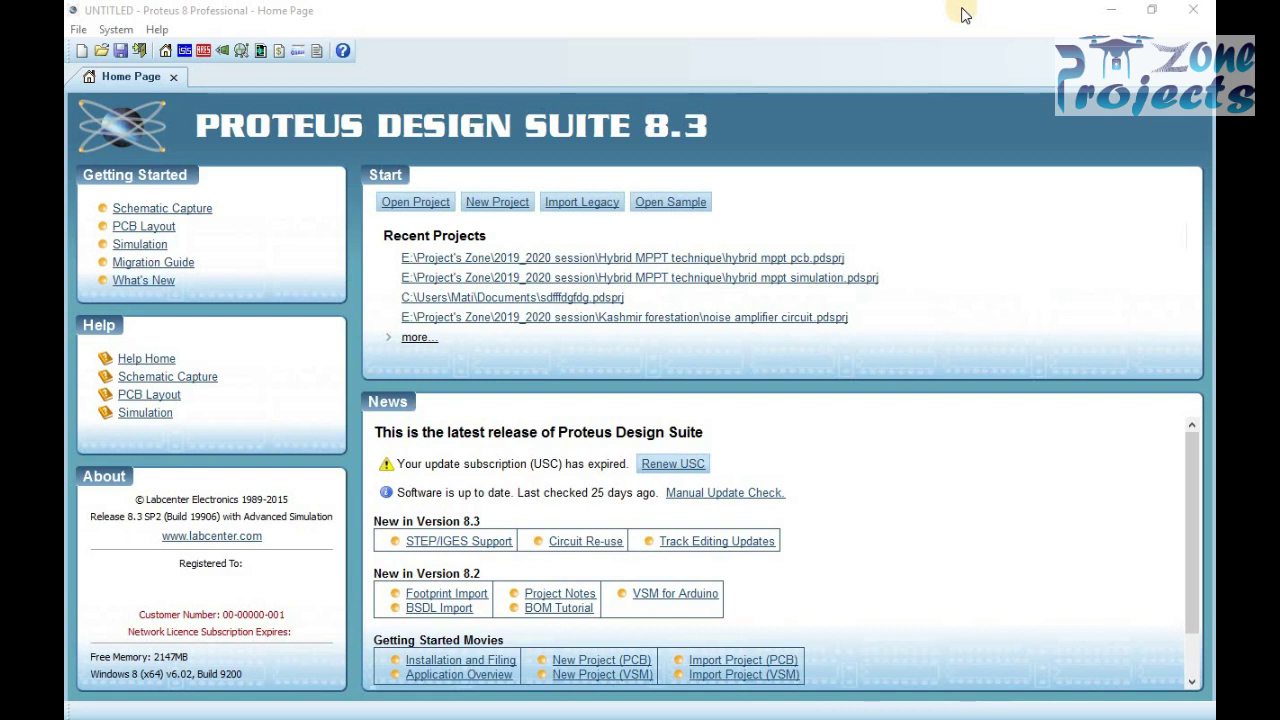
# Create a new project named 'testing' through the wizard, opening a blank schematic sheet.
pyautogui.click(490, 202)
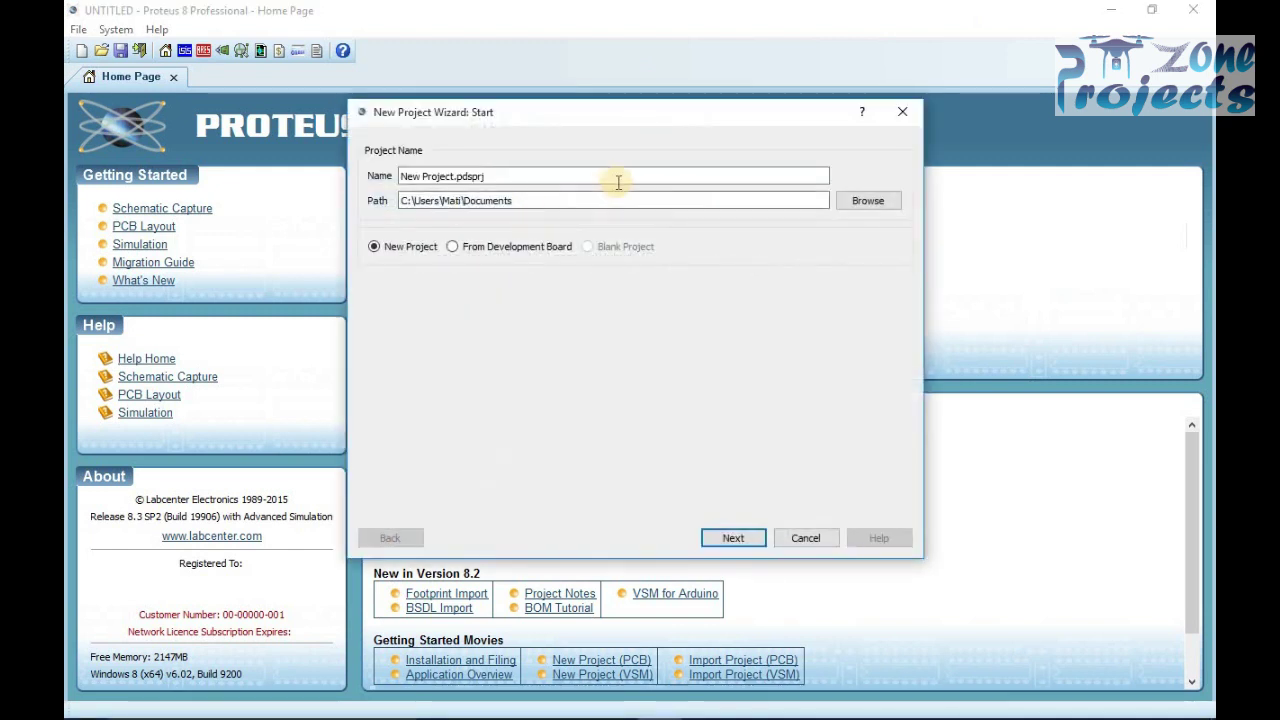
pyautogui.tripleClick(612, 177)
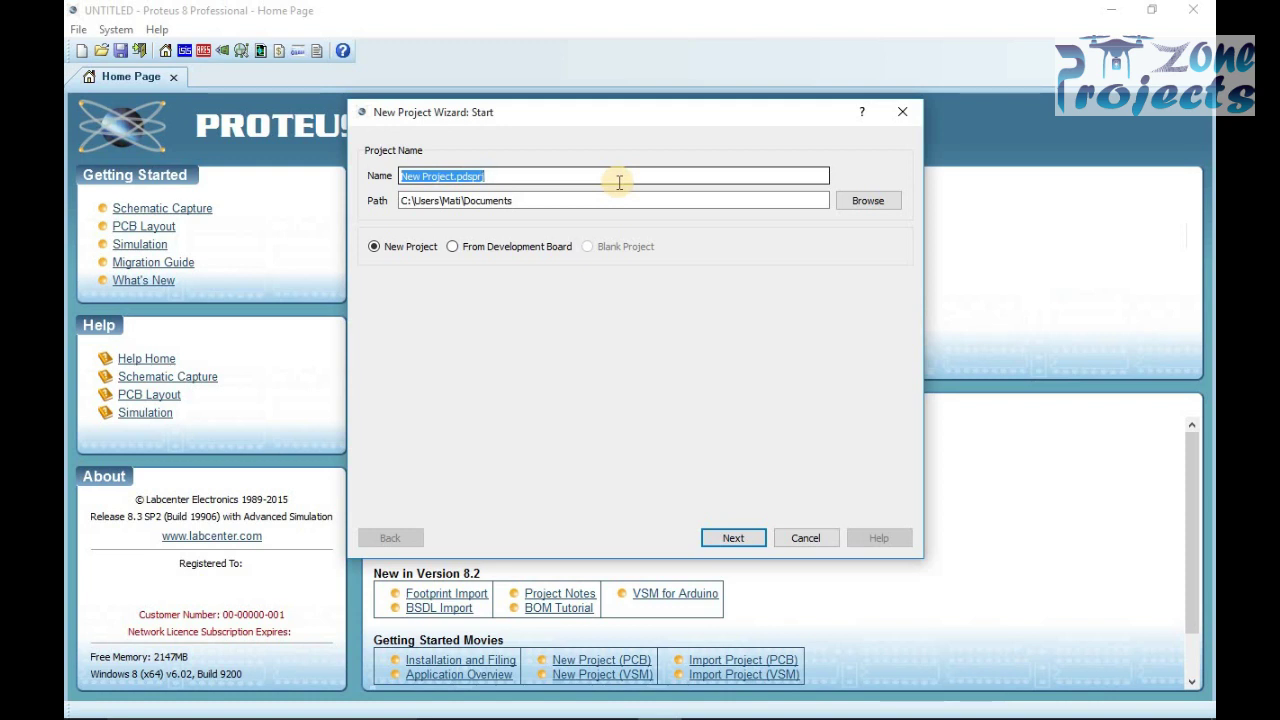
pyautogui.write('testing')
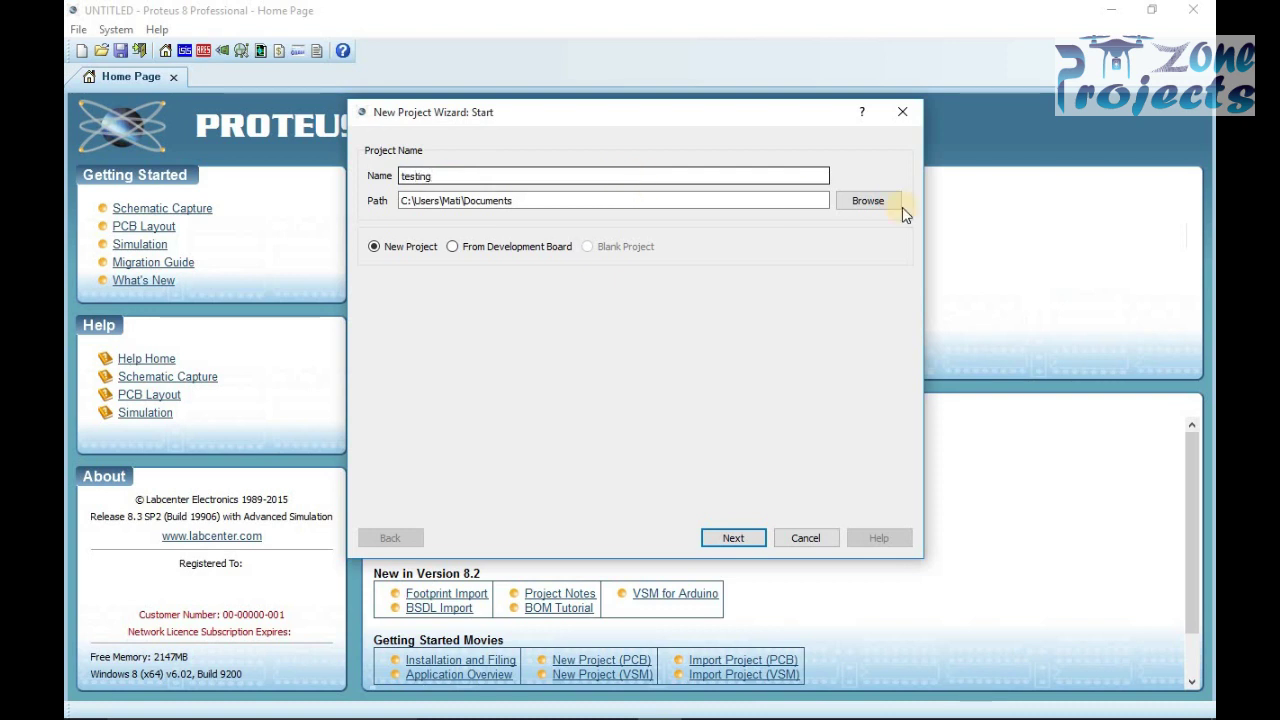
pyautogui.click(743, 539)
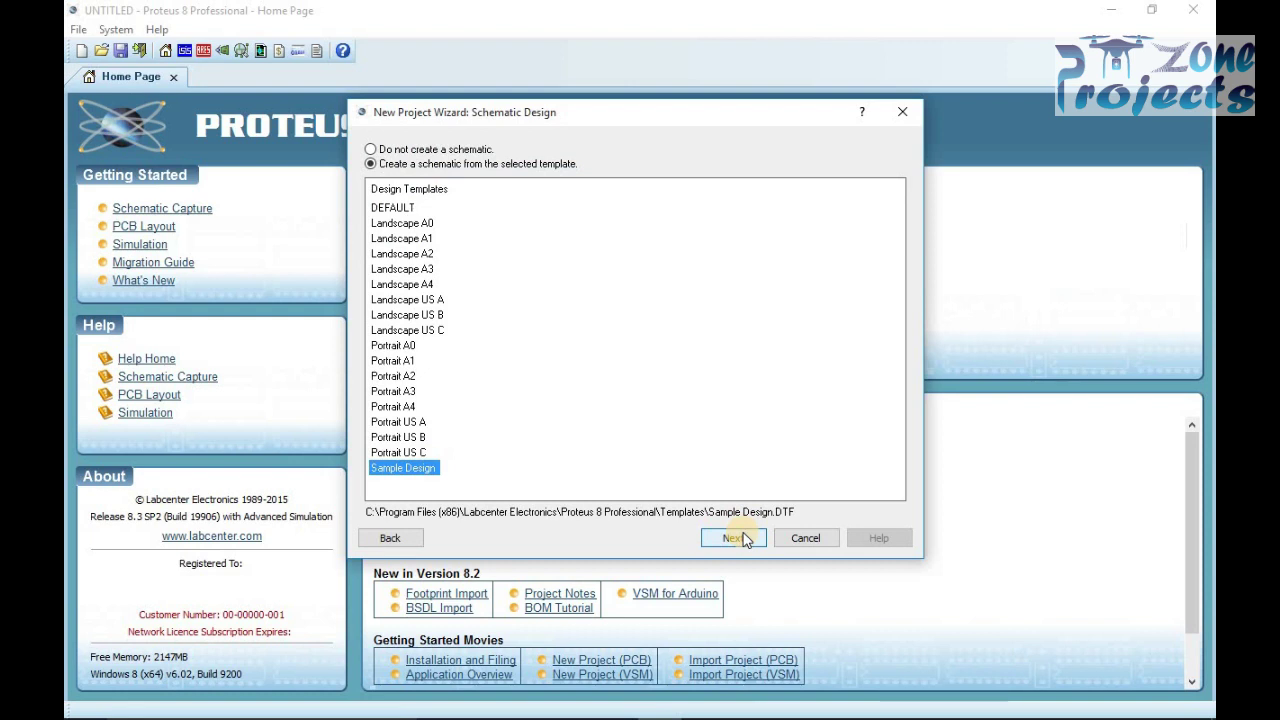
pyautogui.click(739, 539)
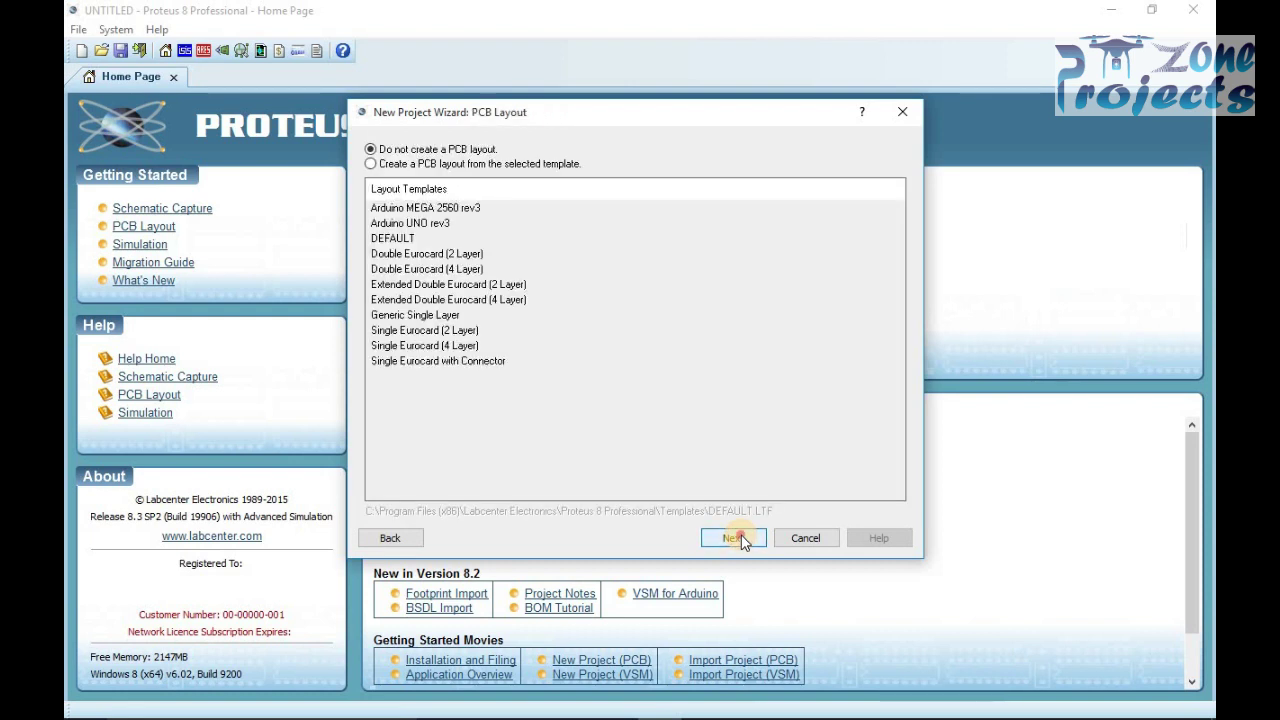
pyautogui.click(742, 540)
pyautogui.click(741, 539)
pyautogui.click(741, 539)
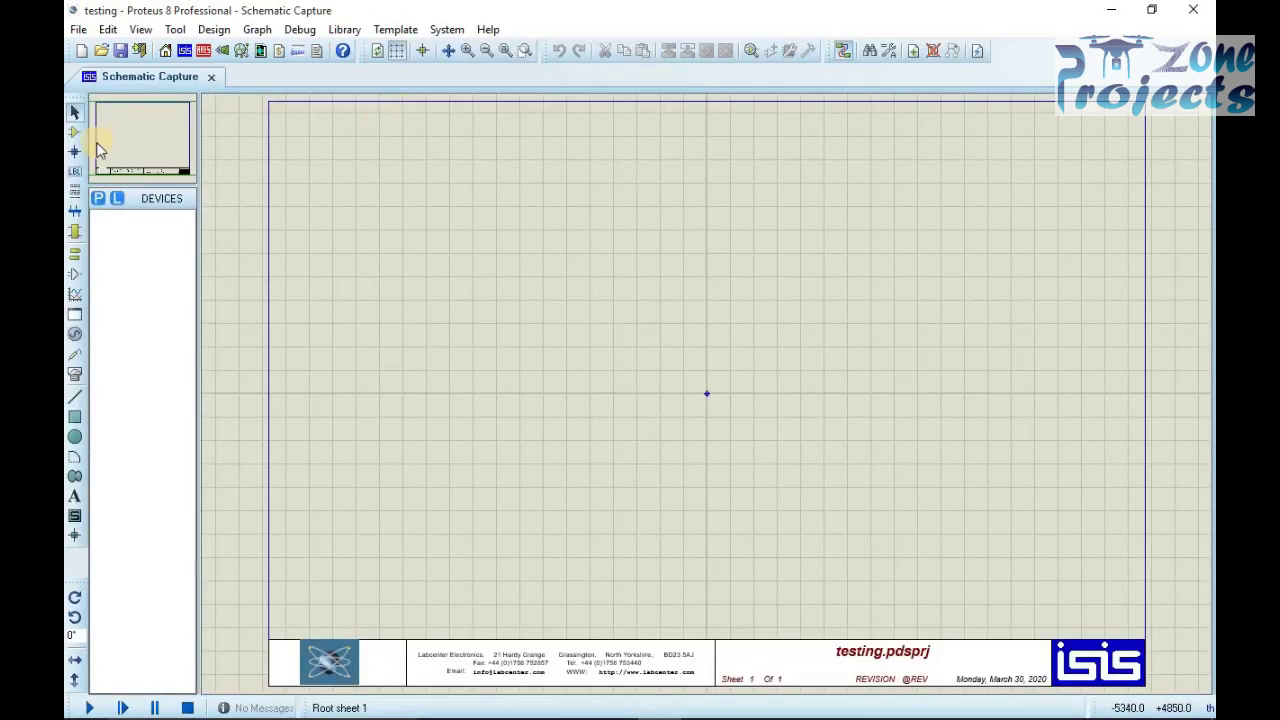
# Search the Pick Devices library for tlp250, which returns no matches.
pyautogui.click(97, 198)
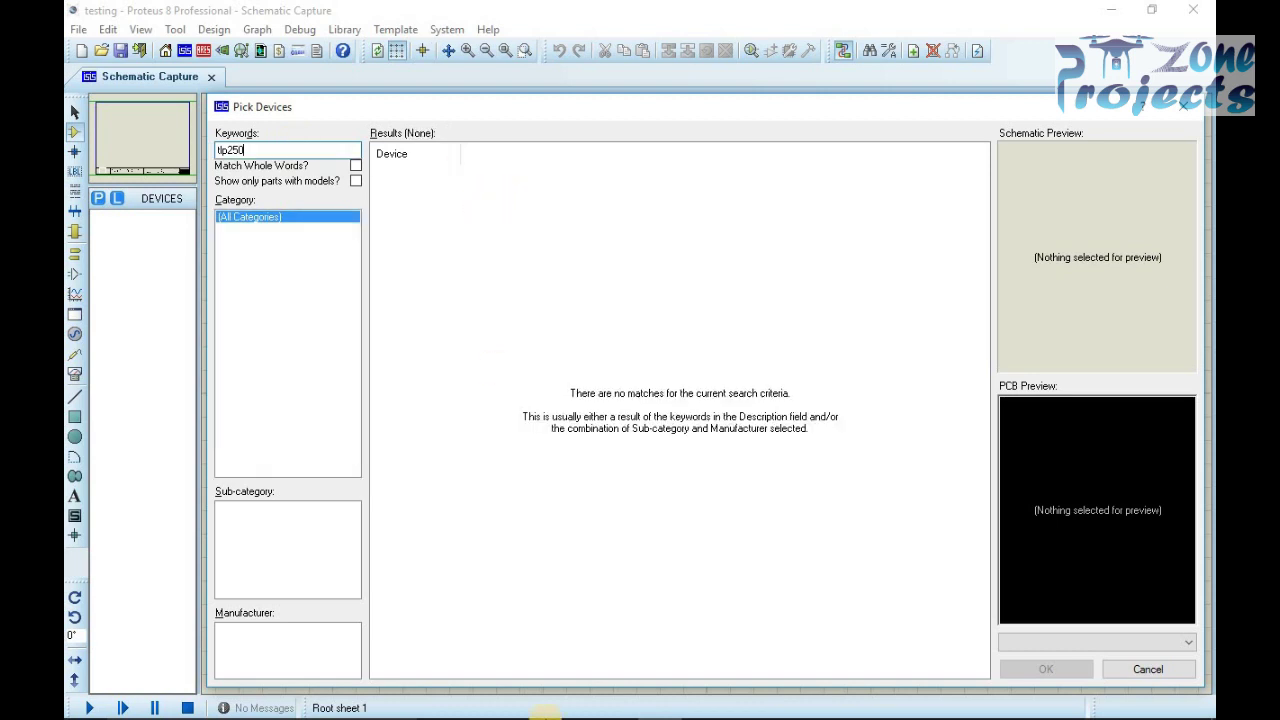
# Search Google for tlp250 from the Firefox address bar.
pyautogui.click(614, 712)
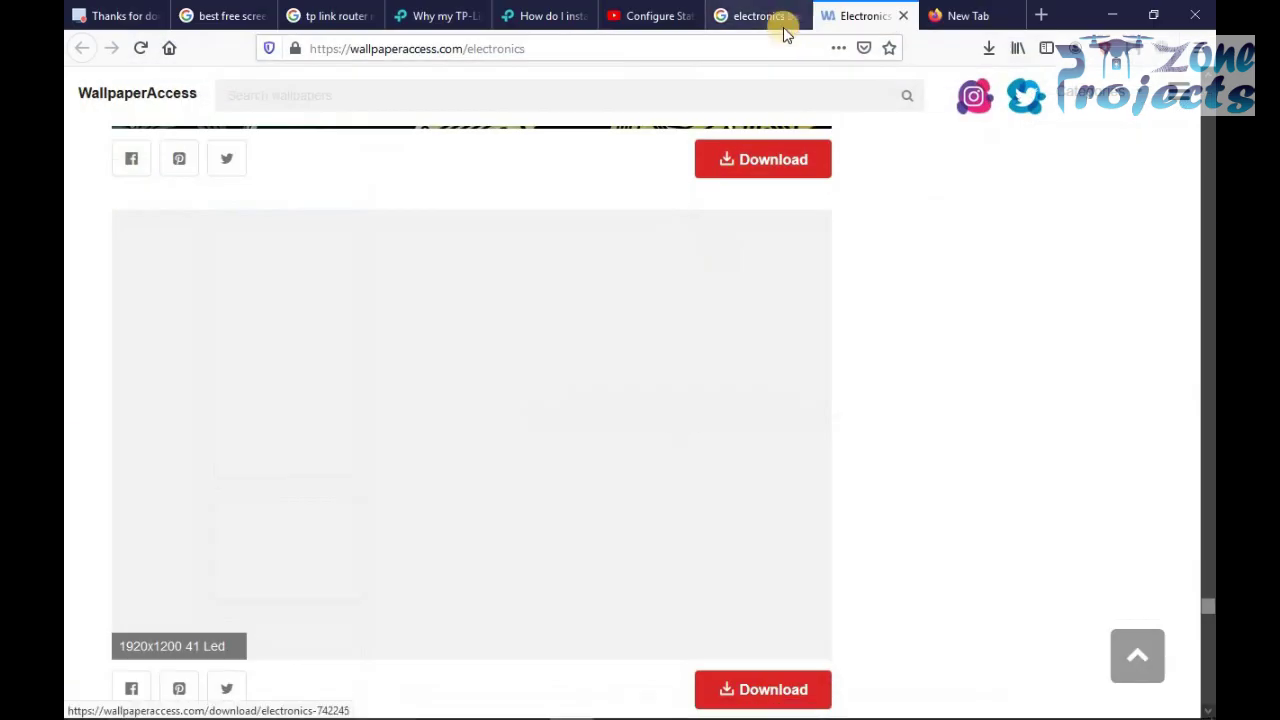
pyautogui.click(736, 48)
pyautogui.write('tlp20')
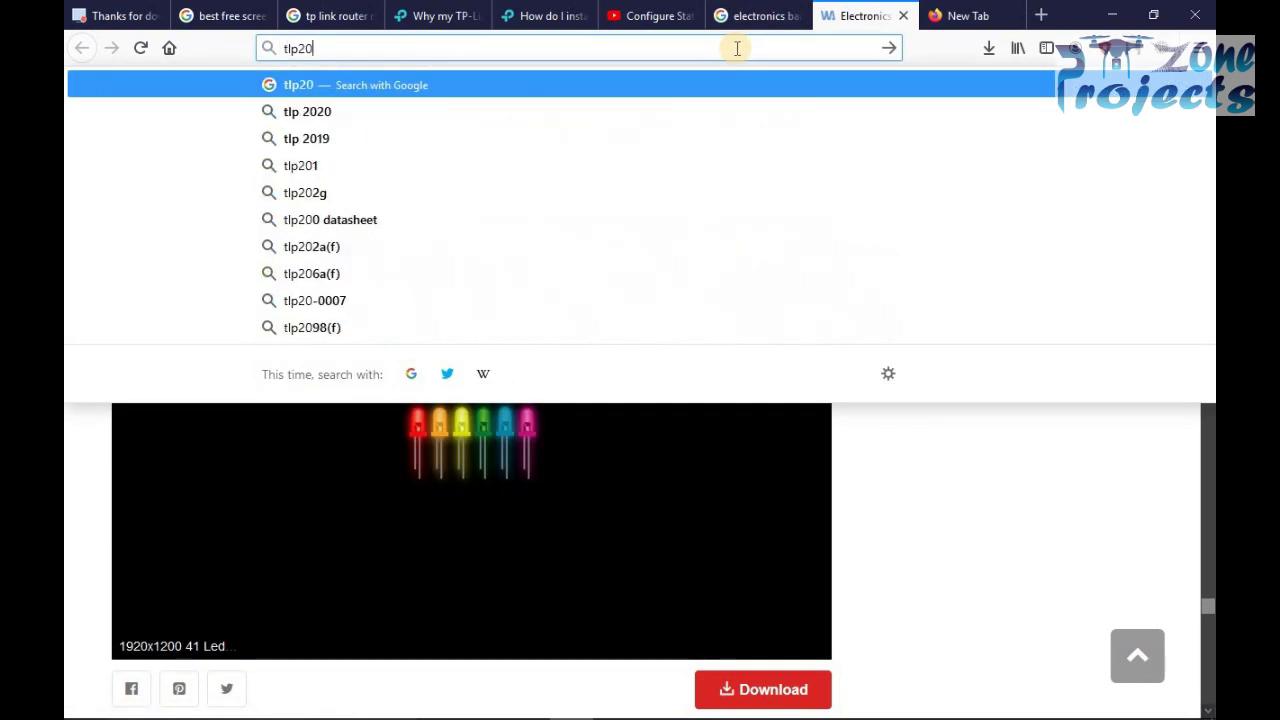
pyautogui.press('BackSpace')
pyautogui.write('50')
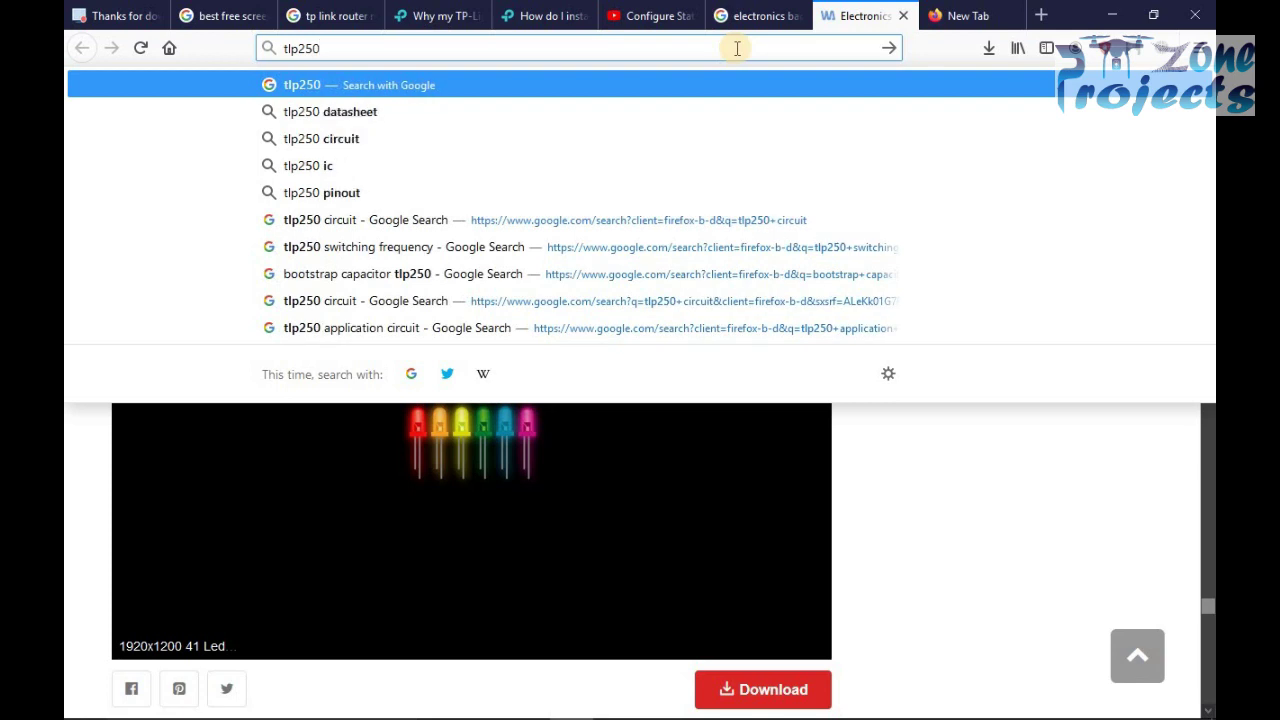
pyautogui.press('Return')
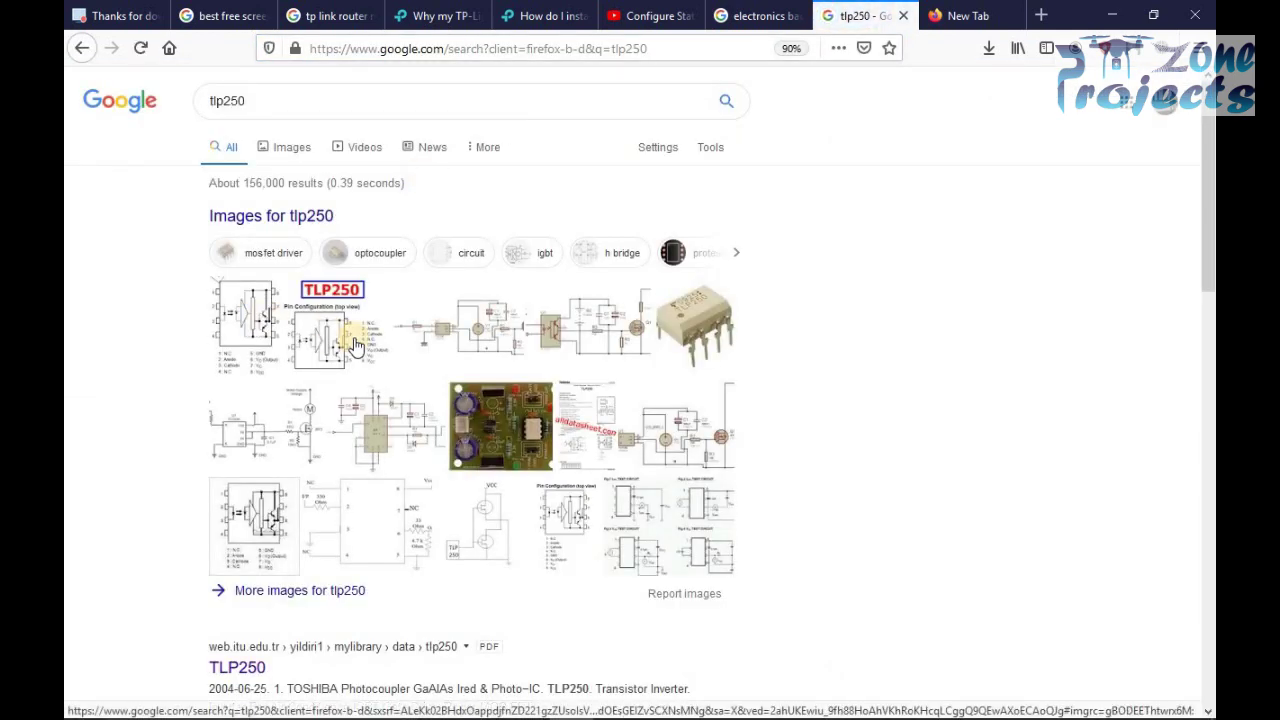
# Preview the TLP250 pinout circuit in image results, then minimize Firefox.
pyautogui.click(447, 328)
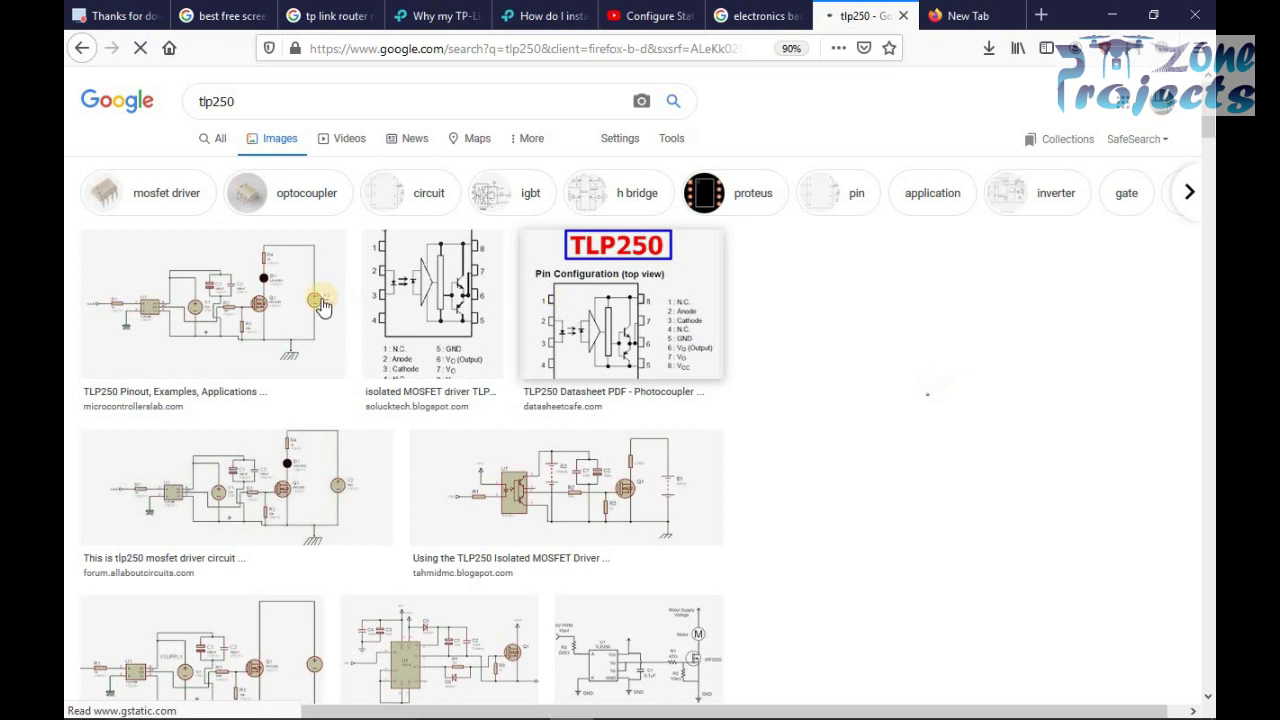
pyautogui.click(320, 306)
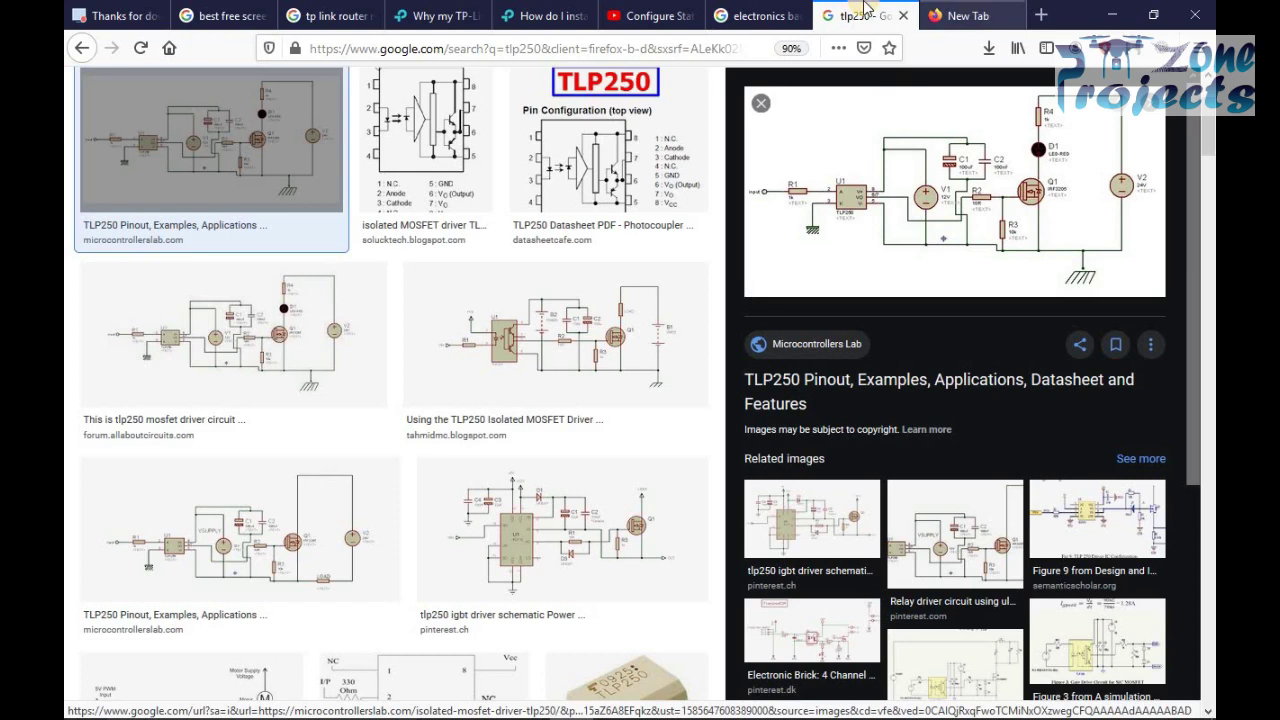
pyautogui.click(1108, 10)
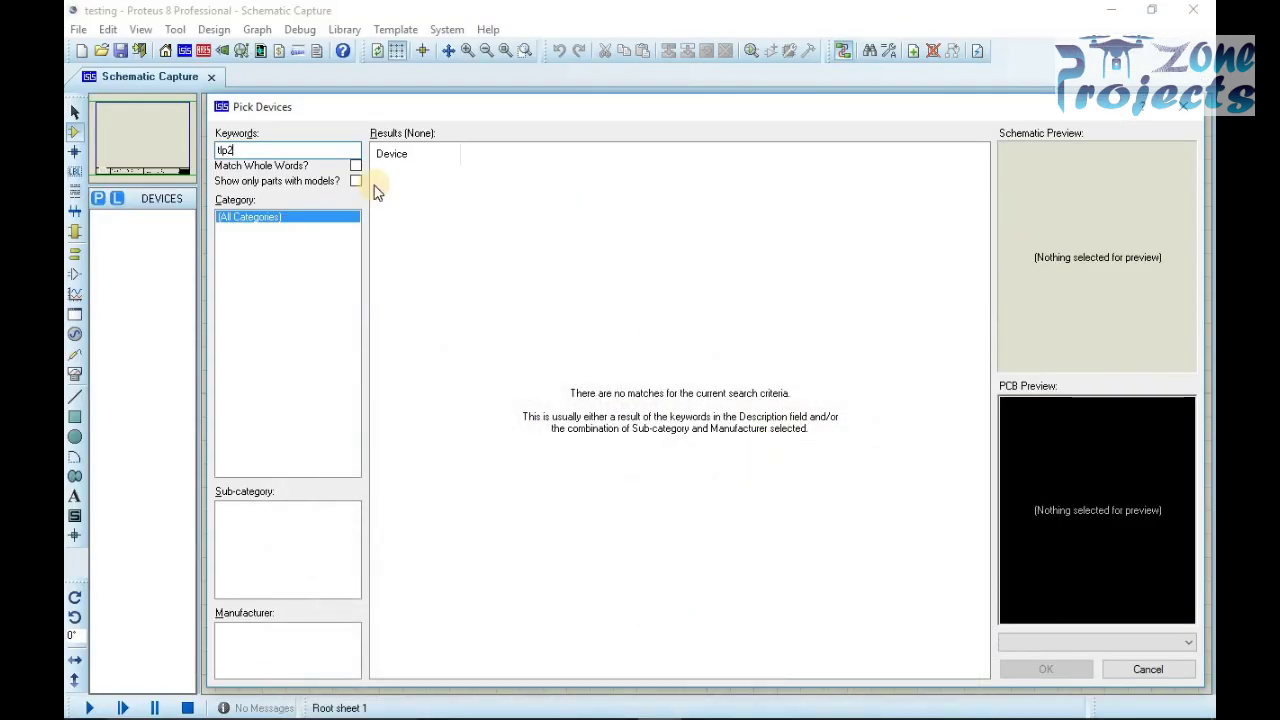
# Search devices for lcd and filter results to the Optoelectronics category.
pyautogui.write('tlc')
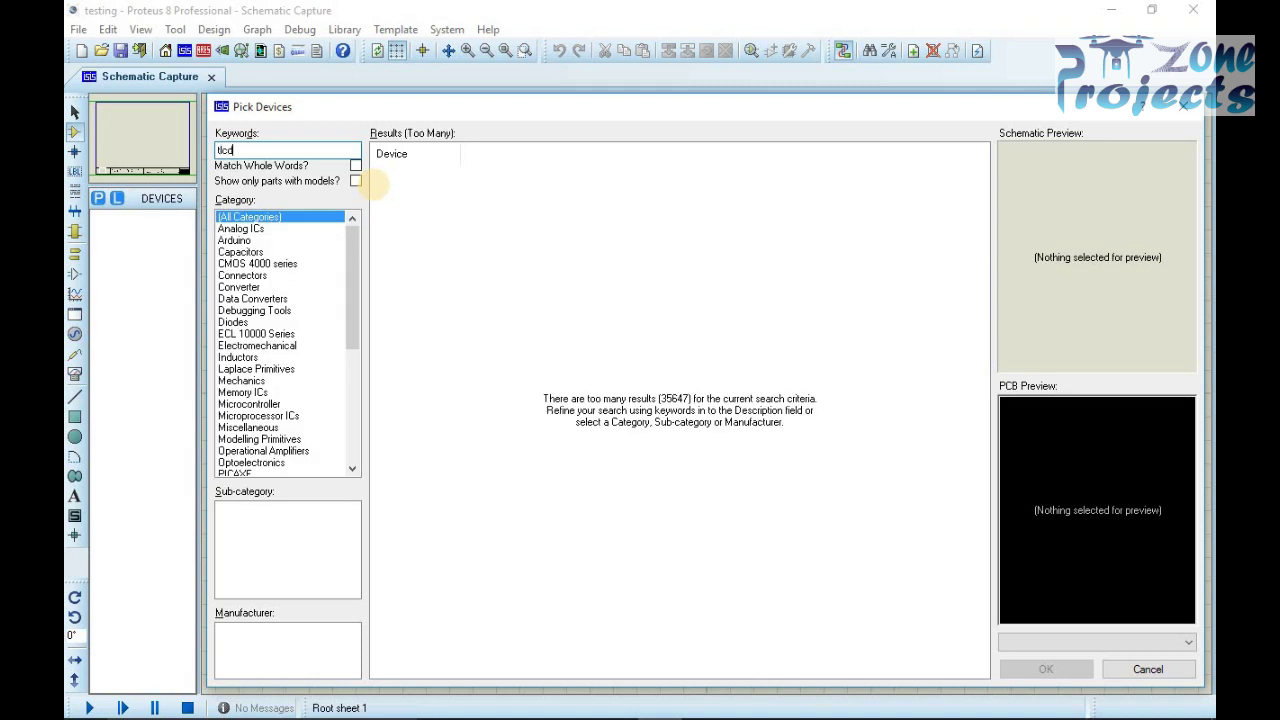
pyautogui.write('d16')
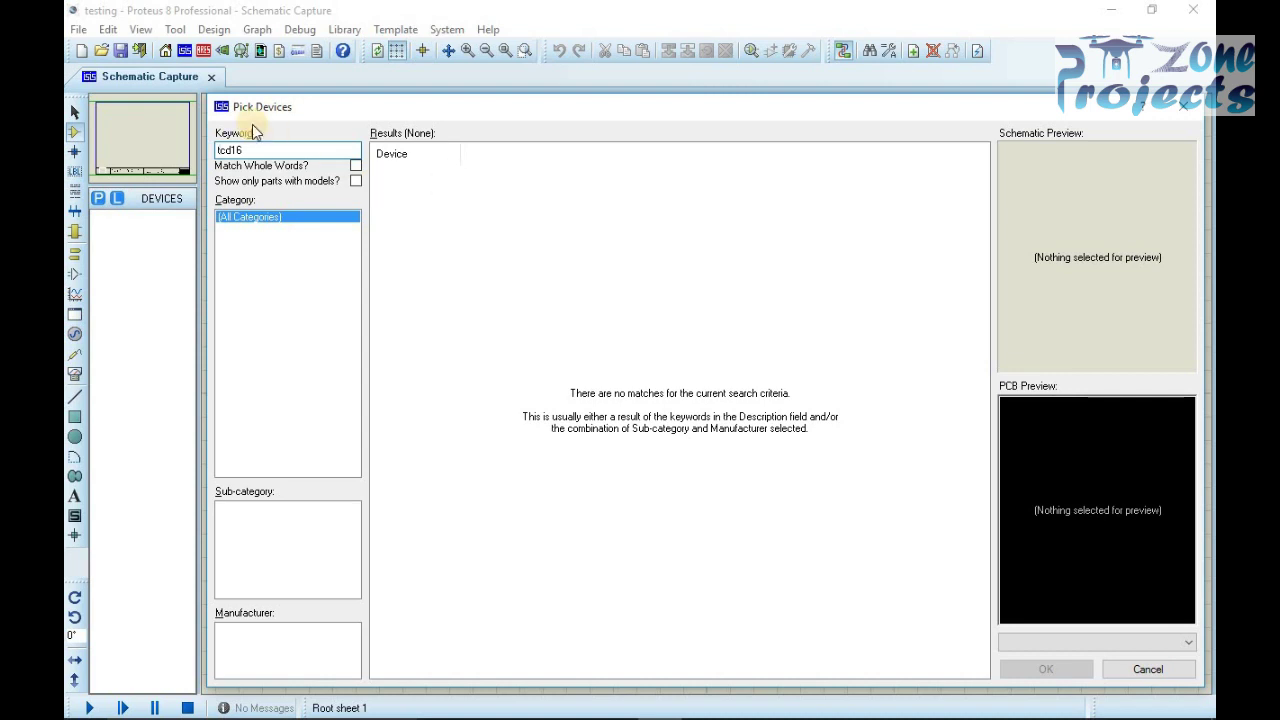
pyautogui.press('BackSpace')
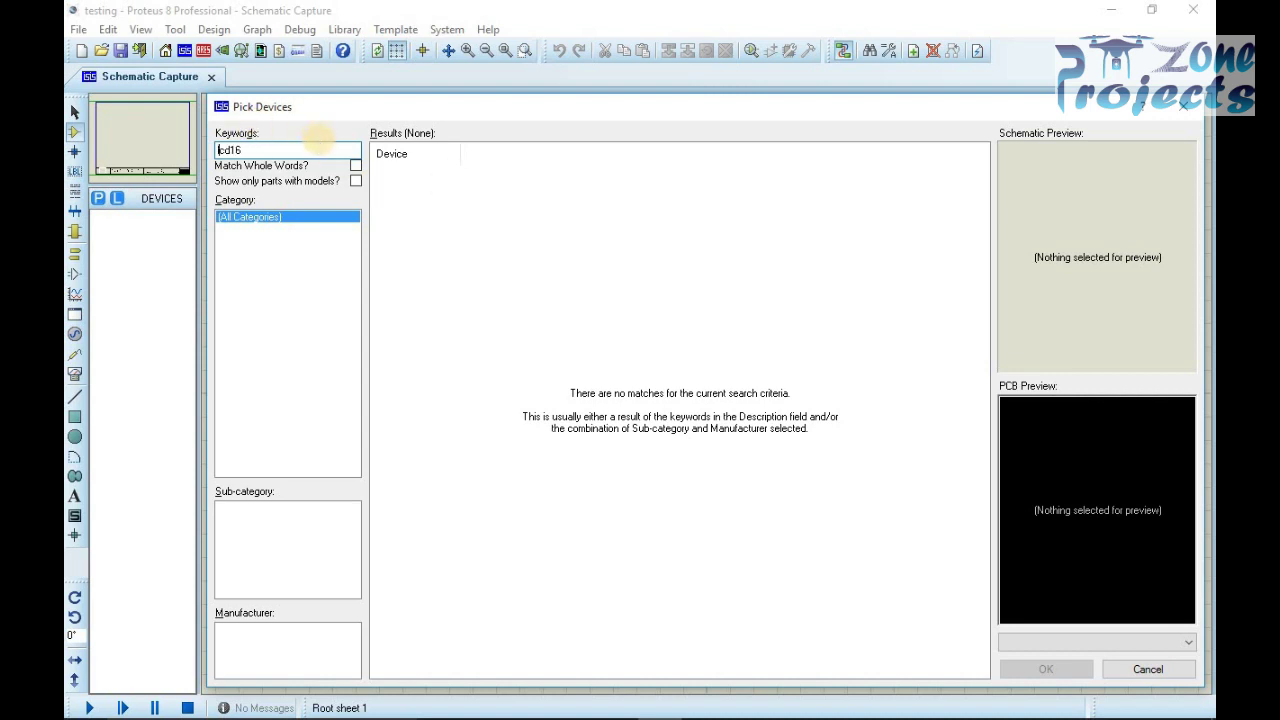
pyautogui.write('l')
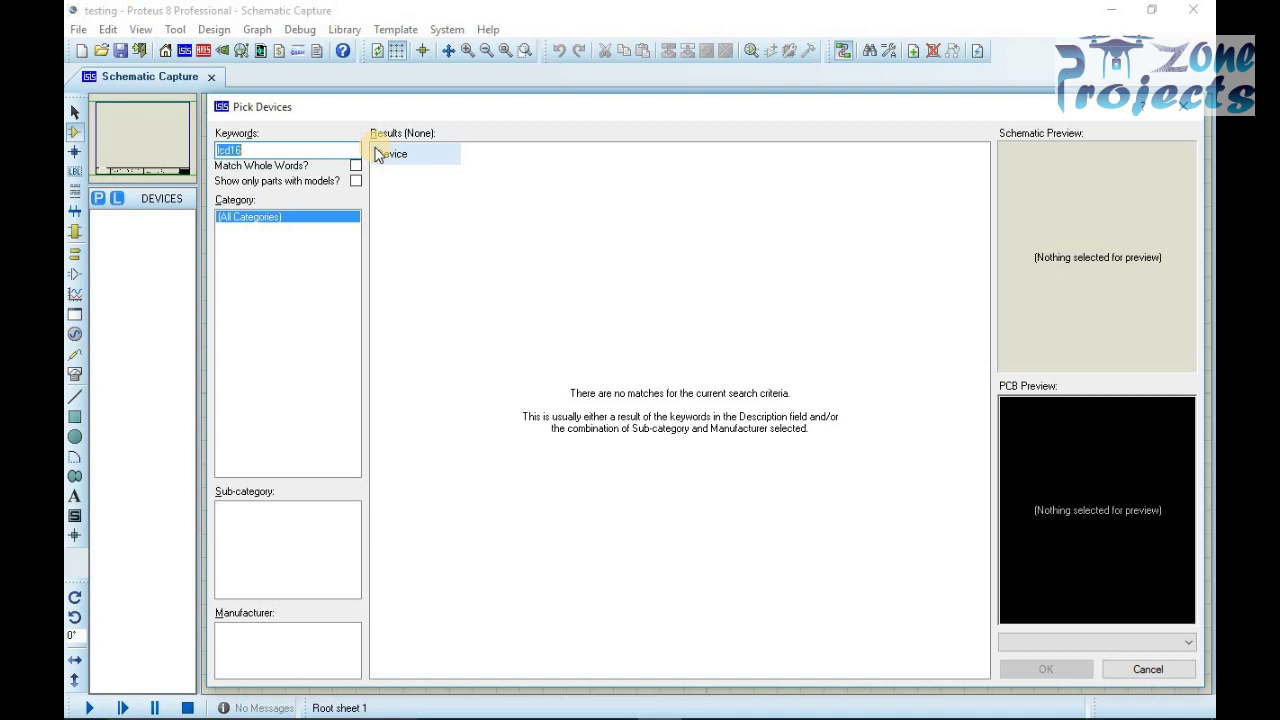
pyautogui.click(308, 149)
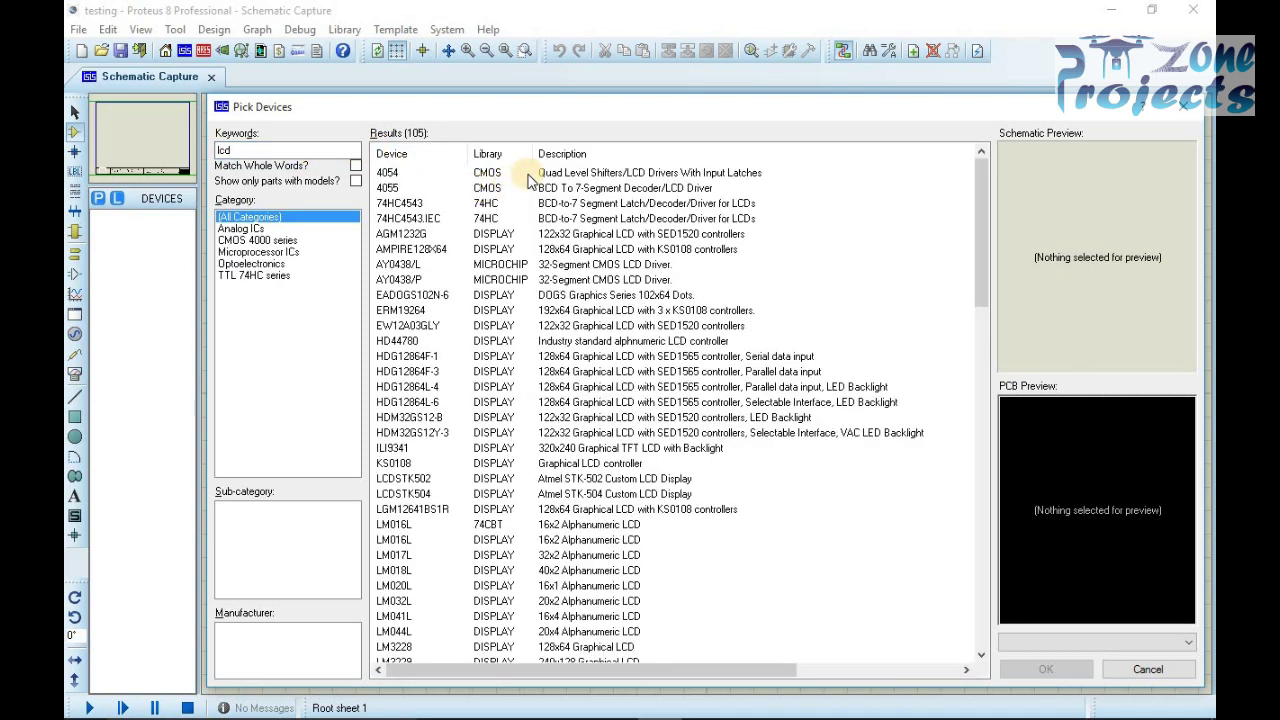
pyautogui.click(253, 264)
# Compare LCD result previews such as AGM1232G and KS0108.
pyautogui.click(520, 174)
pyautogui.press('Down')
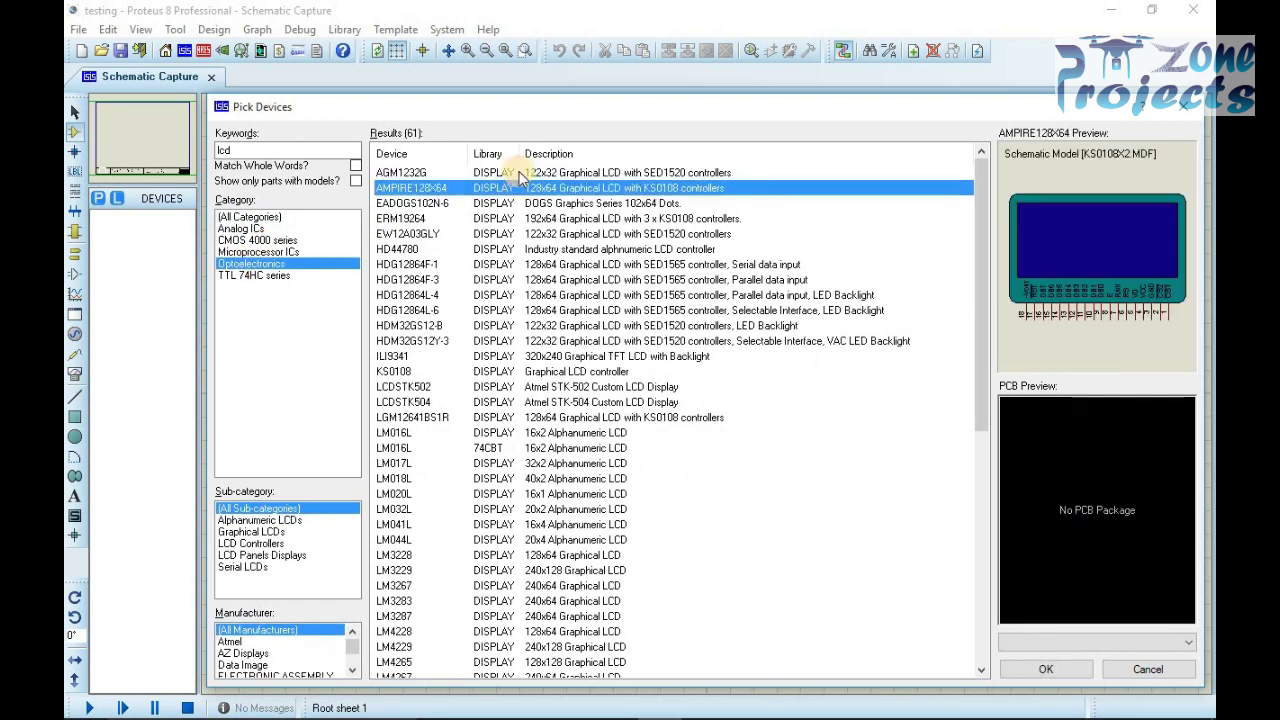
pyautogui.click(520, 174)
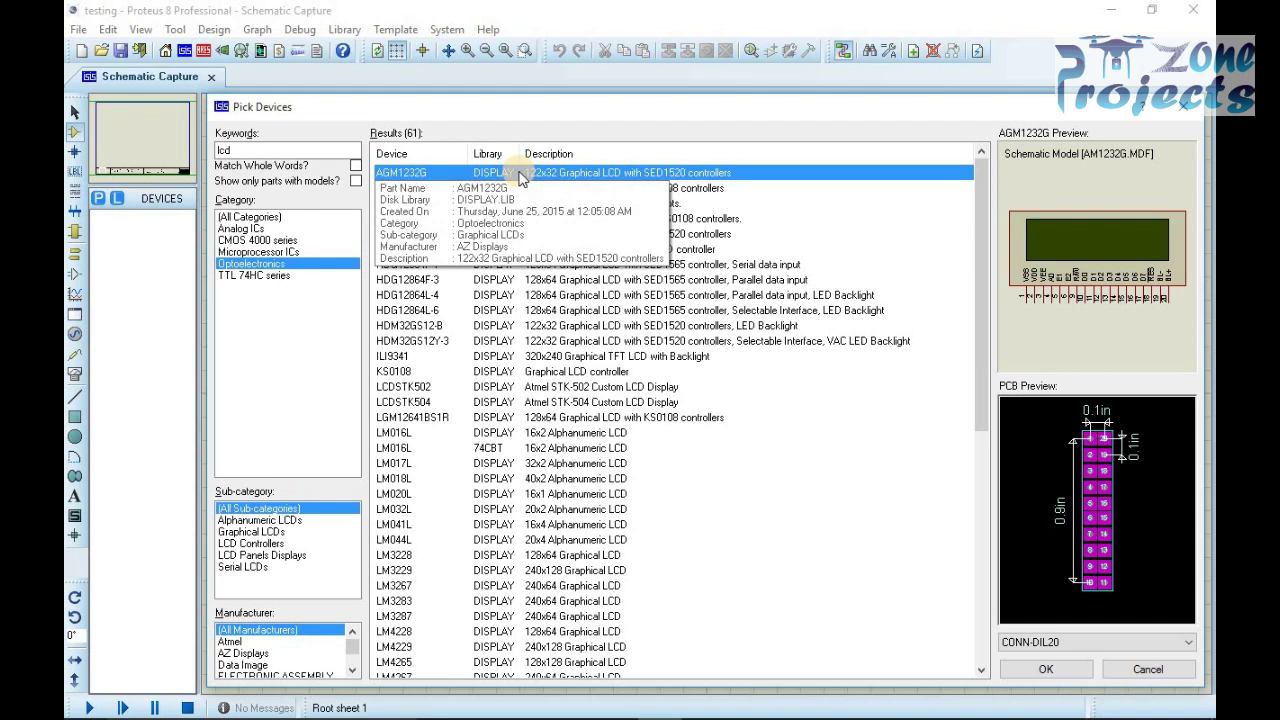
pyautogui.press('Down')
pyautogui.press('Down')
pyautogui.press('Down')
pyautogui.press('Down')
pyautogui.press('Down')
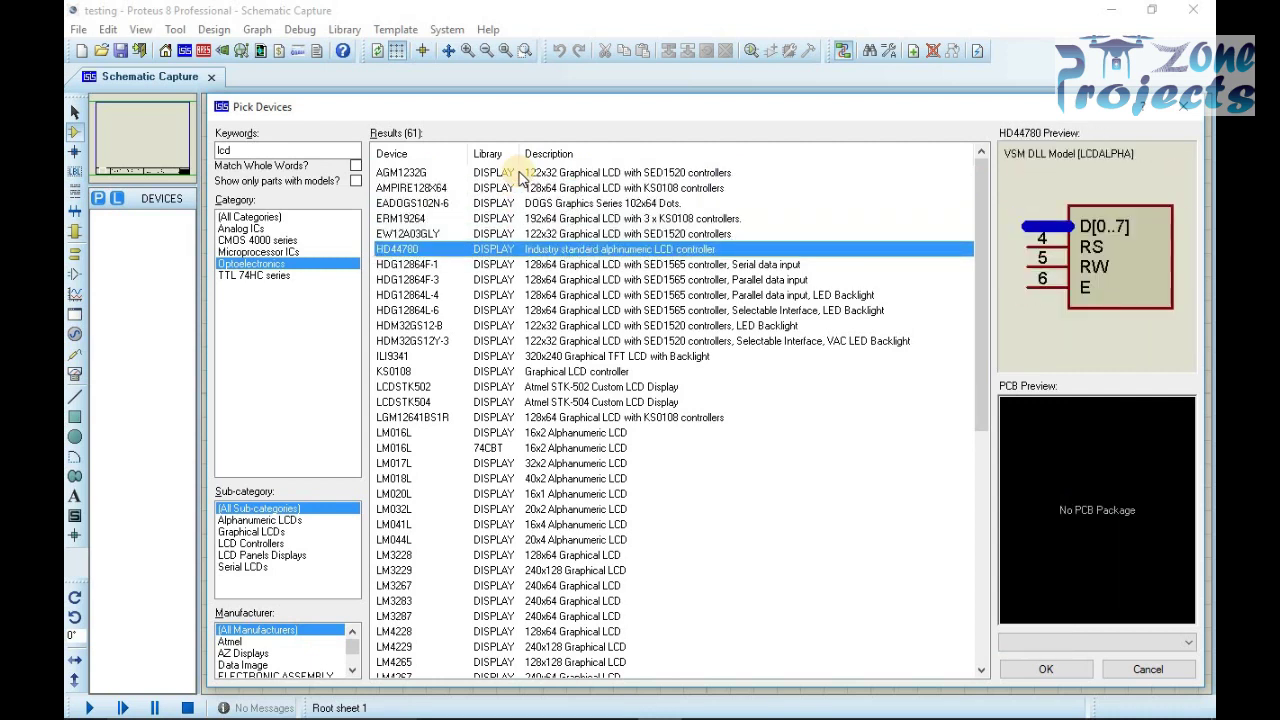
pyautogui.press('Up')
pyautogui.press('Down')
pyautogui.press('Down')
pyautogui.press('Down')
pyautogui.press('Down')
pyautogui.press('Down')
pyautogui.press('Down')
pyautogui.press('Down')
pyautogui.press('Down')
pyautogui.press('Down')
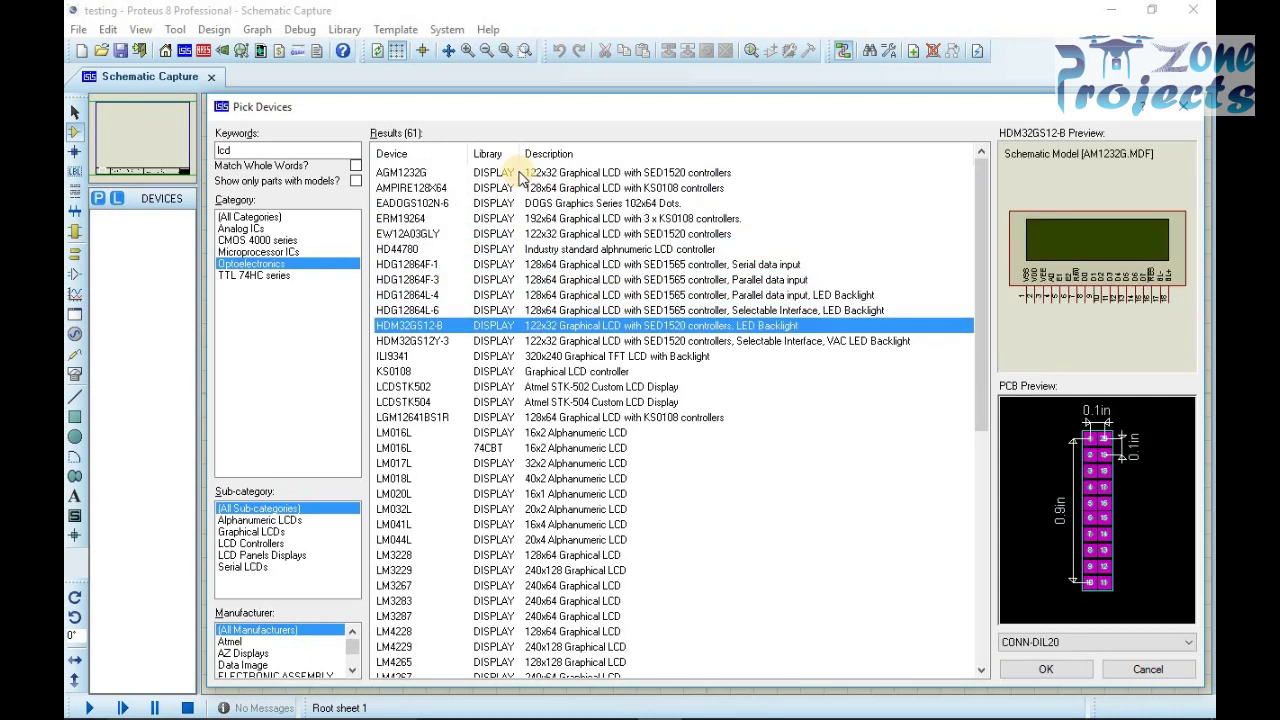
pyautogui.press('Down')
pyautogui.press('Down')
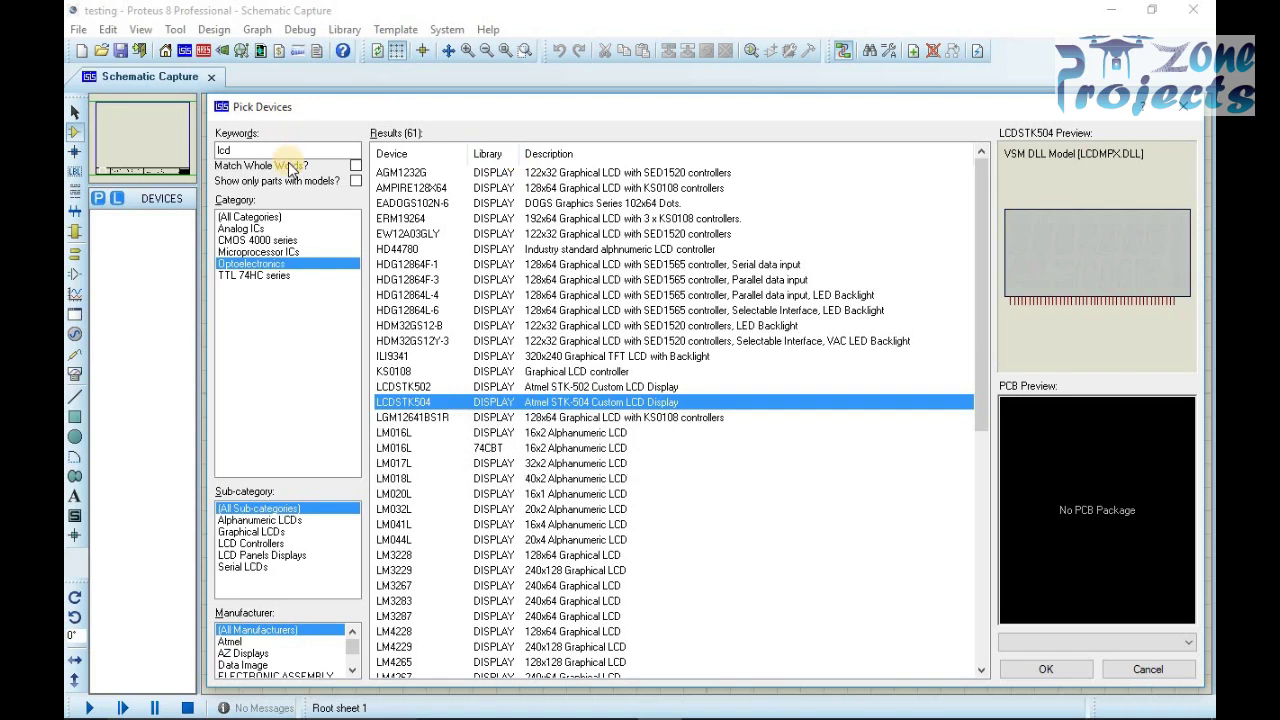
pyautogui.click(288, 150)
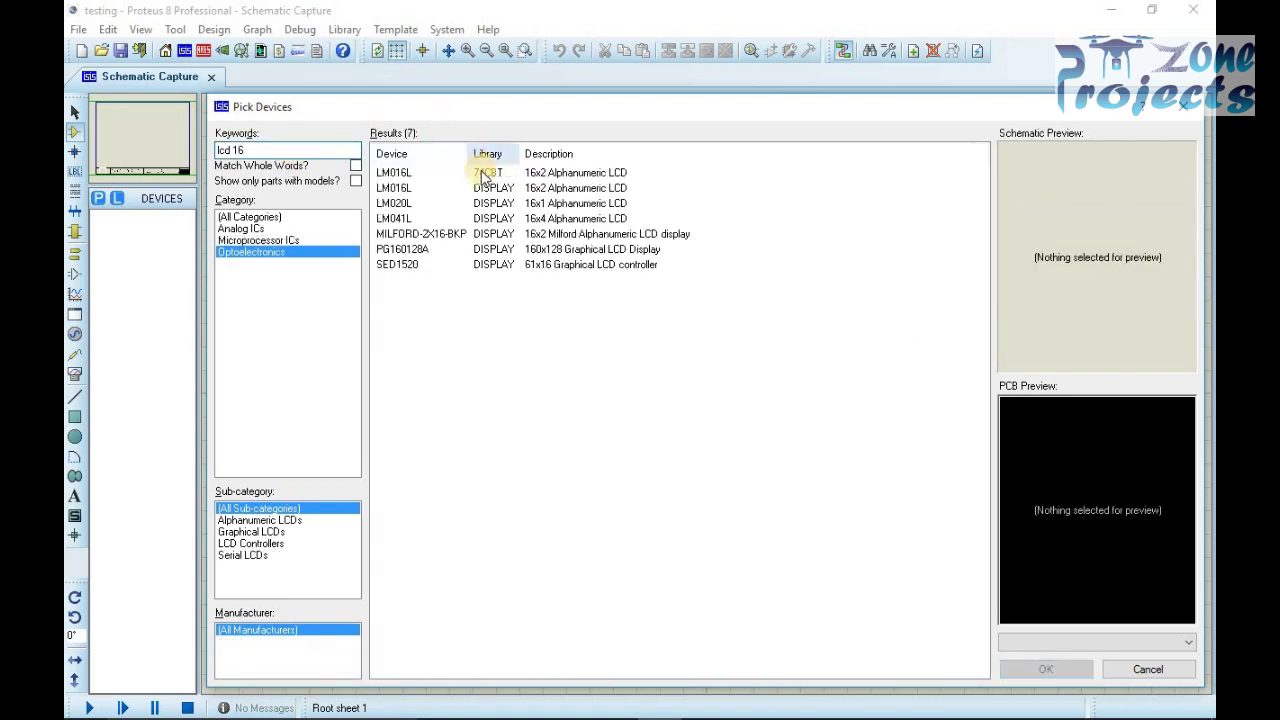
# Select the LM016L 16x2 alphanumeric LCD among the lcd 16 results, comparing neighbouring entries.
pyautogui.click(484, 175)
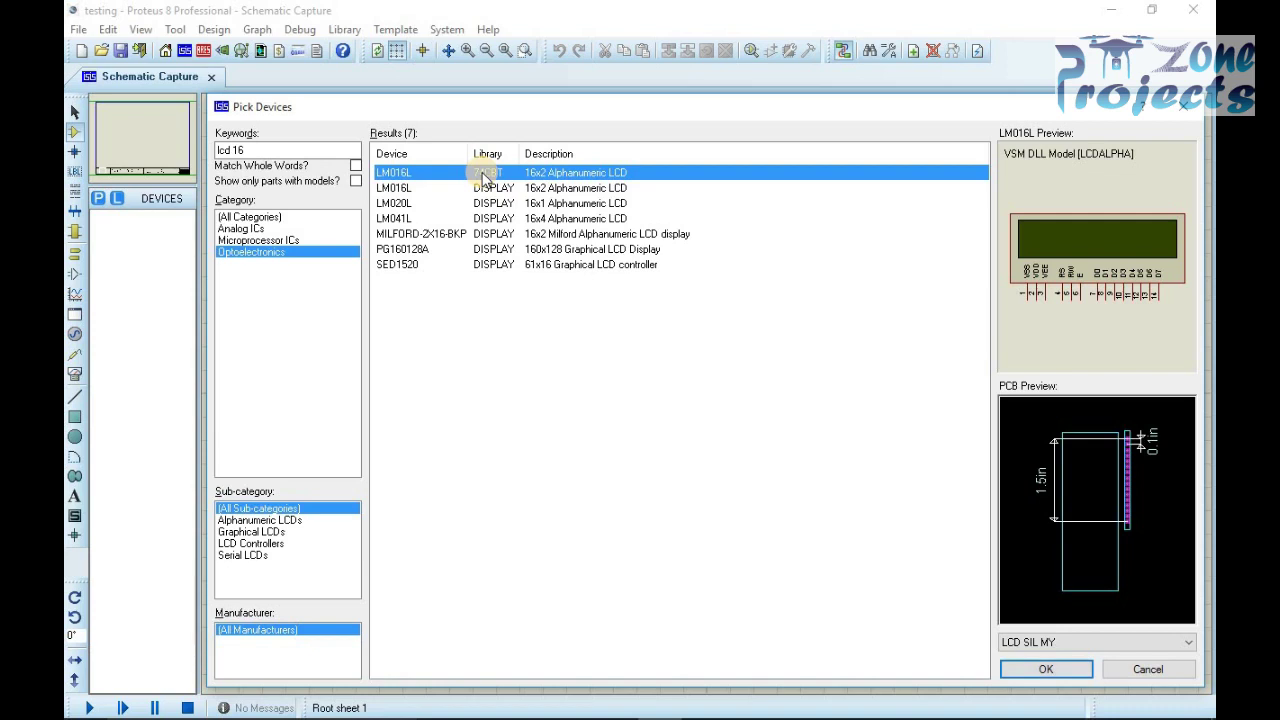
pyautogui.press('Down')
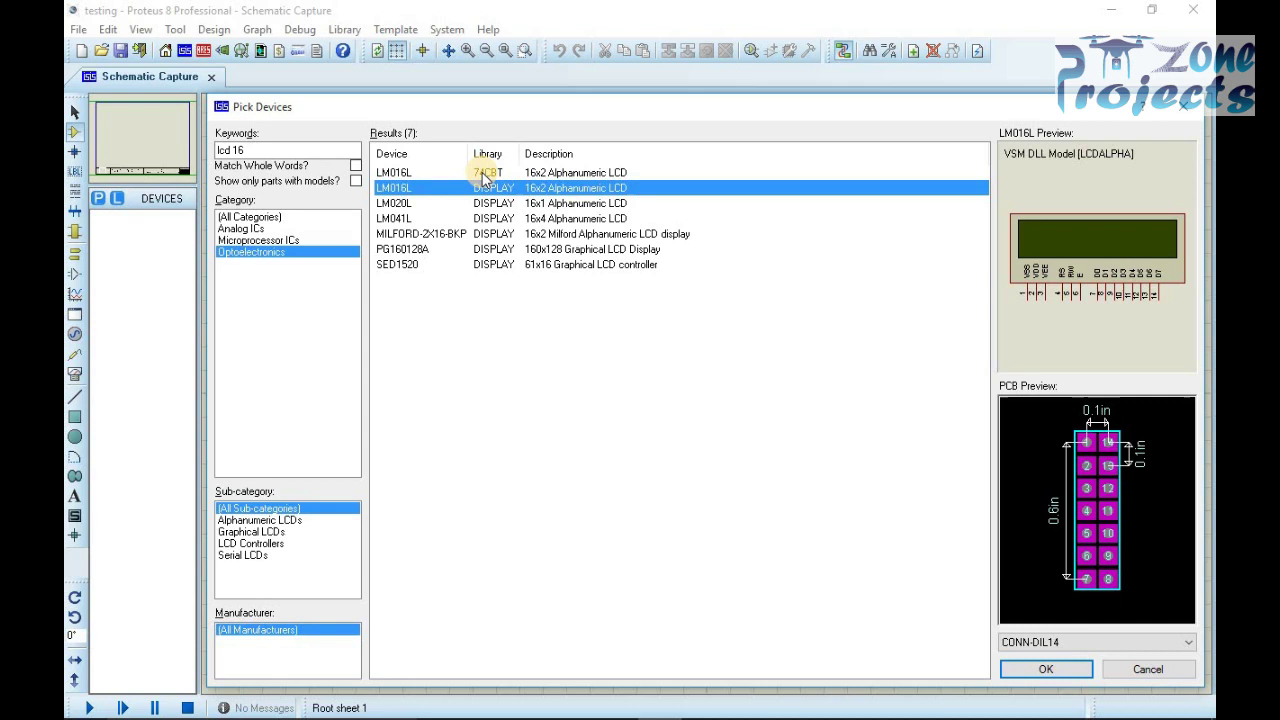
pyautogui.press('Down')
pyautogui.press('Down')
pyautogui.press('Down')
pyautogui.press('Down')
pyautogui.press('Down')
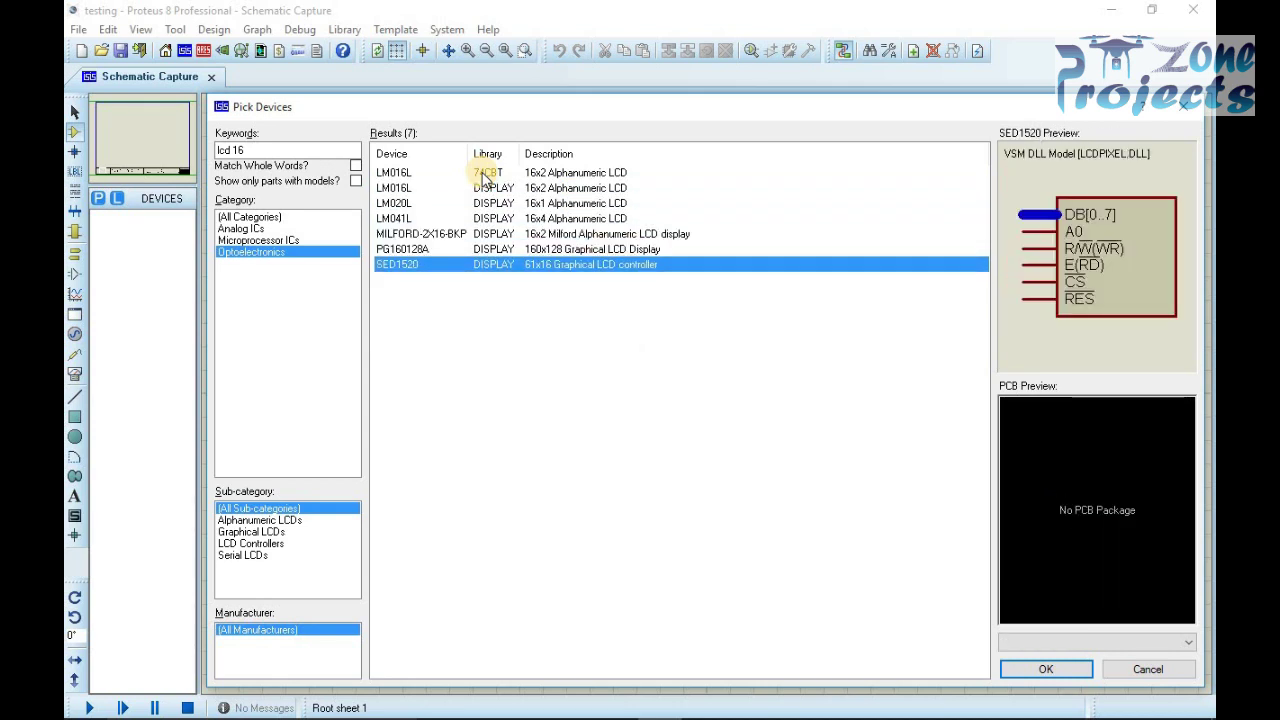
pyautogui.press('Up')
pyautogui.press('Up')
pyautogui.press('Up')
pyautogui.press('Up')
pyautogui.press('Up')
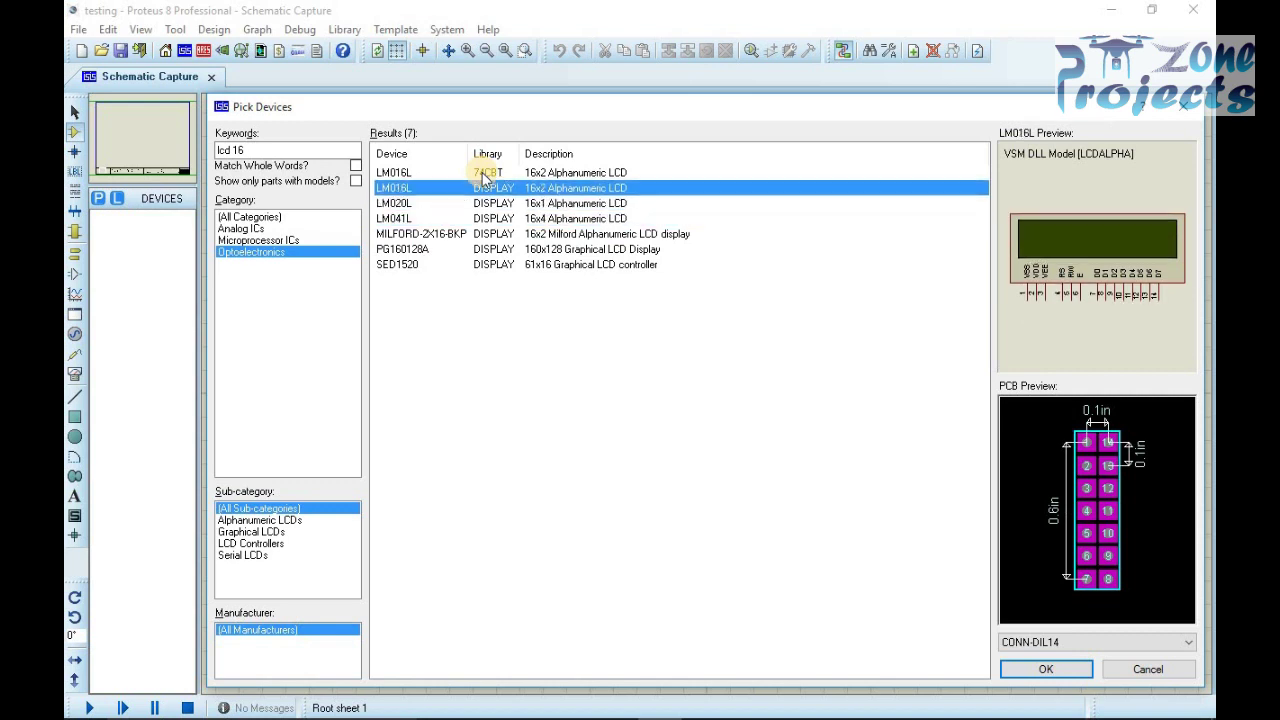
pyautogui.press('Down')
pyautogui.press('Down')
pyautogui.press('Down')
pyautogui.press('Down')
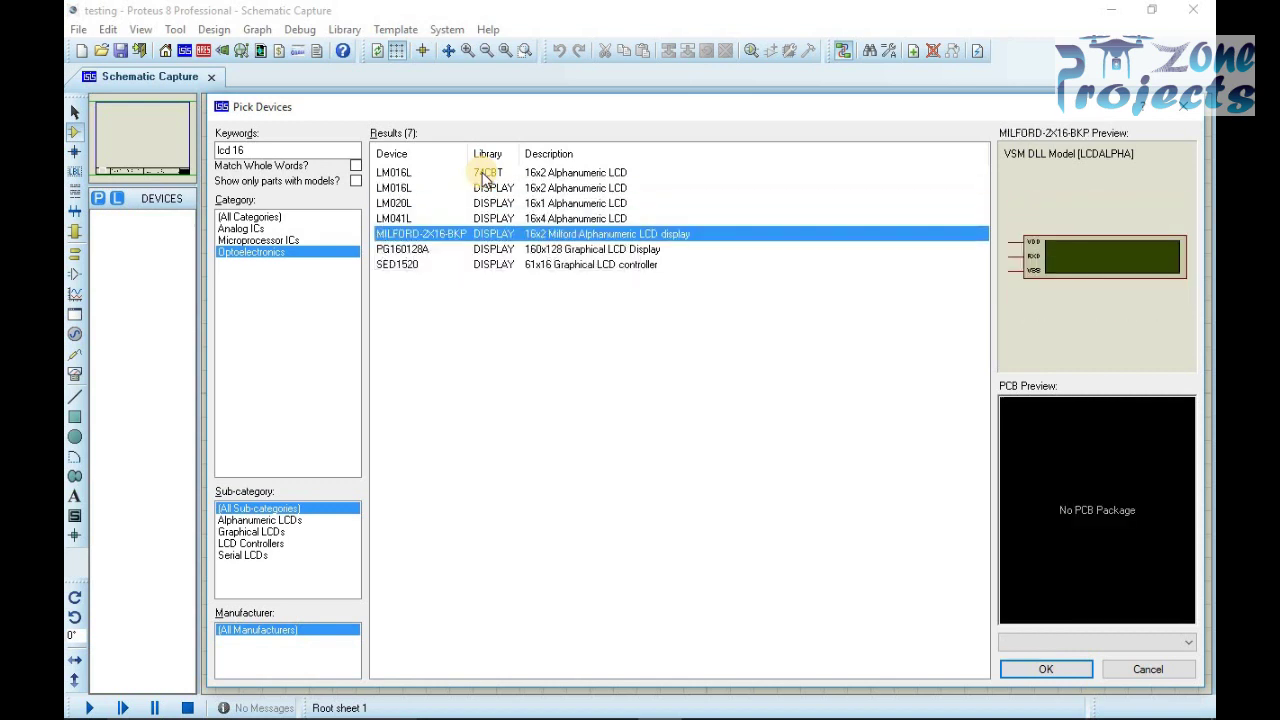
pyautogui.press('Up')
pyautogui.press('Up')
pyautogui.press('Up')
pyautogui.press('Up')
pyautogui.press('Up')
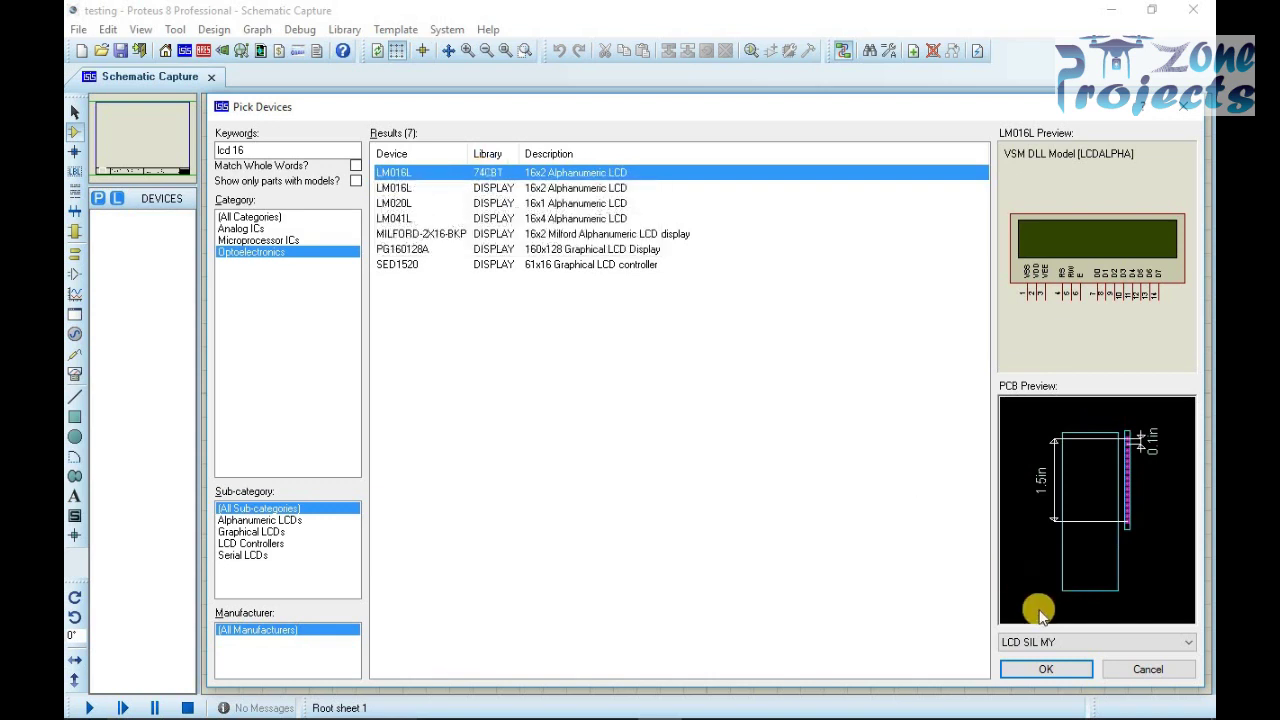
# Close Pick Devices, switch to Component Mode, and bring Firefox forward on a new tab.
pyautogui.click(1121, 676)
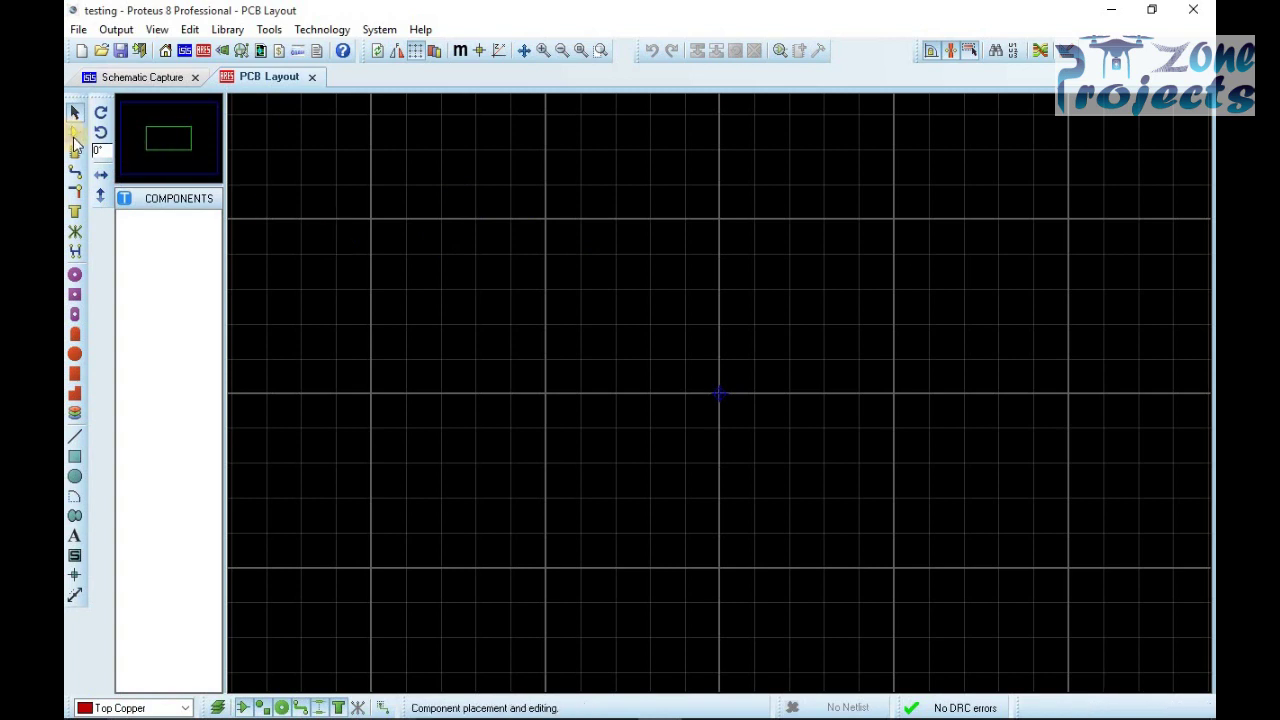
pyautogui.click(74, 130)
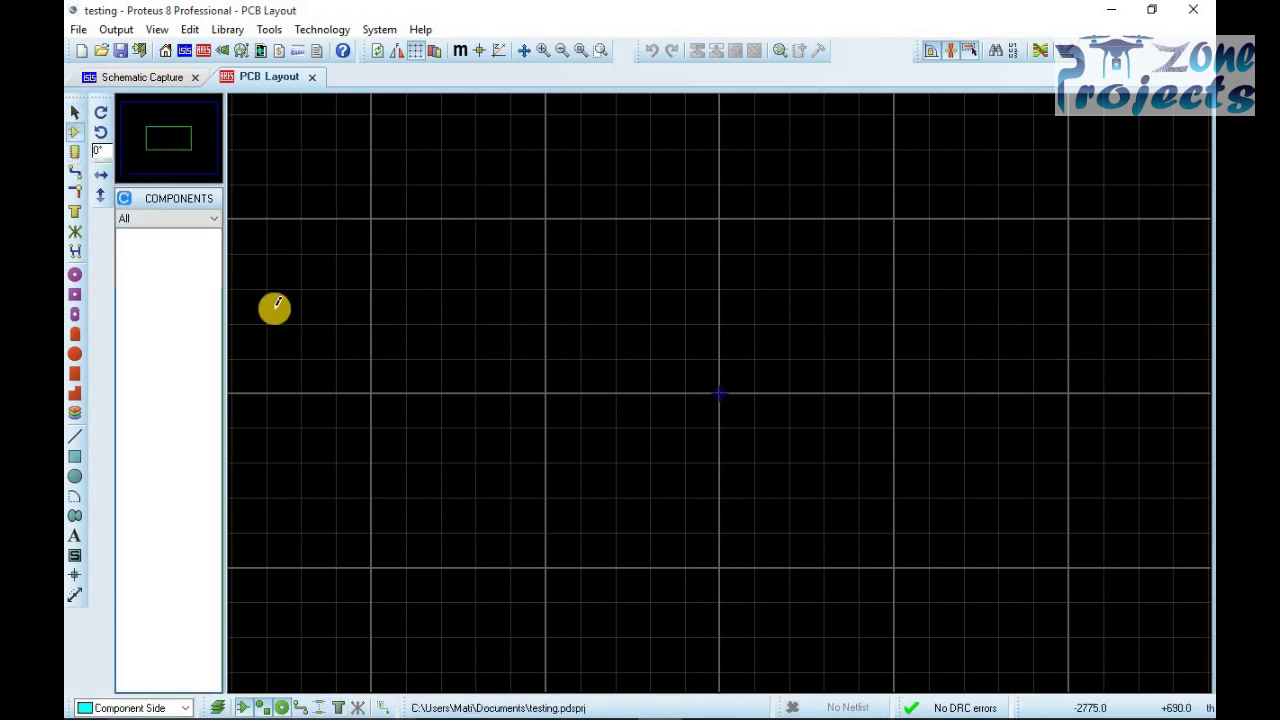
pyautogui.moveTo(680, 705)
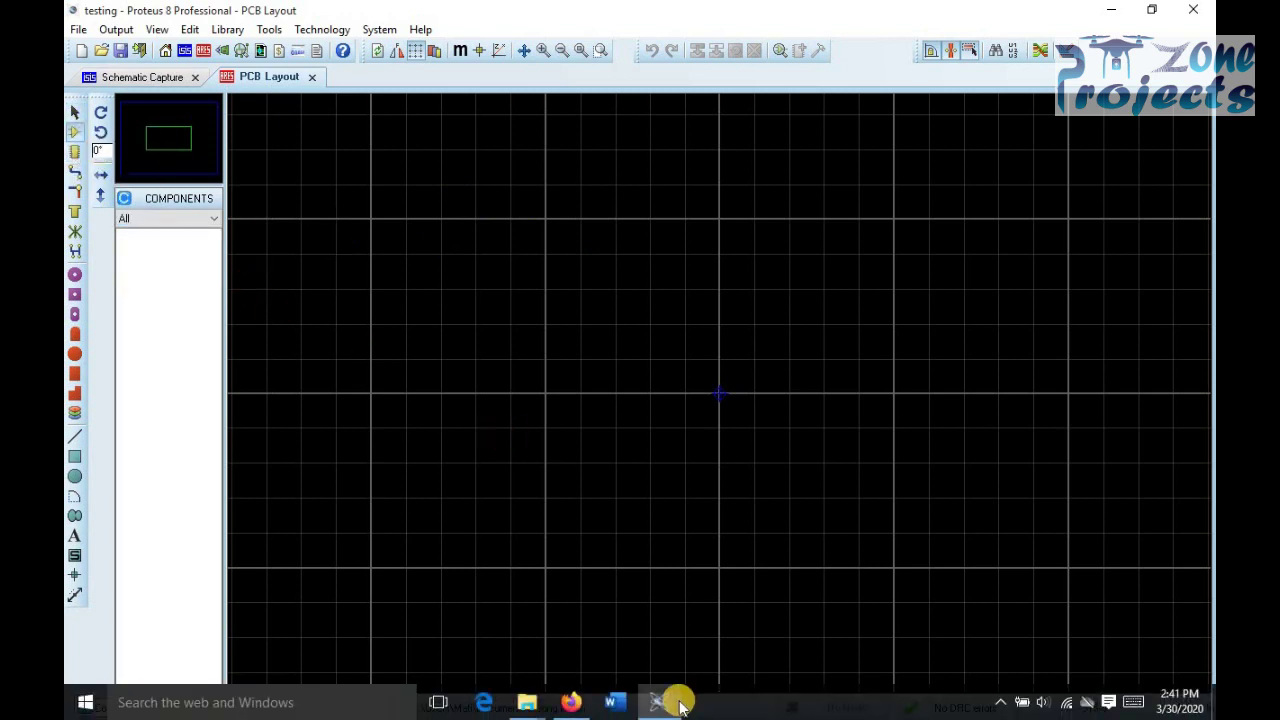
pyautogui.click(570, 702)
pyautogui.click(968, 12)
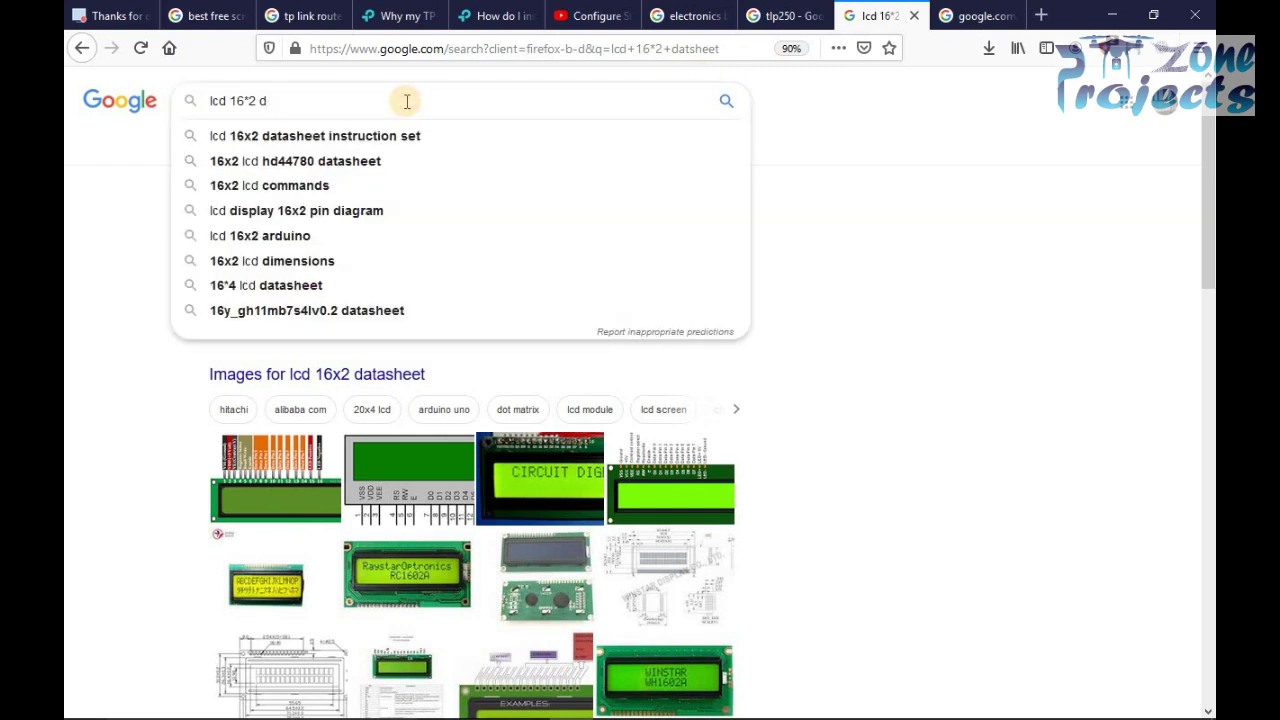
# Search Google for 'lcd 16*2 dimensions', highlight the 66.0 x 16.0 viewing area, and minimize Firefox.
pyautogui.write('imes')
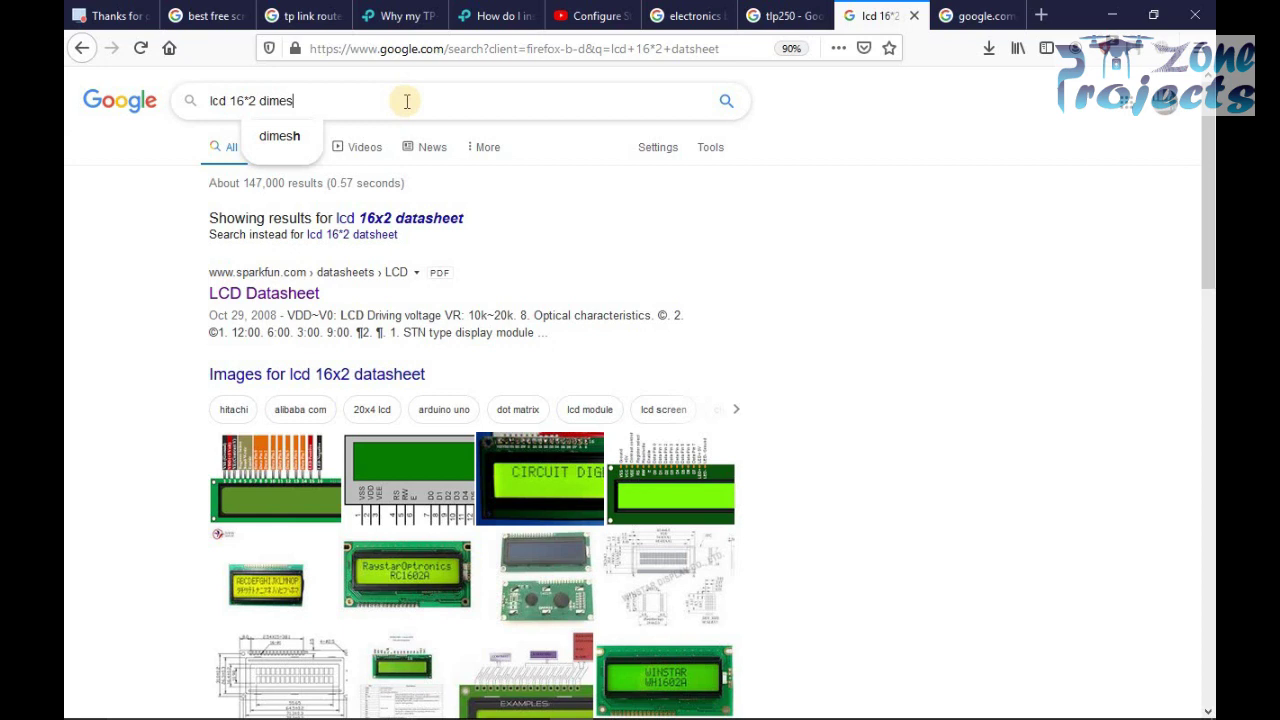
pyautogui.press('BackSpace')
pyautogui.write('nsions')
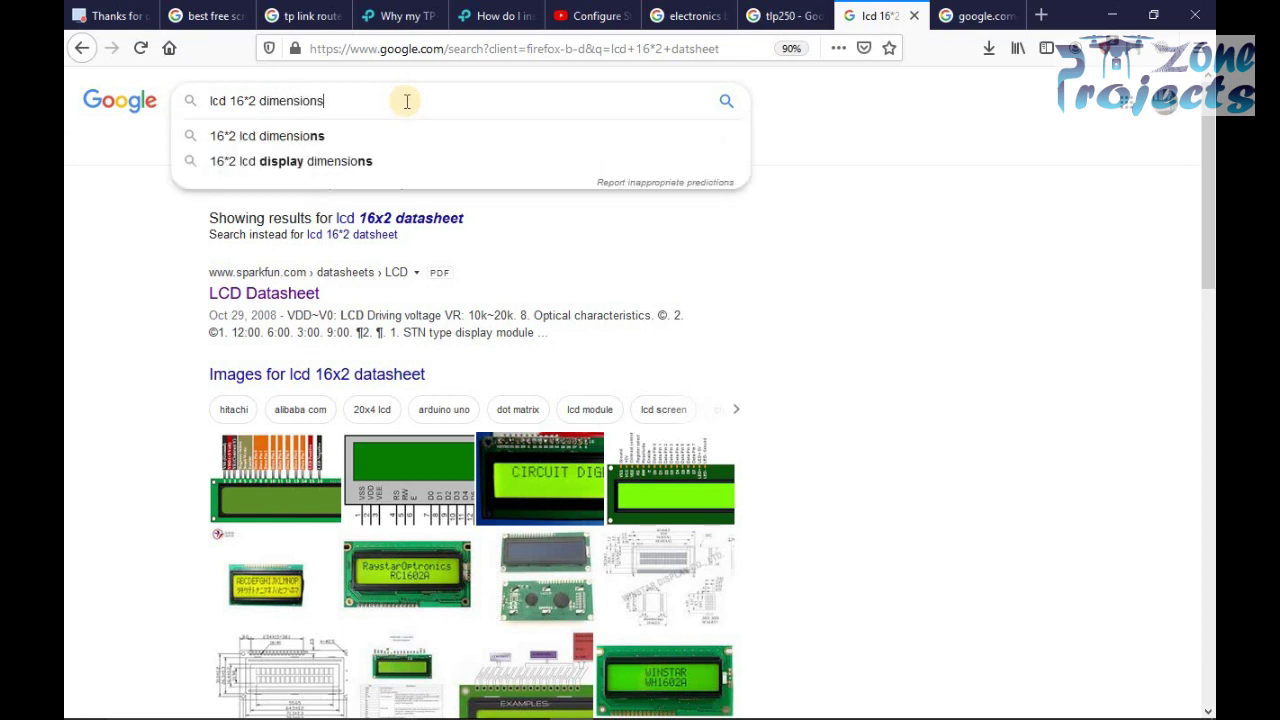
pyautogui.press('Return')
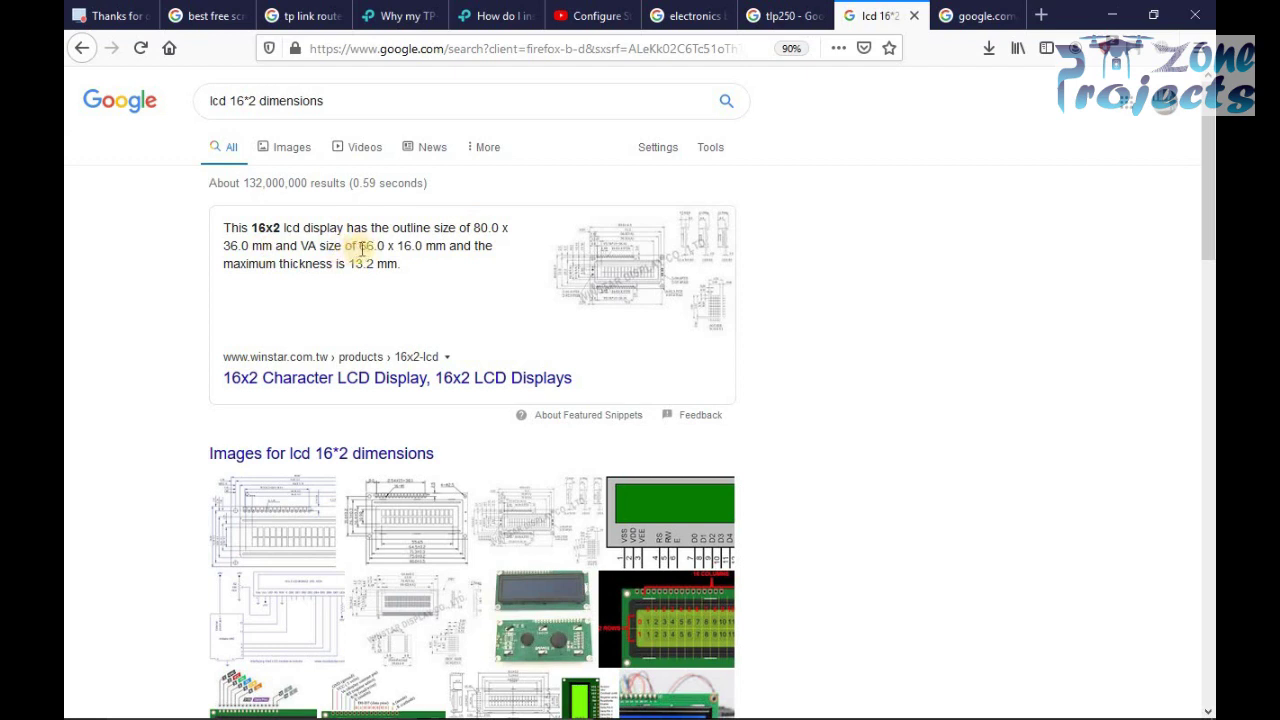
pyautogui.moveTo(361, 247); pyautogui.dragTo(427, 248)
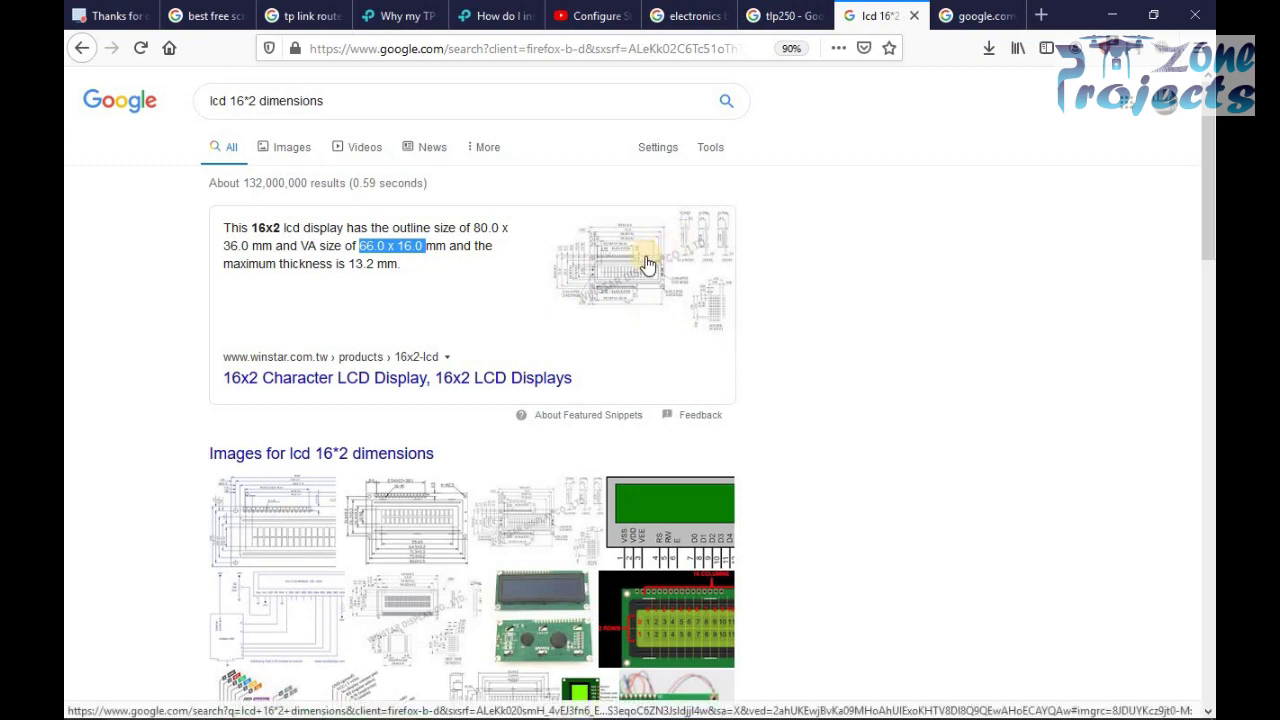
pyautogui.click(1111, 14)
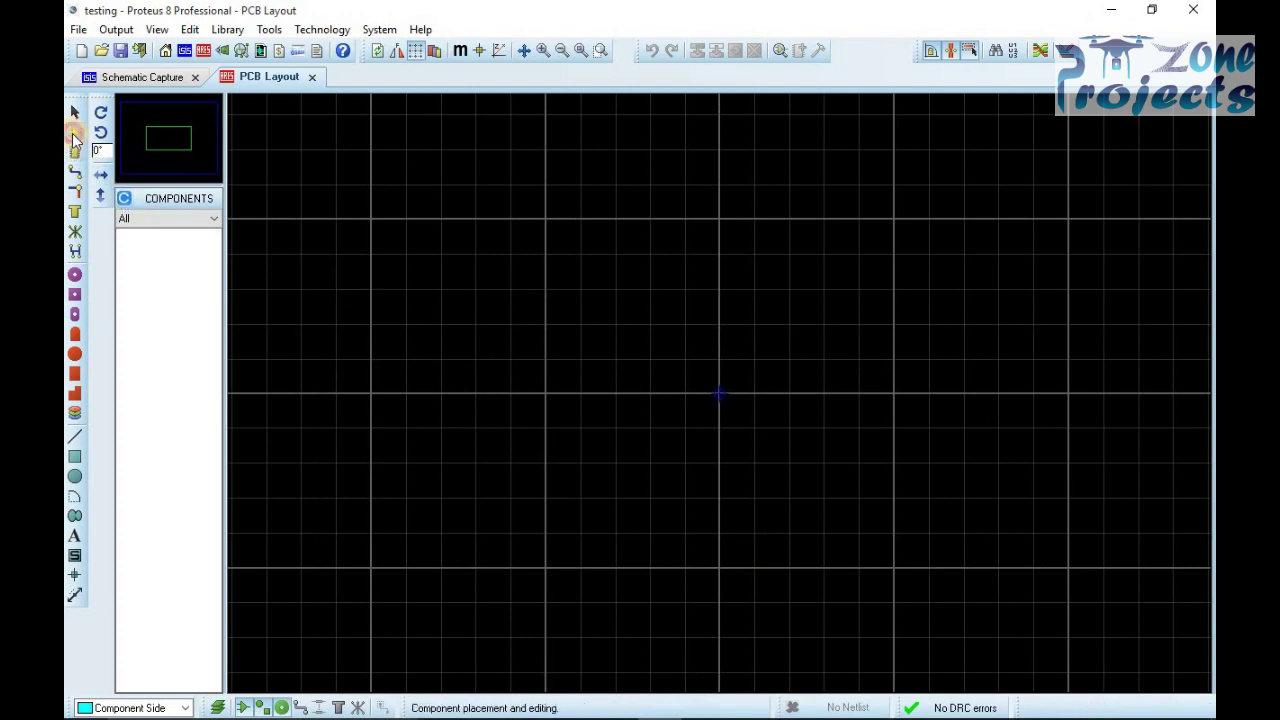
# In Package Mode, search the Pick Packages library for 'sil'.
pyautogui.click(76, 151)
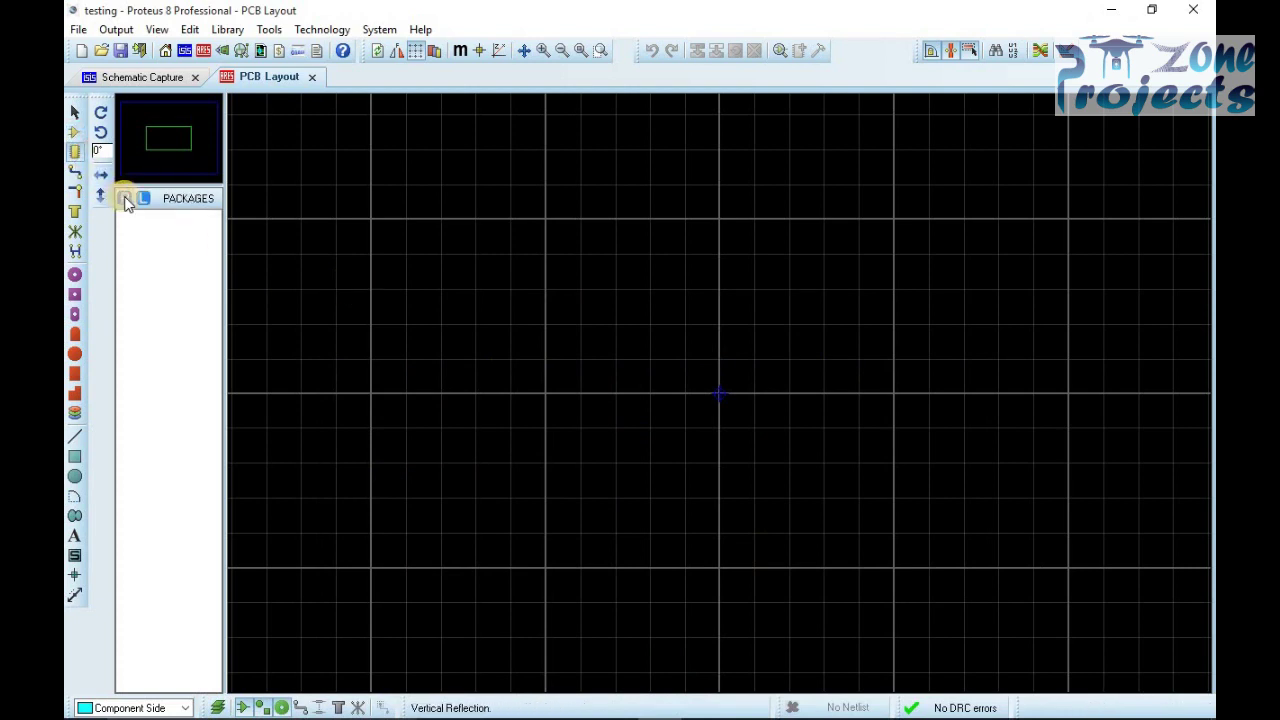
pyautogui.click(72, 140)
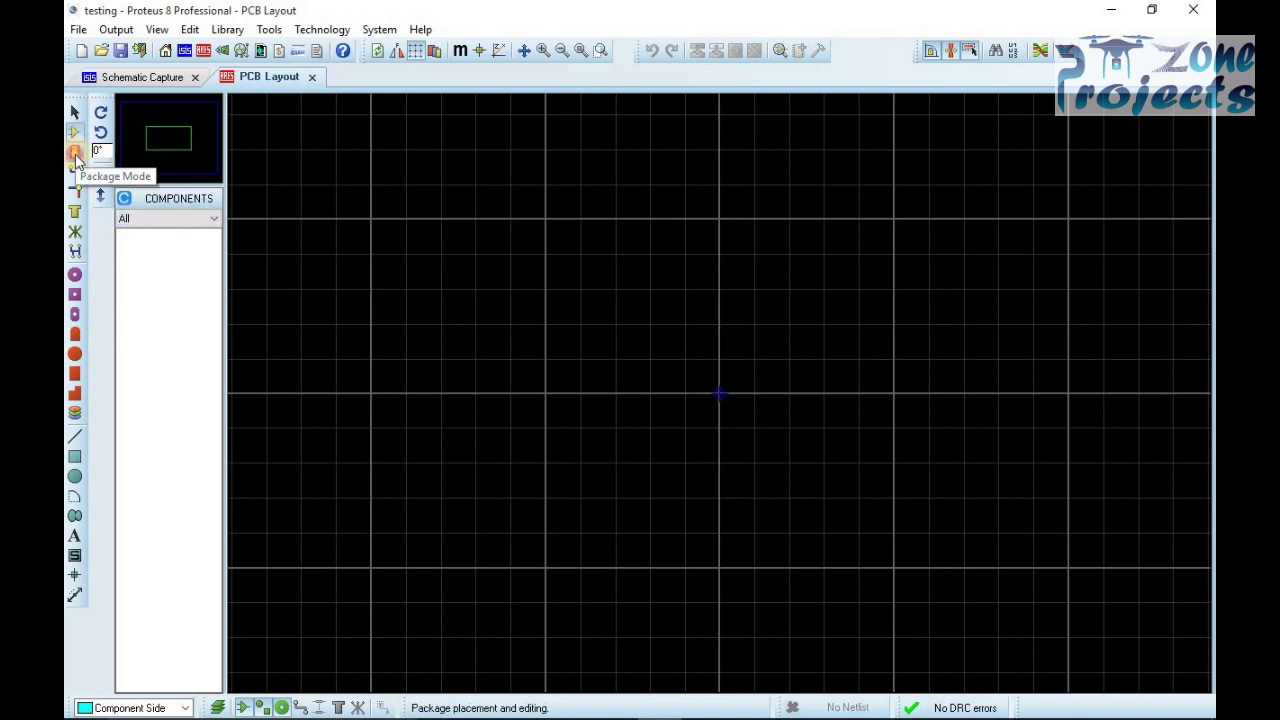
pyautogui.click(75, 151)
pyautogui.click(125, 197)
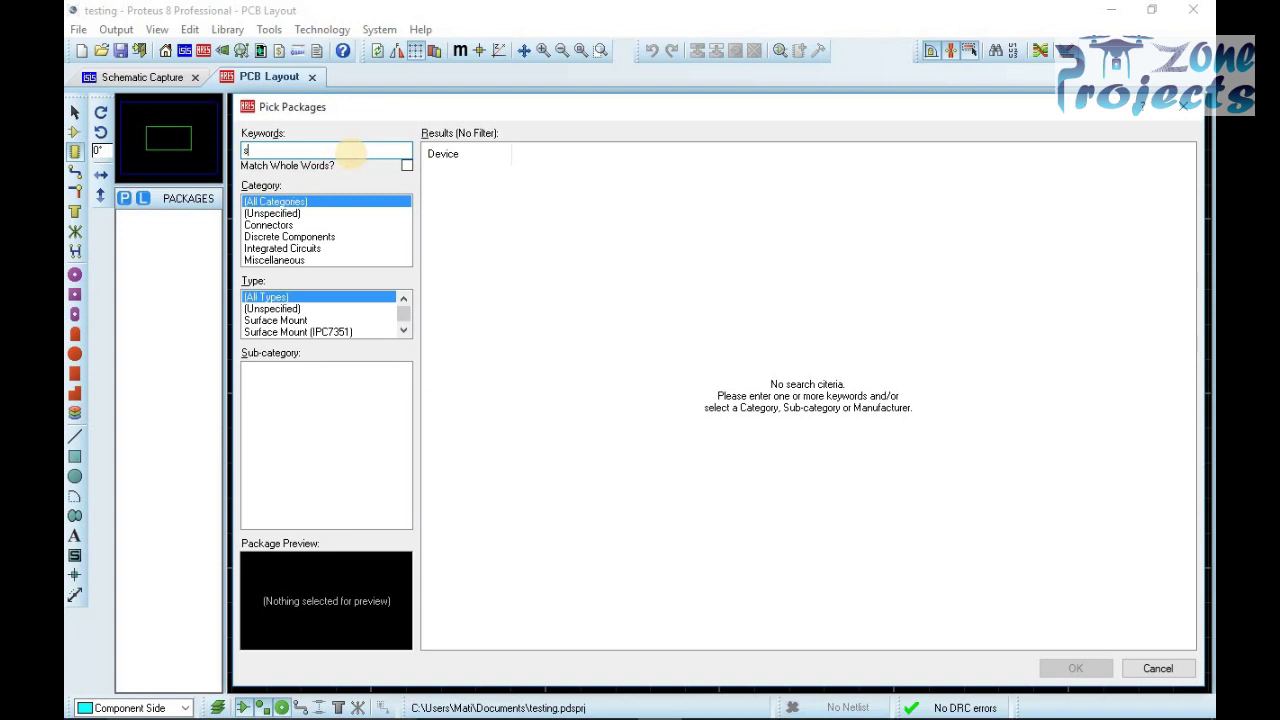
pyautogui.write('l')
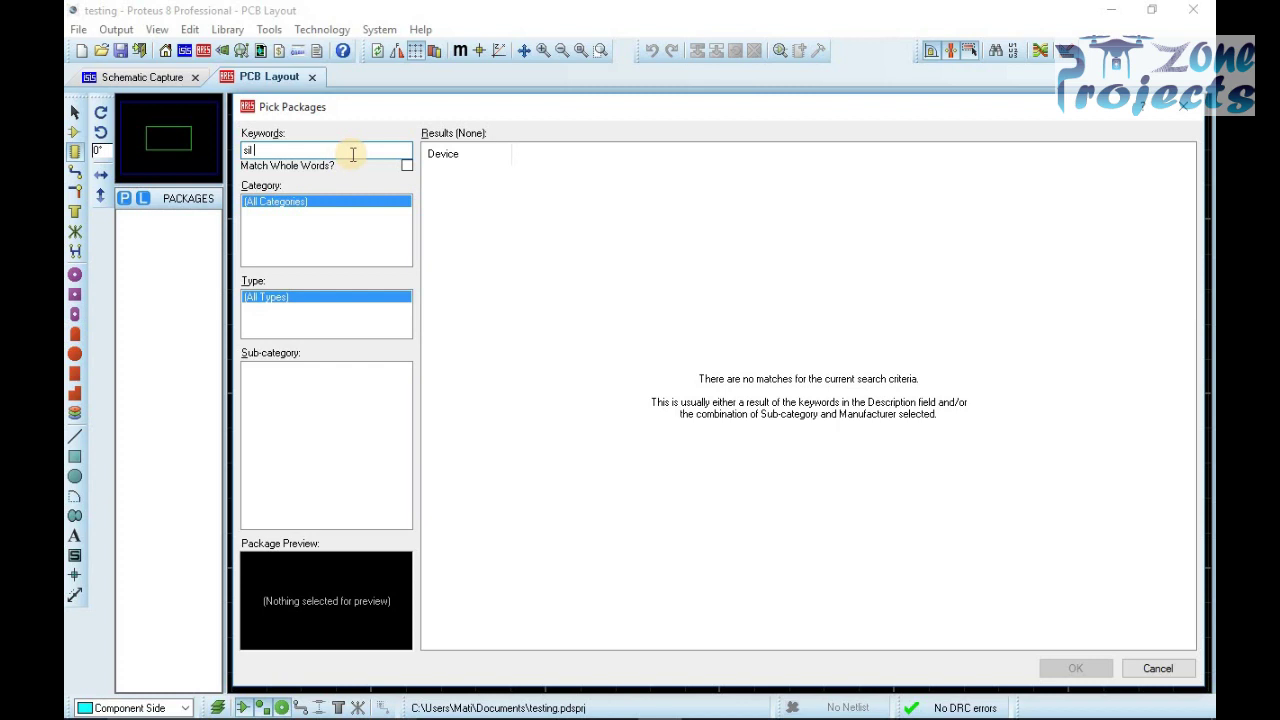
# Browse the SIL packages and pick CONN-SIL18, the 18-way SIL header.
pyautogui.click(497, 173)
pyautogui.press('Down')
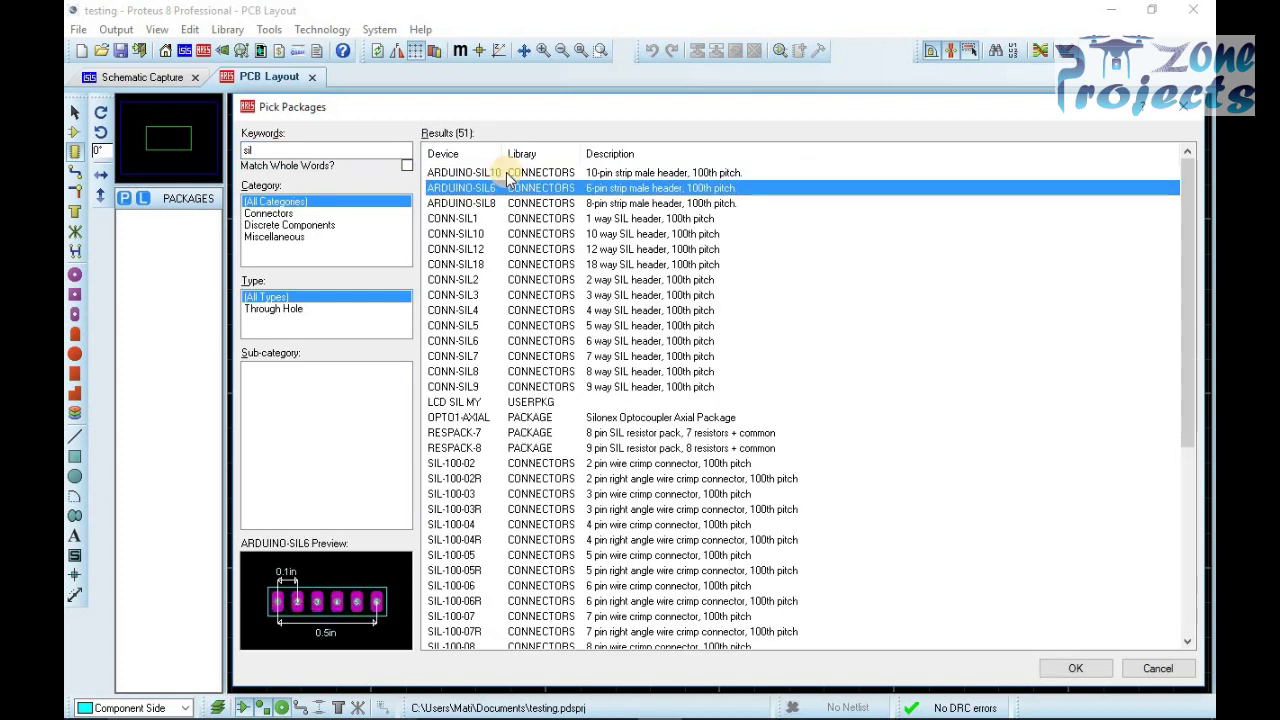
pyautogui.press('Down')
pyautogui.press('Down')
pyautogui.press('Down')
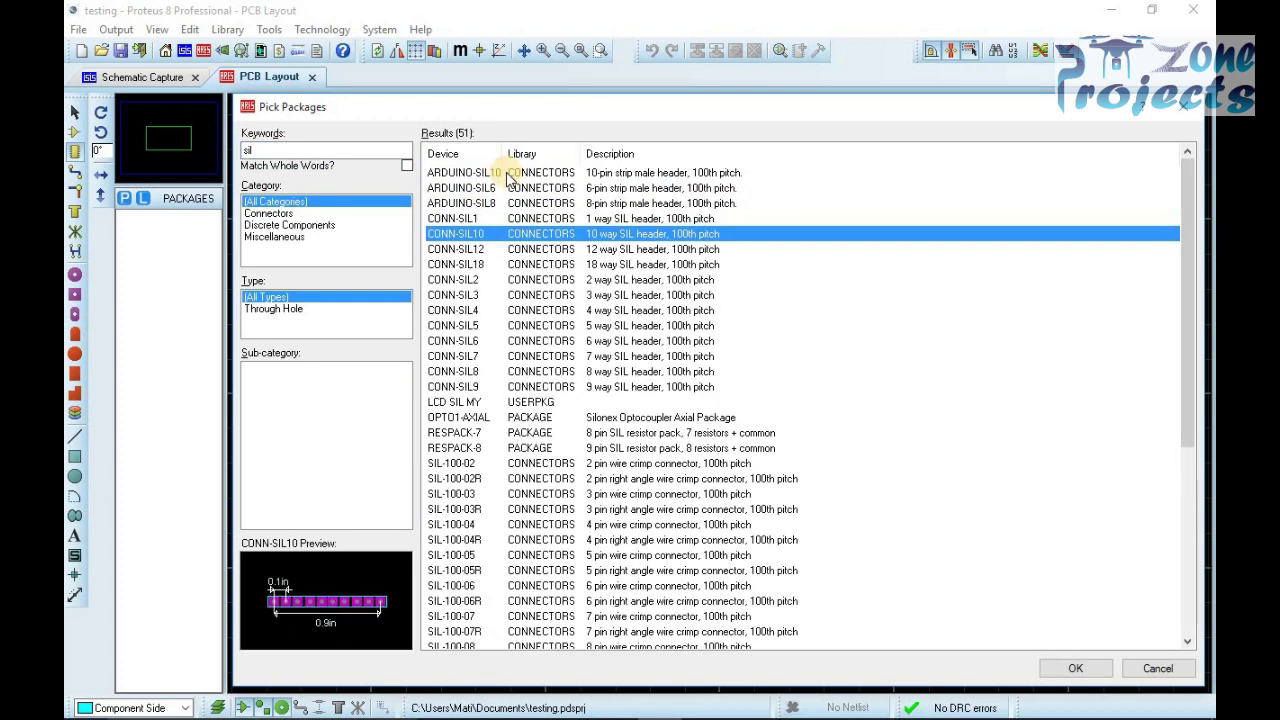
pyautogui.press('Down')
pyautogui.press('Down')
pyautogui.press('Down')
pyautogui.press('Up')
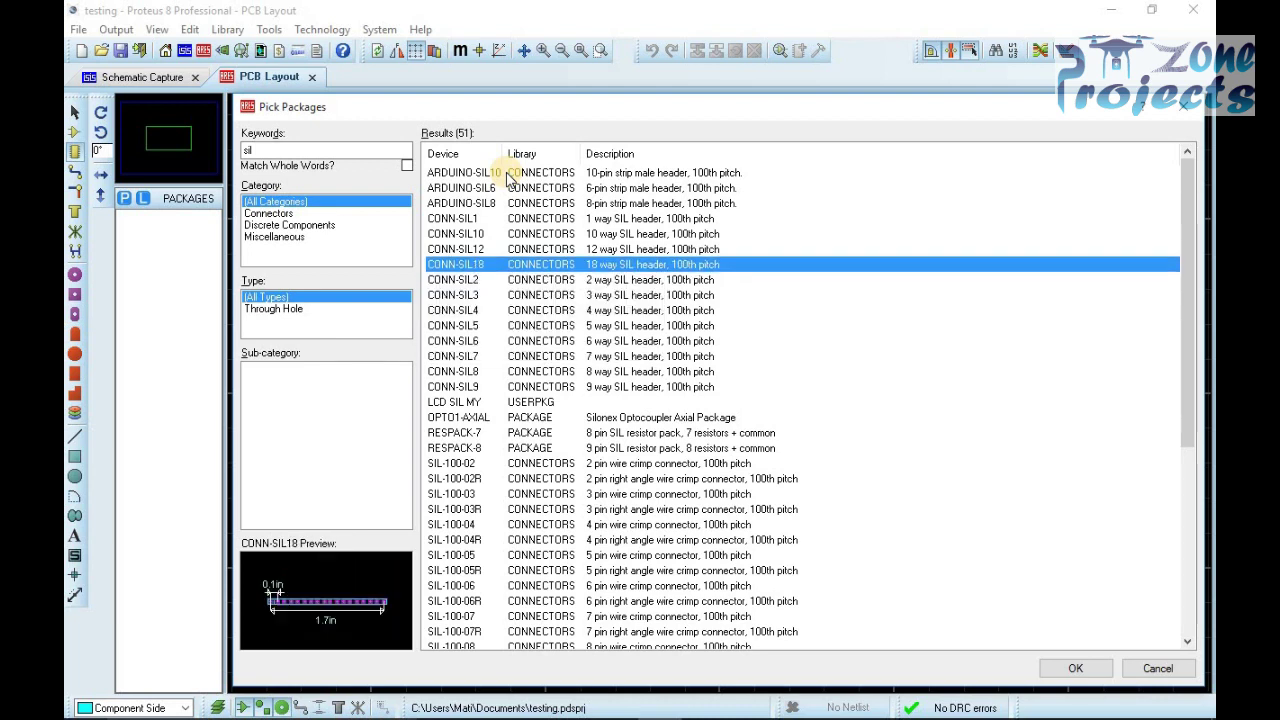
pyautogui.press('Up')
pyautogui.press('Down')
pyautogui.press('Down')
pyautogui.press('Up')
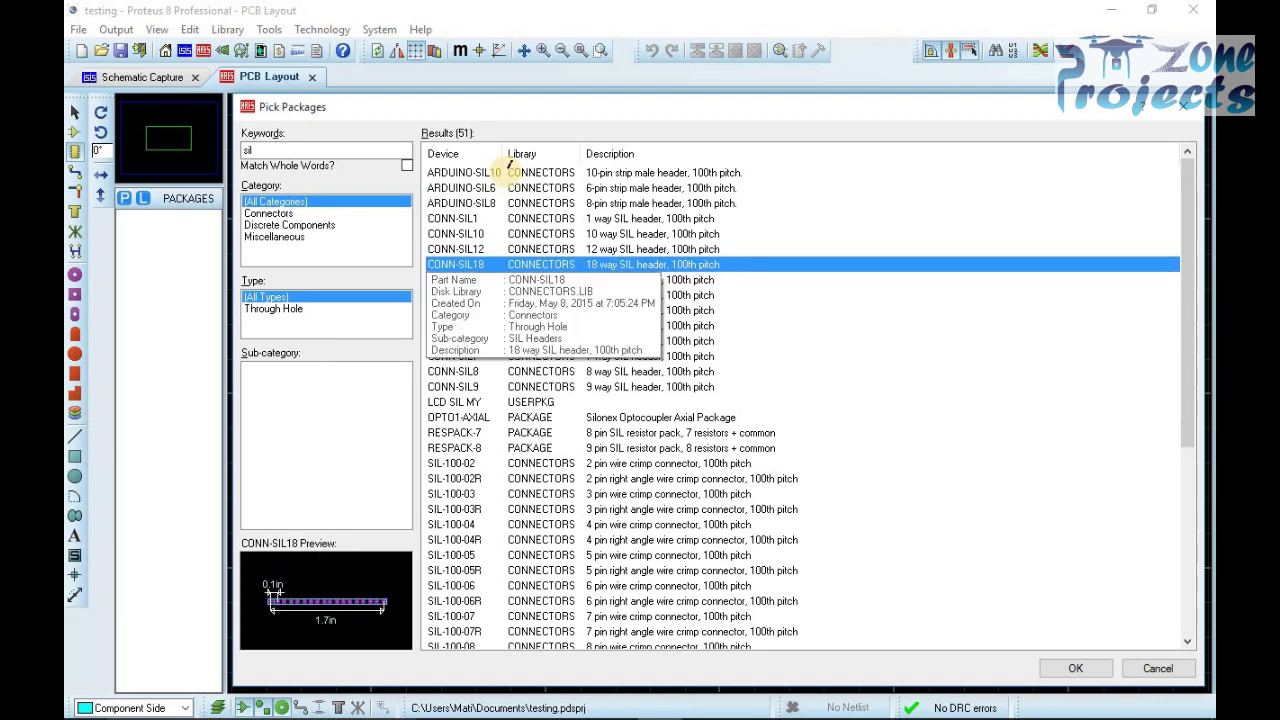
pyautogui.press('Return')
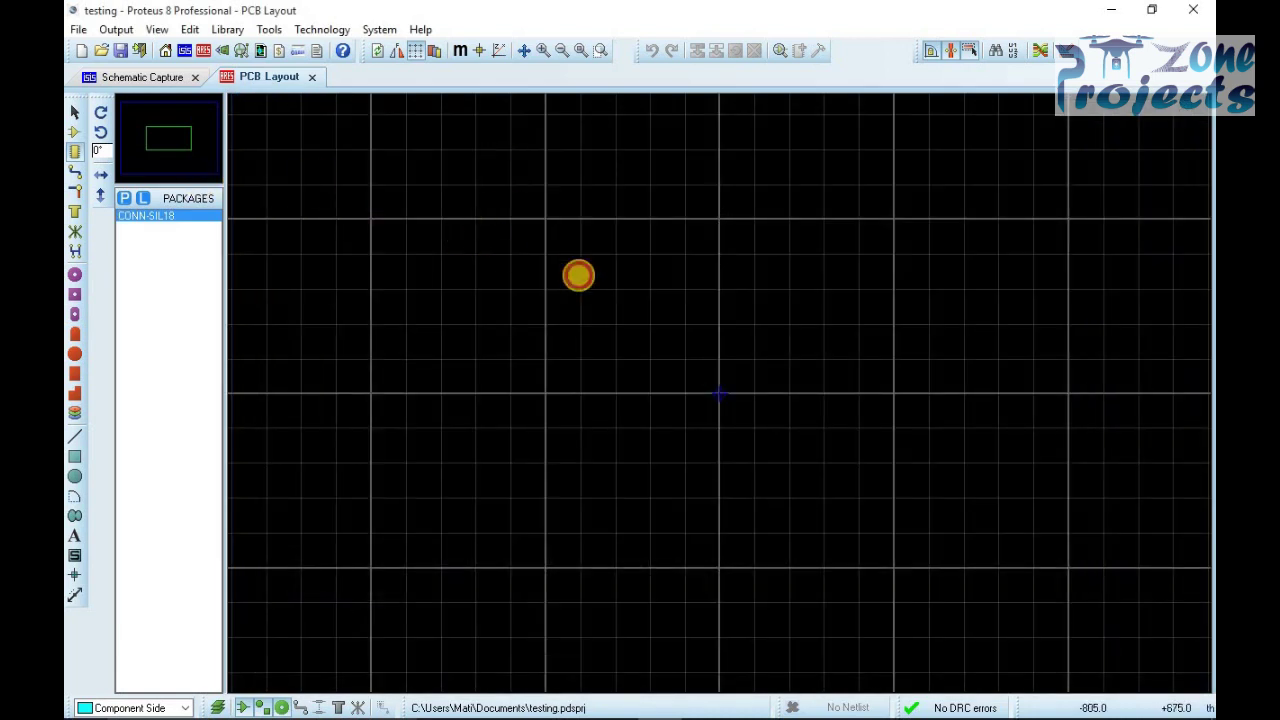
# Place the CONN-SIL18 header above the board centre and decompose it into separate pads and graphics.
pyautogui.click(589, 275)
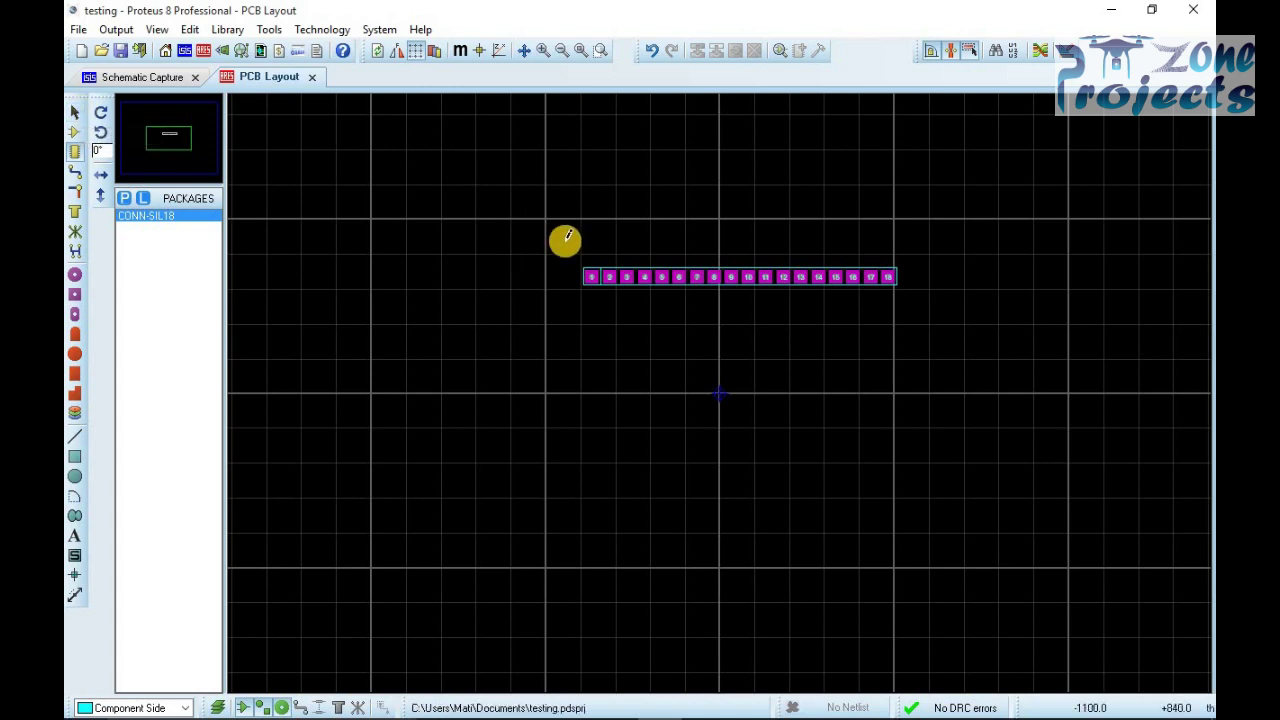
pyautogui.moveTo(565, 239); pyautogui.dragTo(911, 306)
pyautogui.rightClick(886, 296)
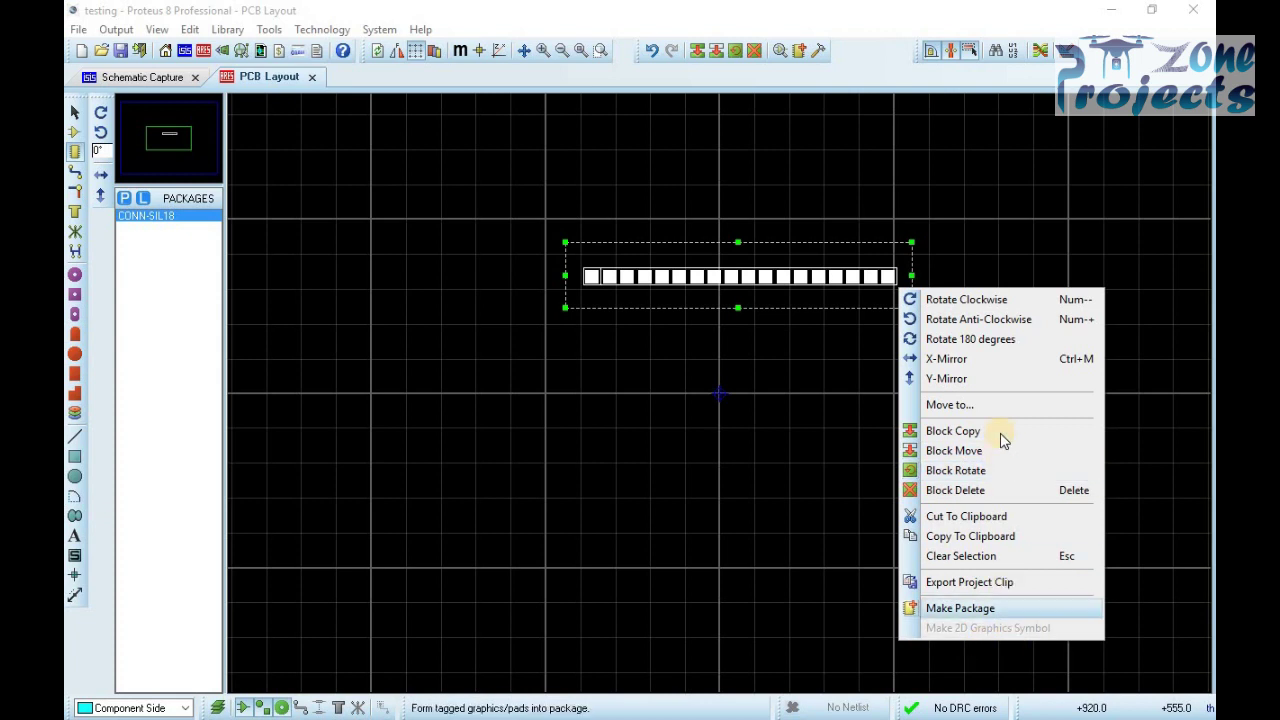
pyautogui.click(771, 385)
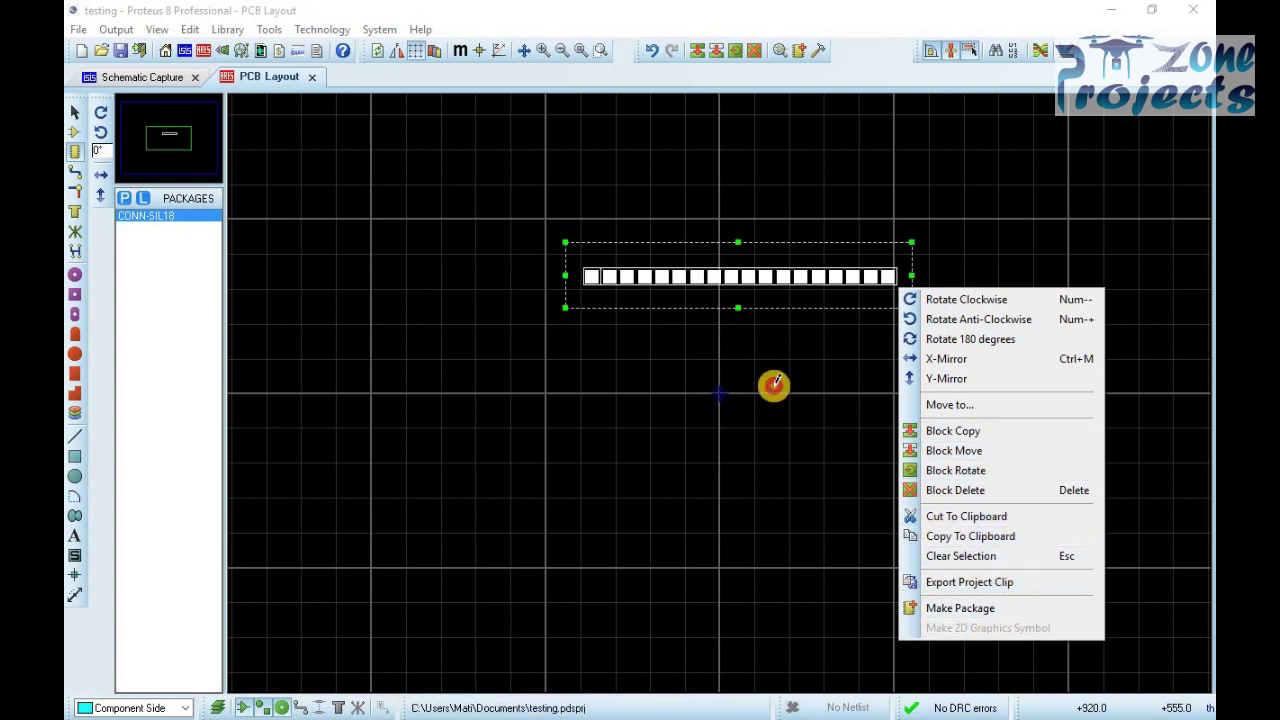
pyautogui.rightClick(757, 281)
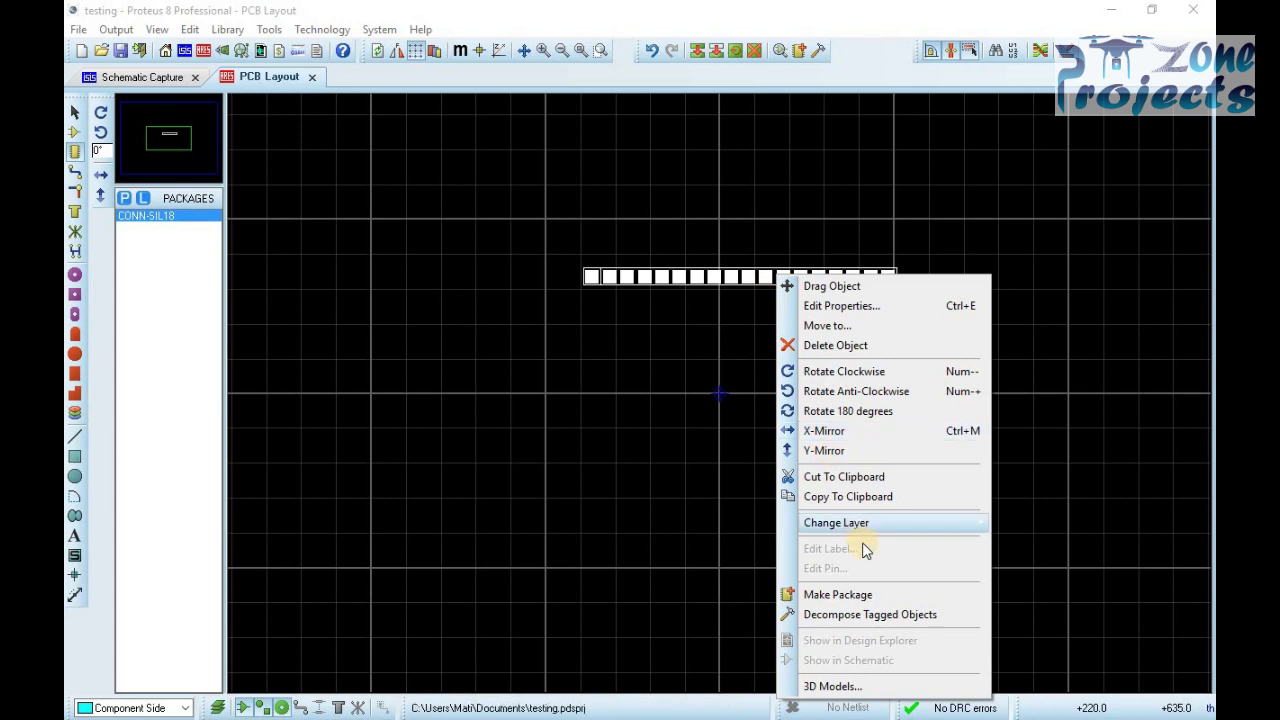
pyautogui.click(886, 616)
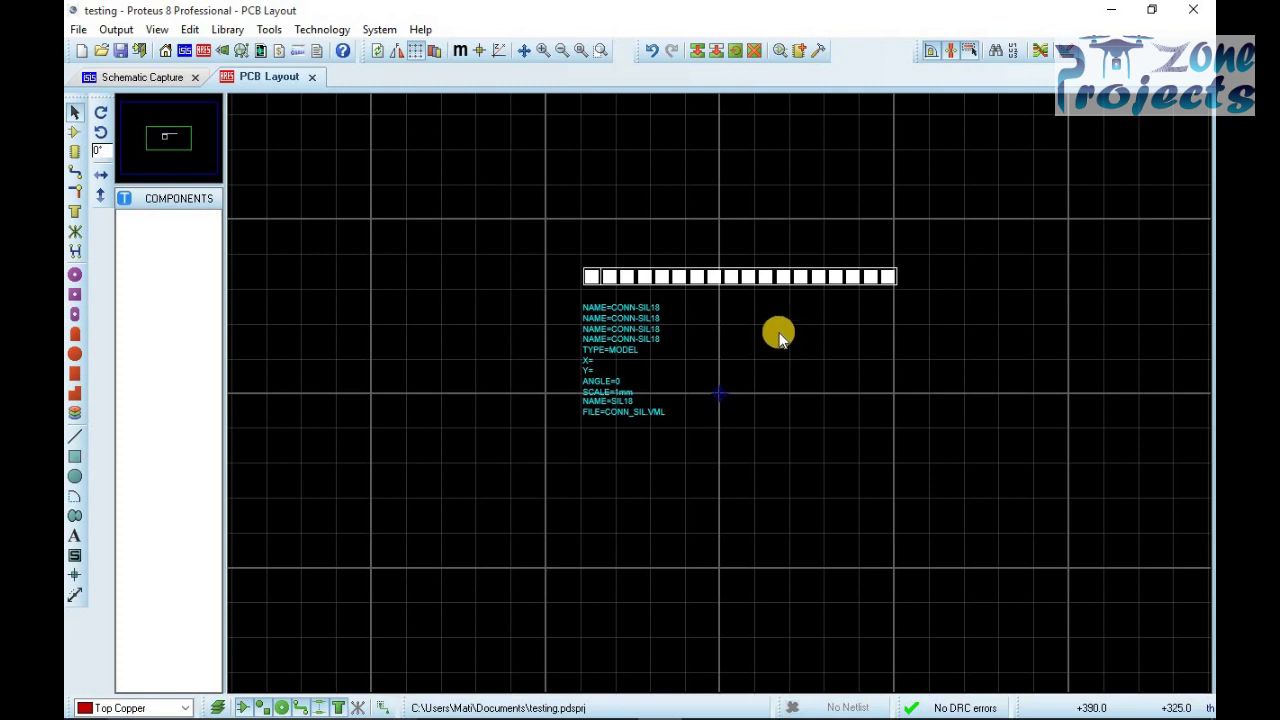
# Delete pads 18 and 17 from the header.
pyautogui.click(628, 283)
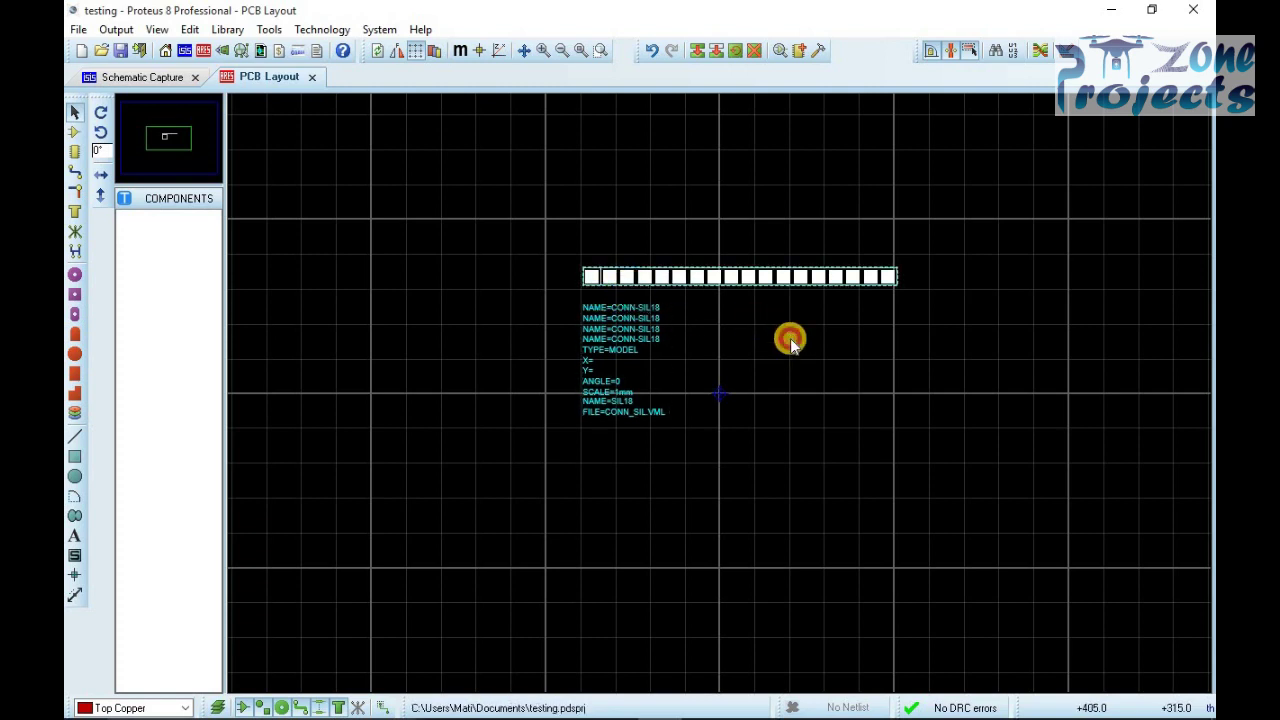
pyautogui.click(789, 338)
pyautogui.moveTo(888, 282); pyautogui.dragTo(911, 417)
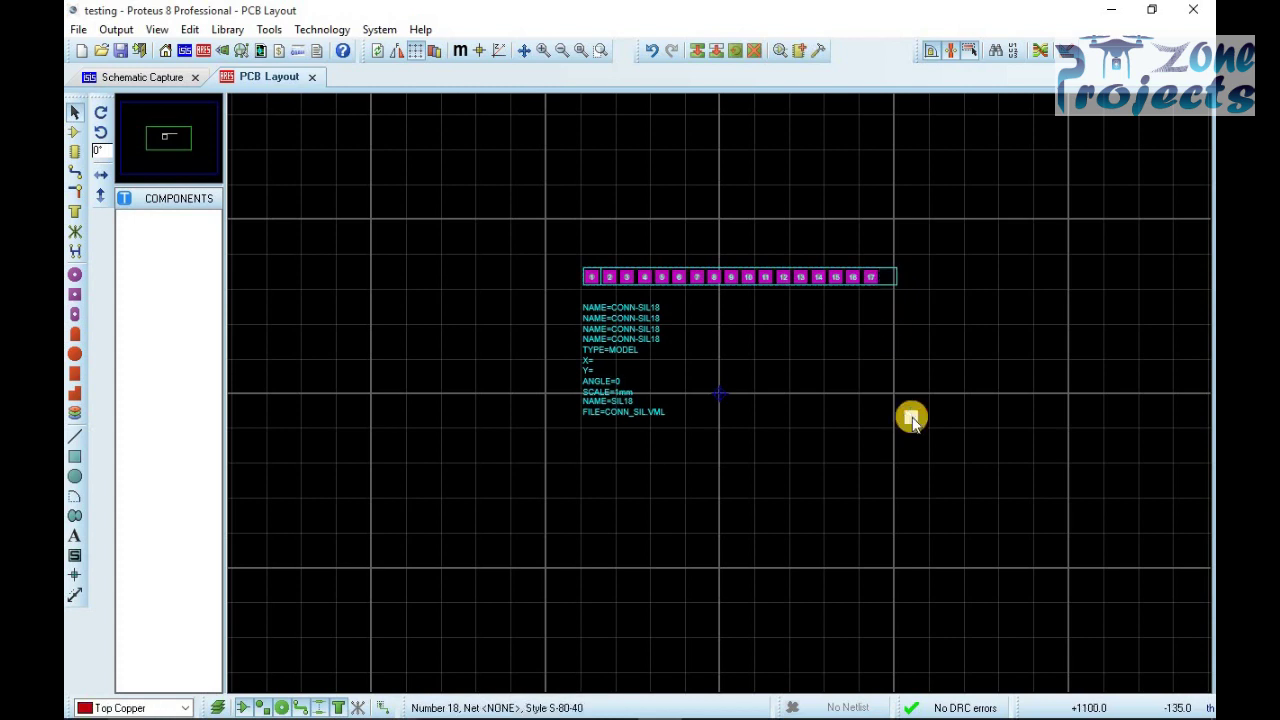
pyautogui.press('Delete')
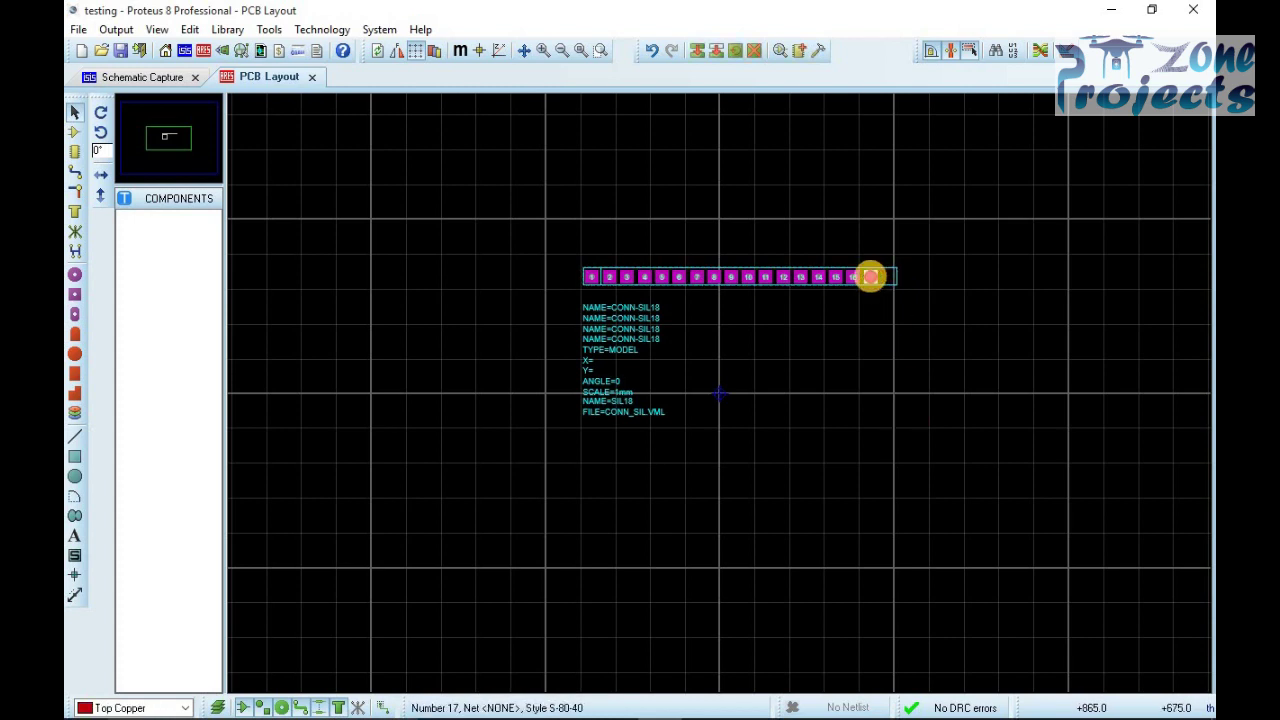
pyautogui.moveTo(870, 277); pyautogui.dragTo(886, 431)
pyautogui.press('Delete')
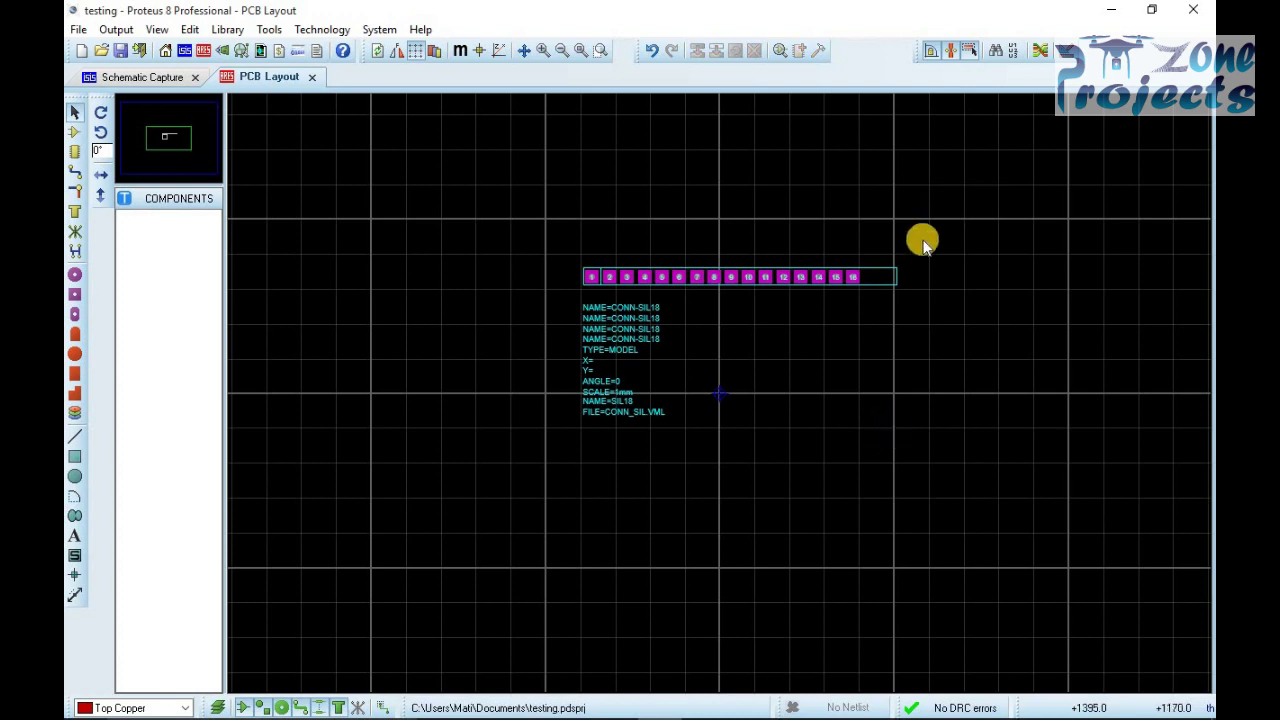
# Shorten the Top Silk outline so it ends at pad 16.
pyautogui.click(897, 280)
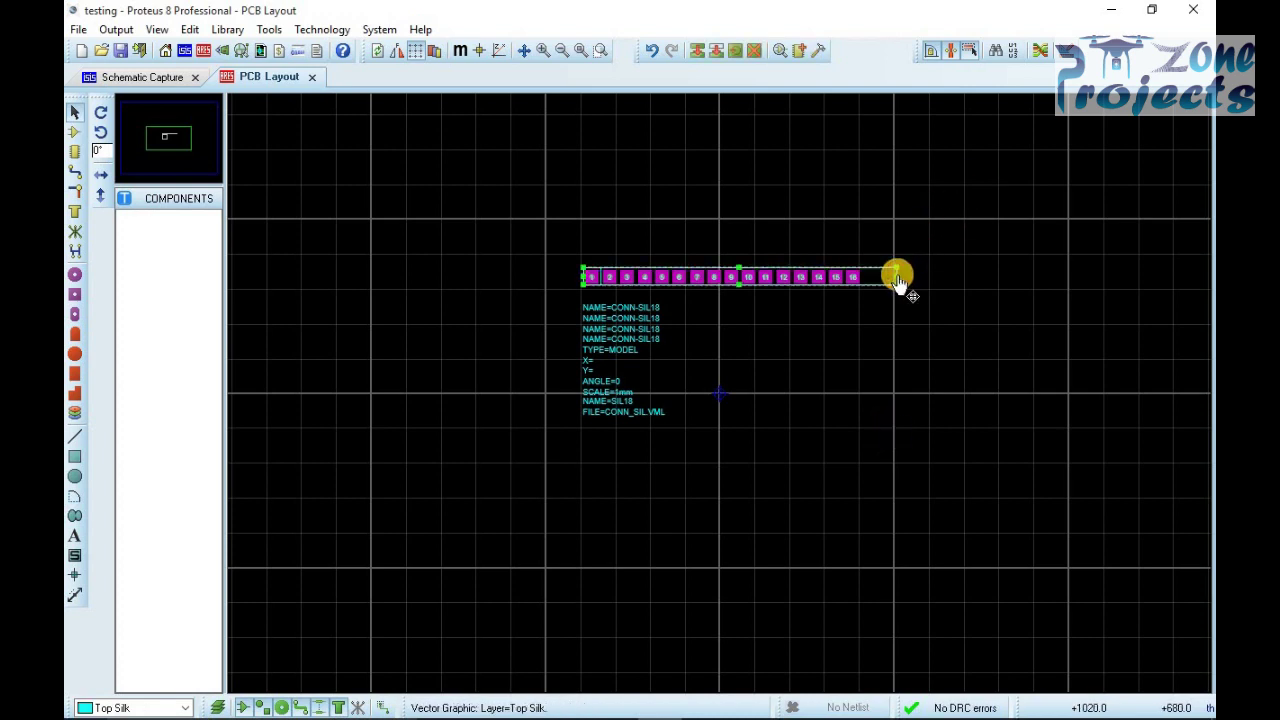
pyautogui.click(866, 276)
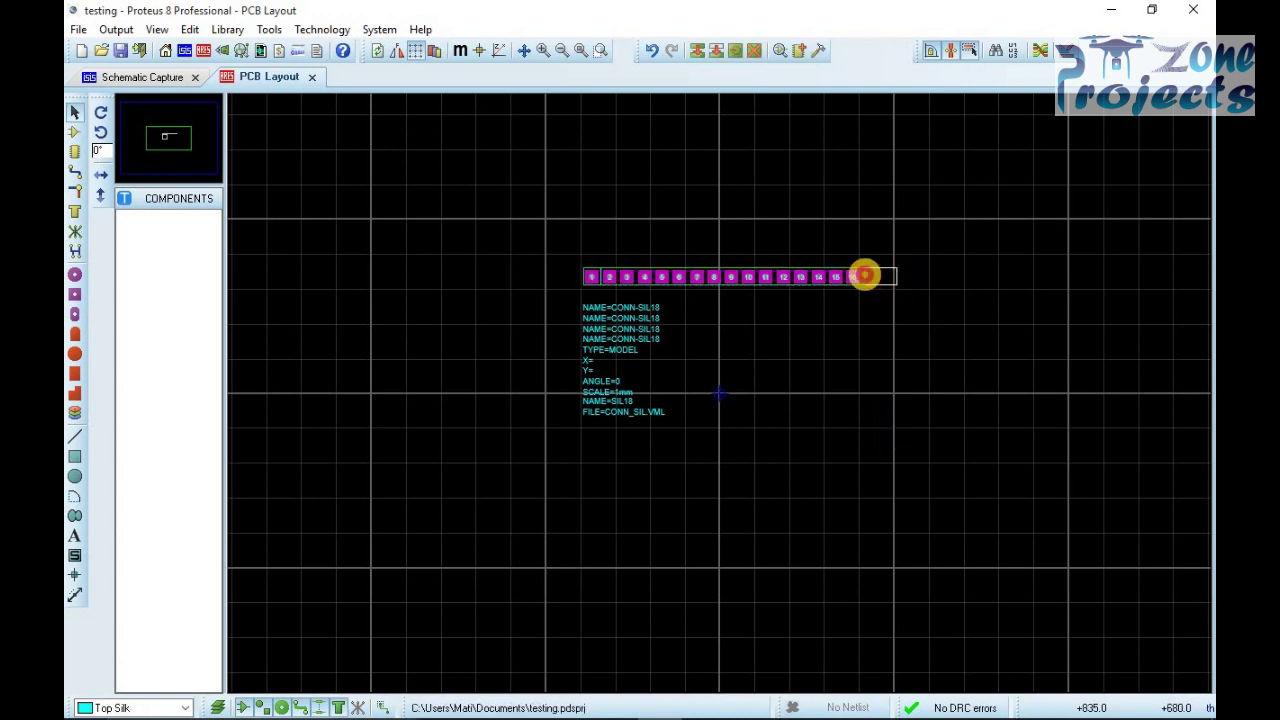
pyautogui.moveTo(865, 276); pyautogui.dragTo(865, 276)
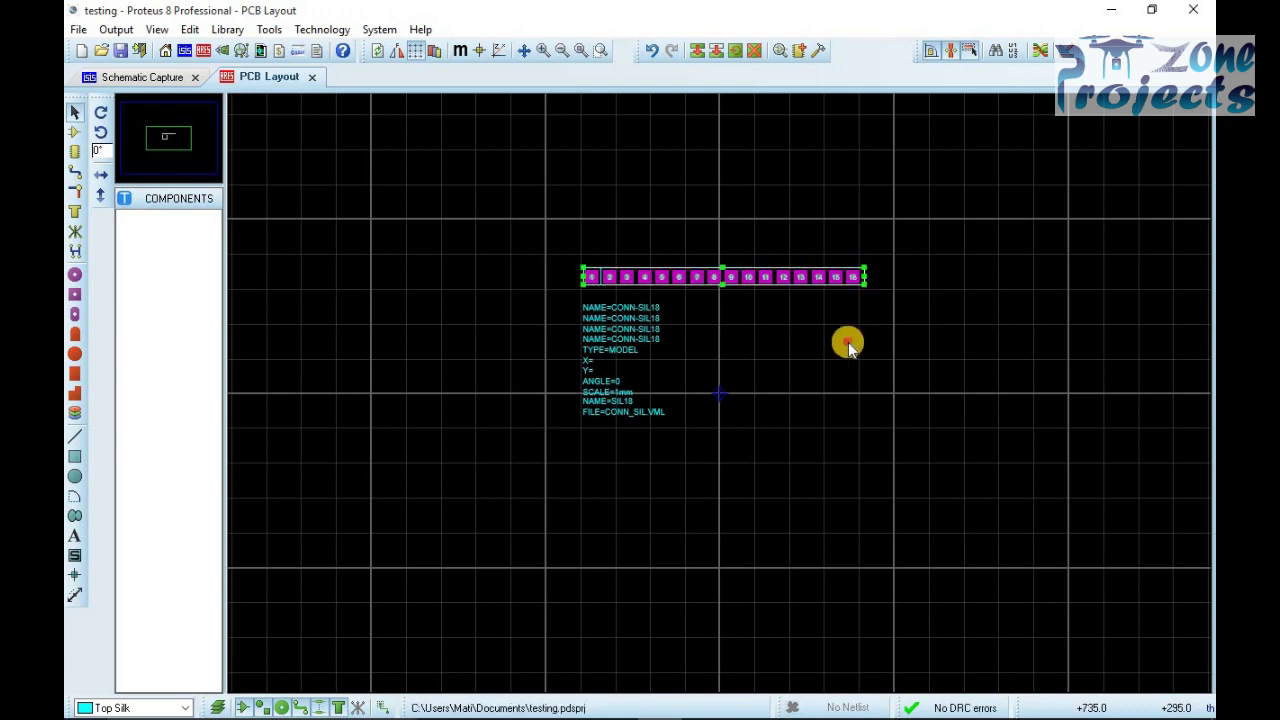
pyautogui.click(848, 345)
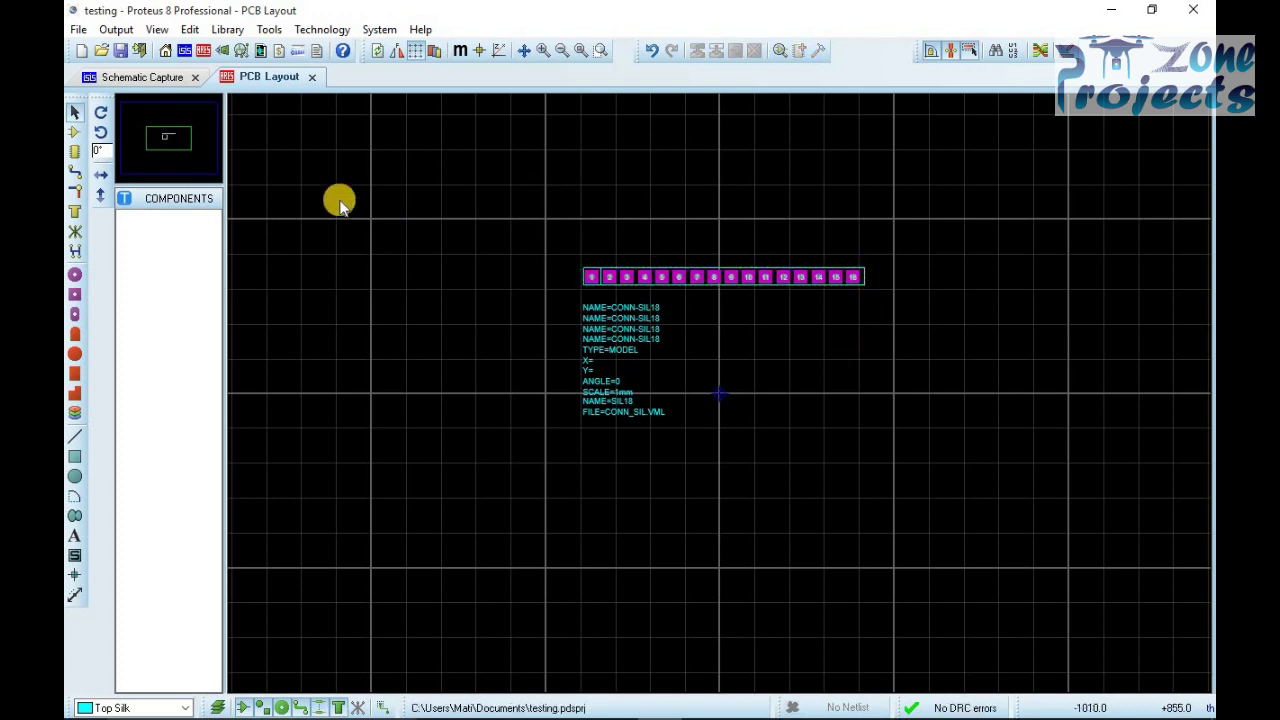
# Draw a Top Silk box enclosing the 16-pad header strip and its attribute text.
pyautogui.click(76, 459)
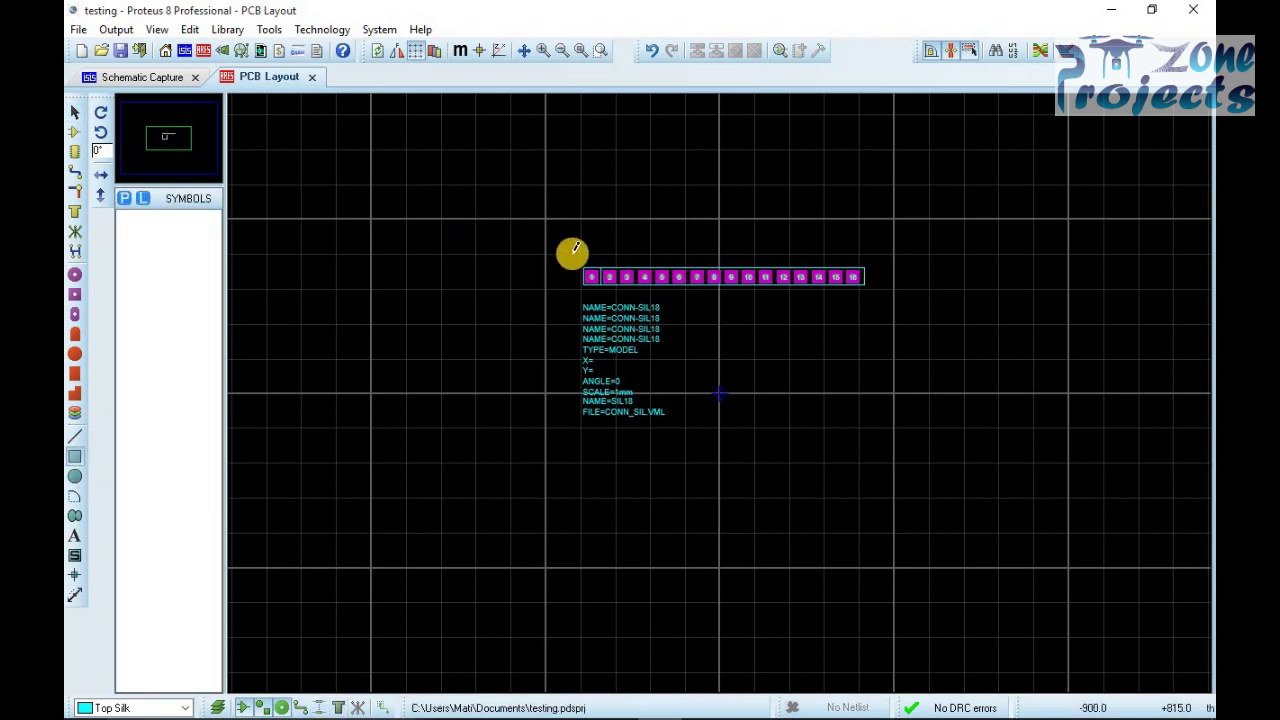
pyautogui.moveTo(573, 255); pyautogui.dragTo(1035, 441)
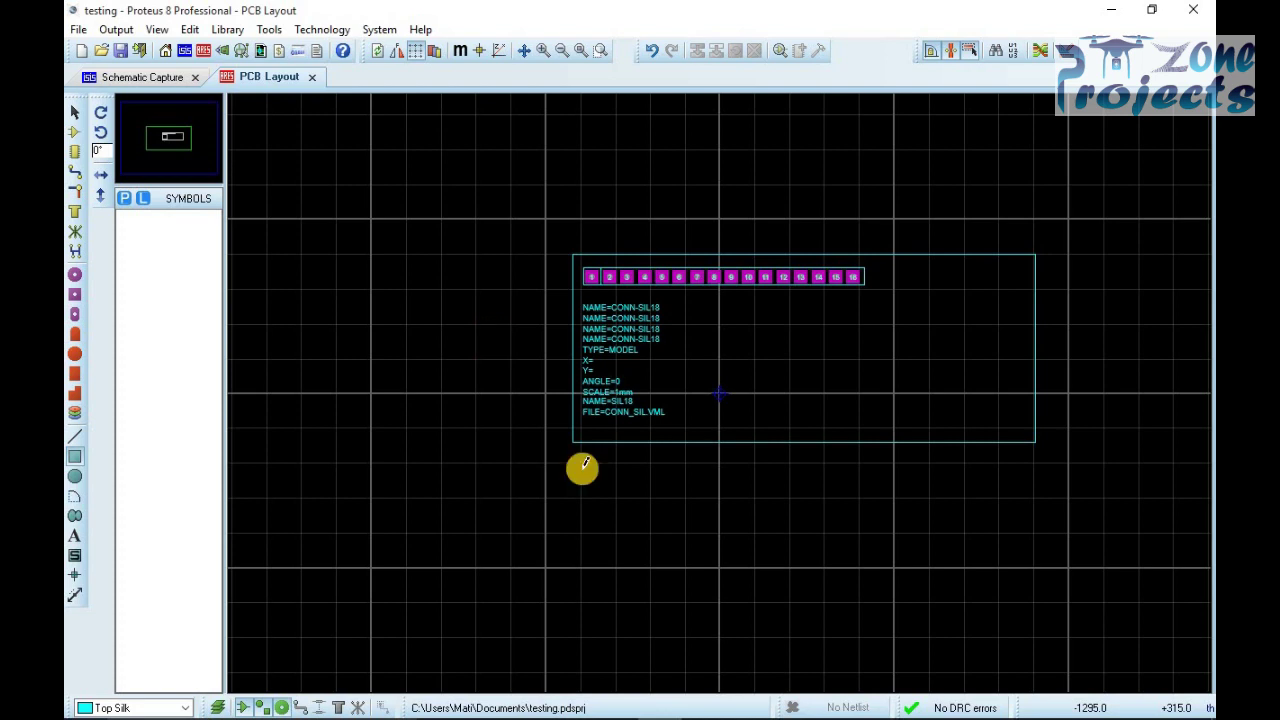
pyautogui.moveTo(668, 705)
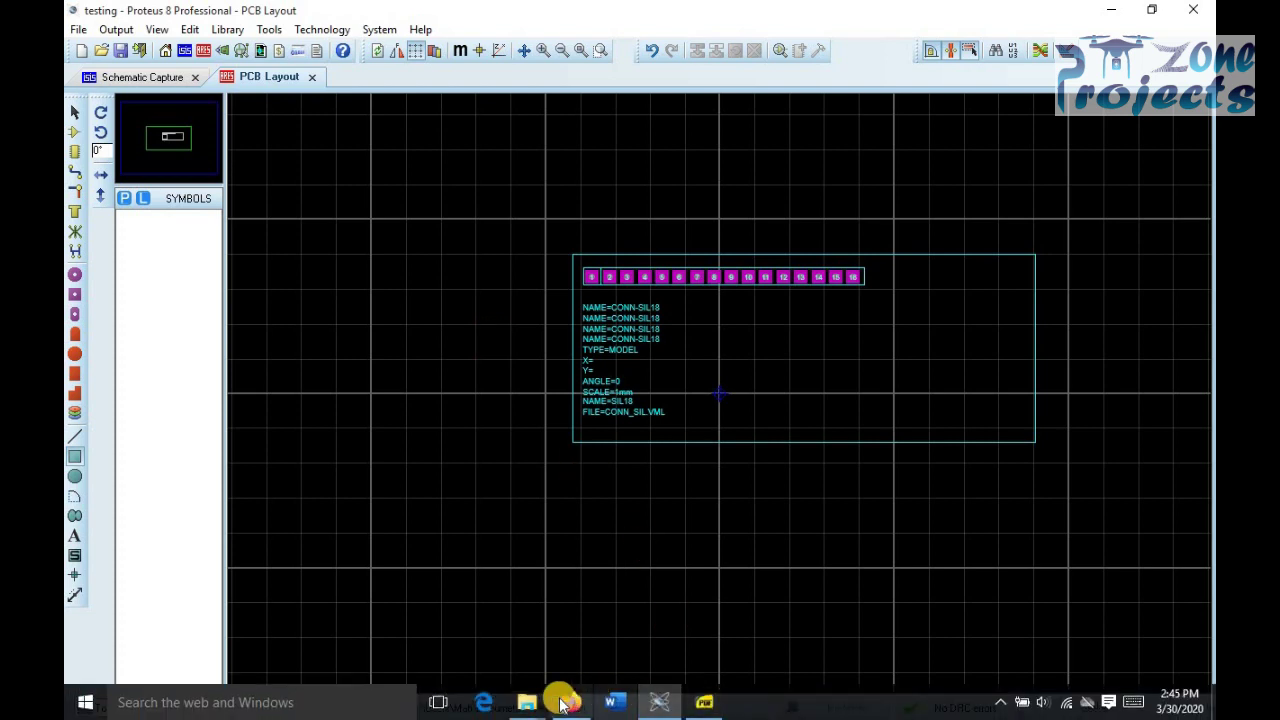
# Dimension the width of the outline's bottom edge.
pyautogui.click(76, 596)
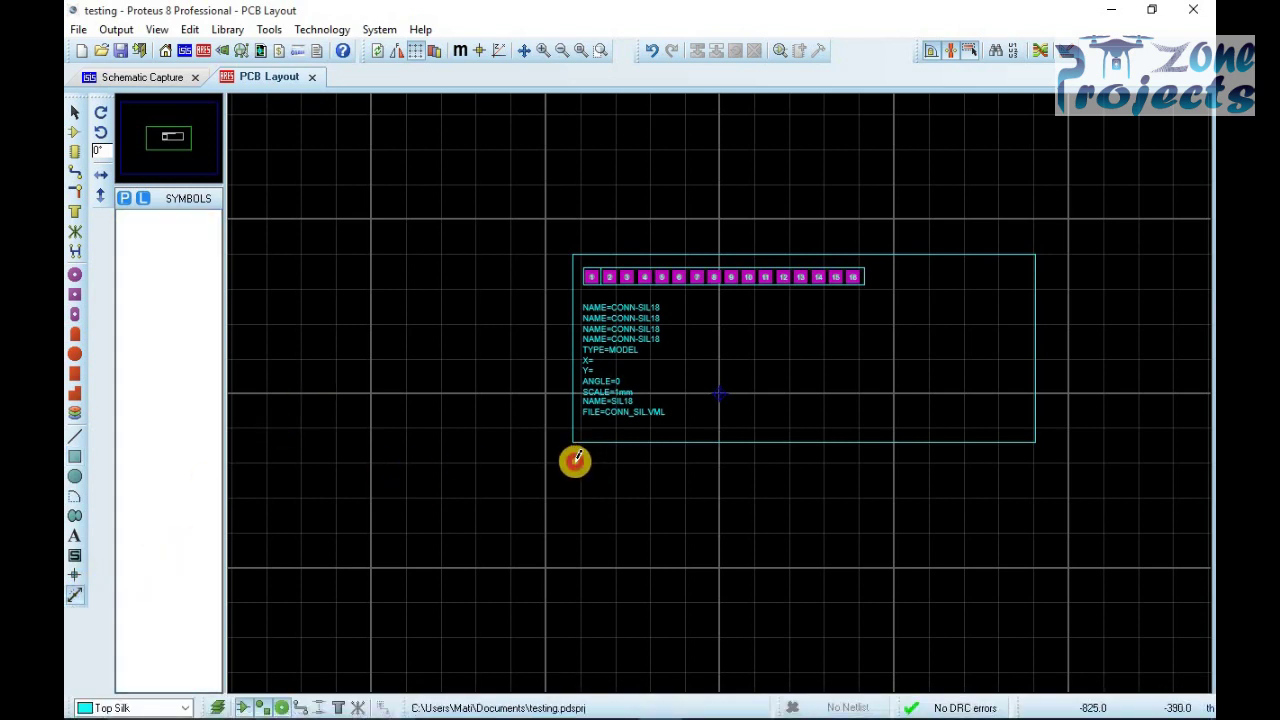
pyautogui.click(575, 460)
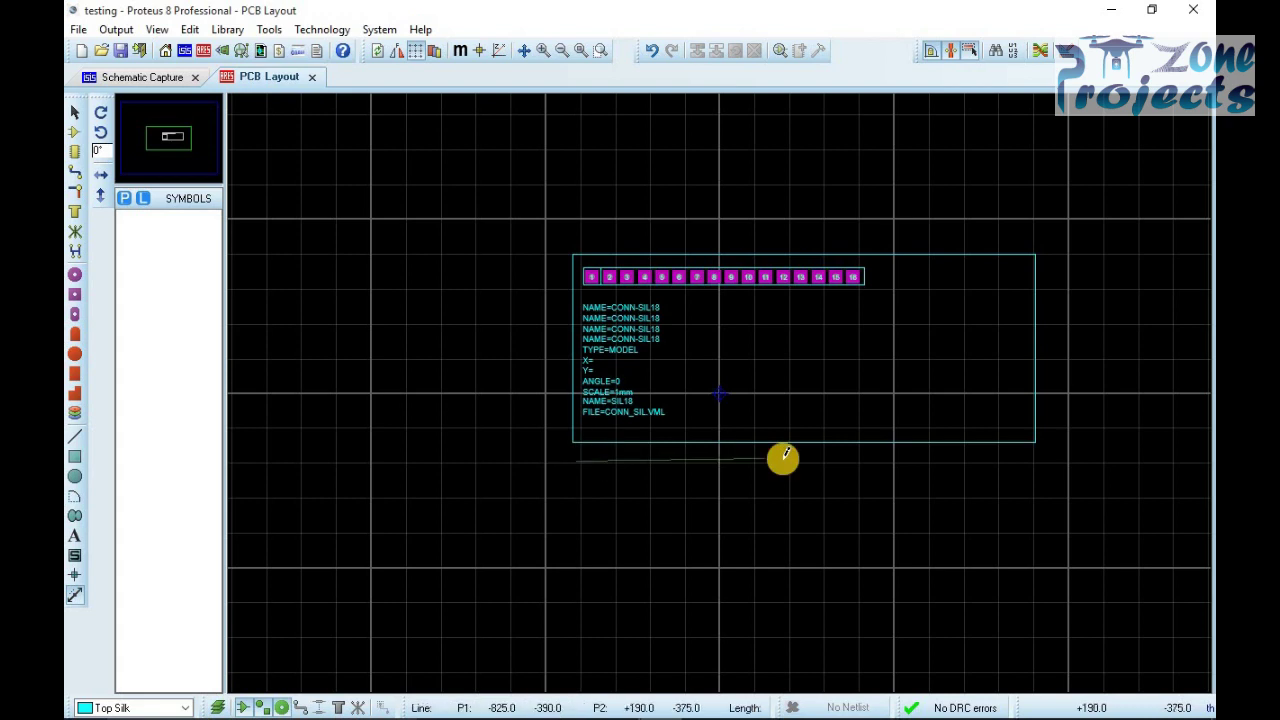
pyautogui.click(1035, 460)
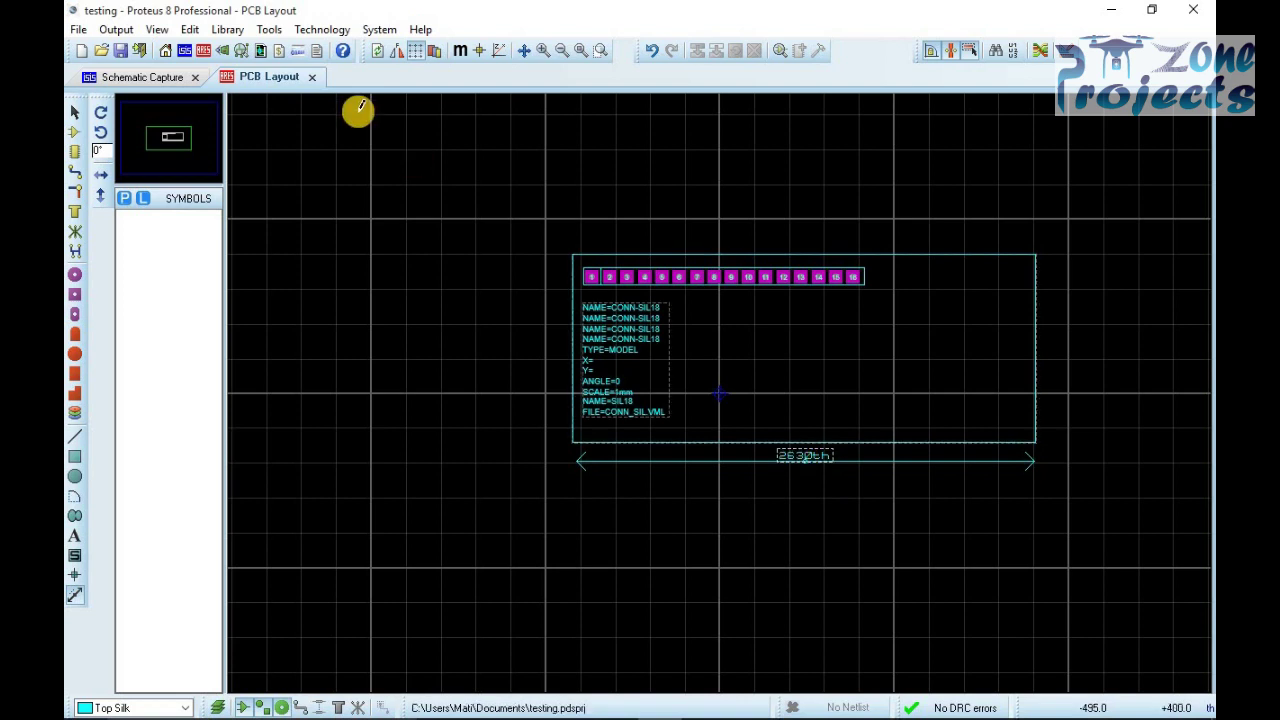
# Switch to metric units and dimension the outline's 27.5 mm left-edge height.
pyautogui.click(155, 30)
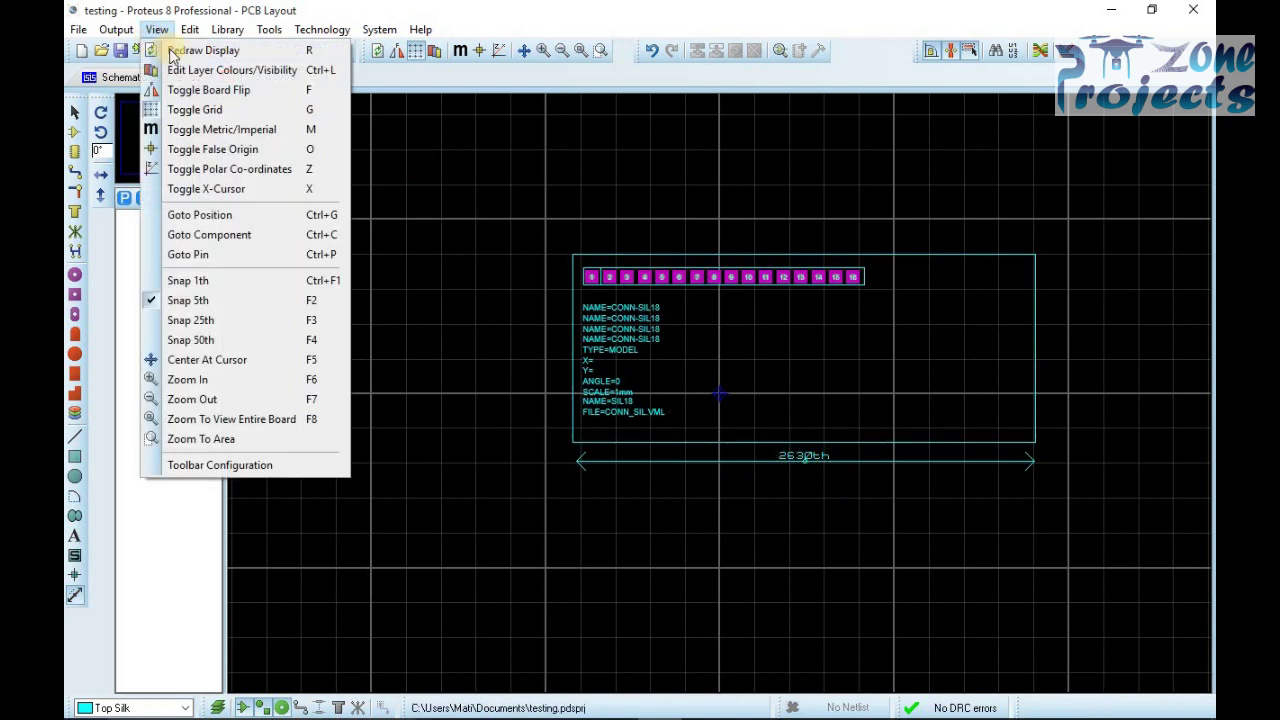
pyautogui.click(242, 129)
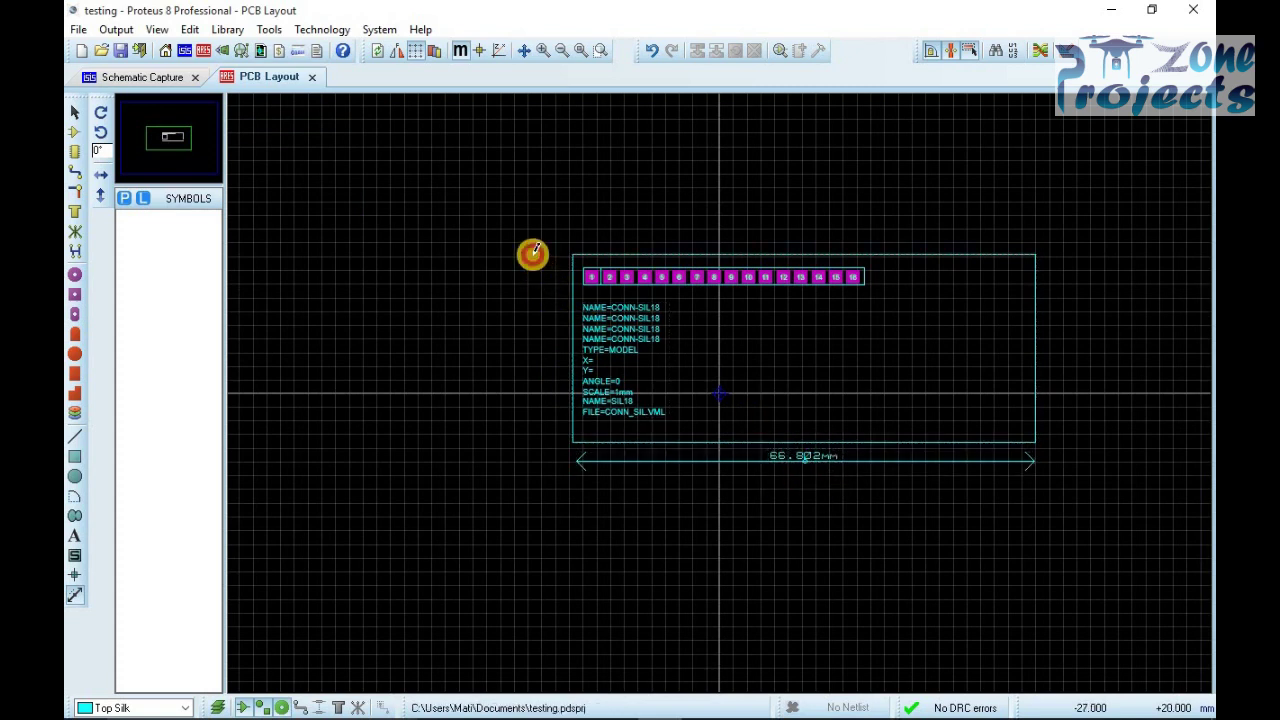
pyautogui.click(533, 253)
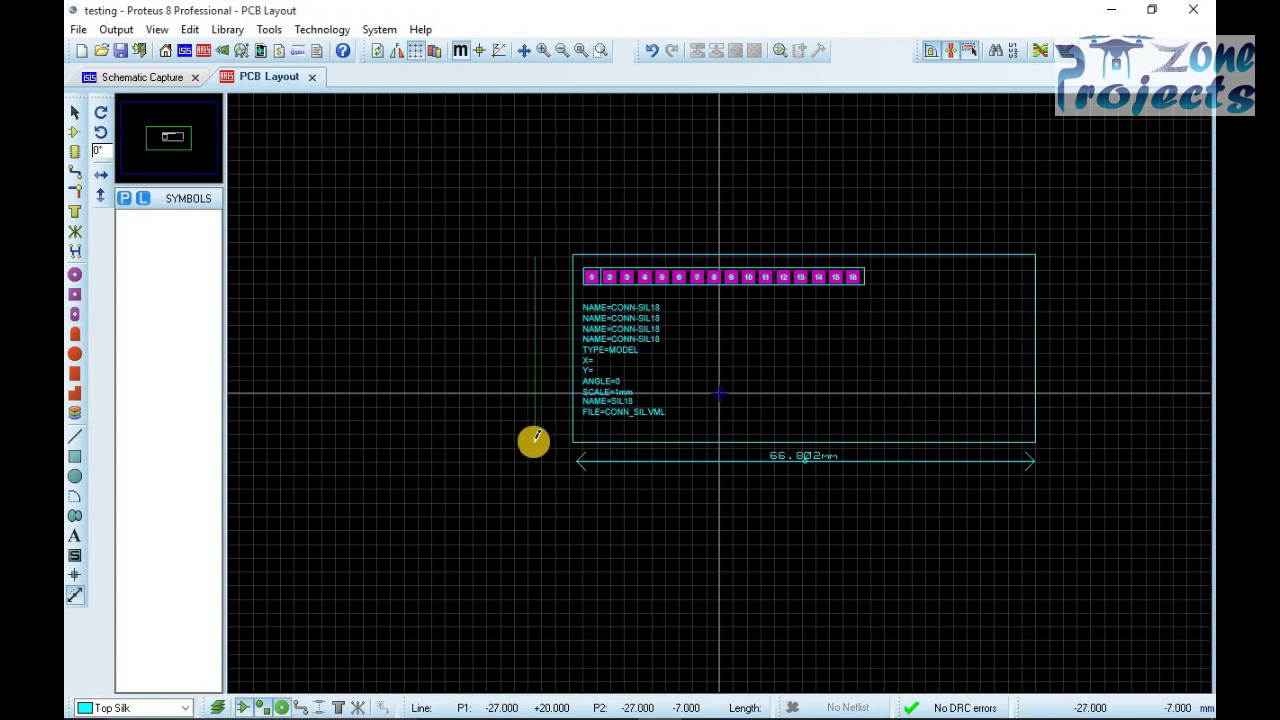
pyautogui.click(533, 441)
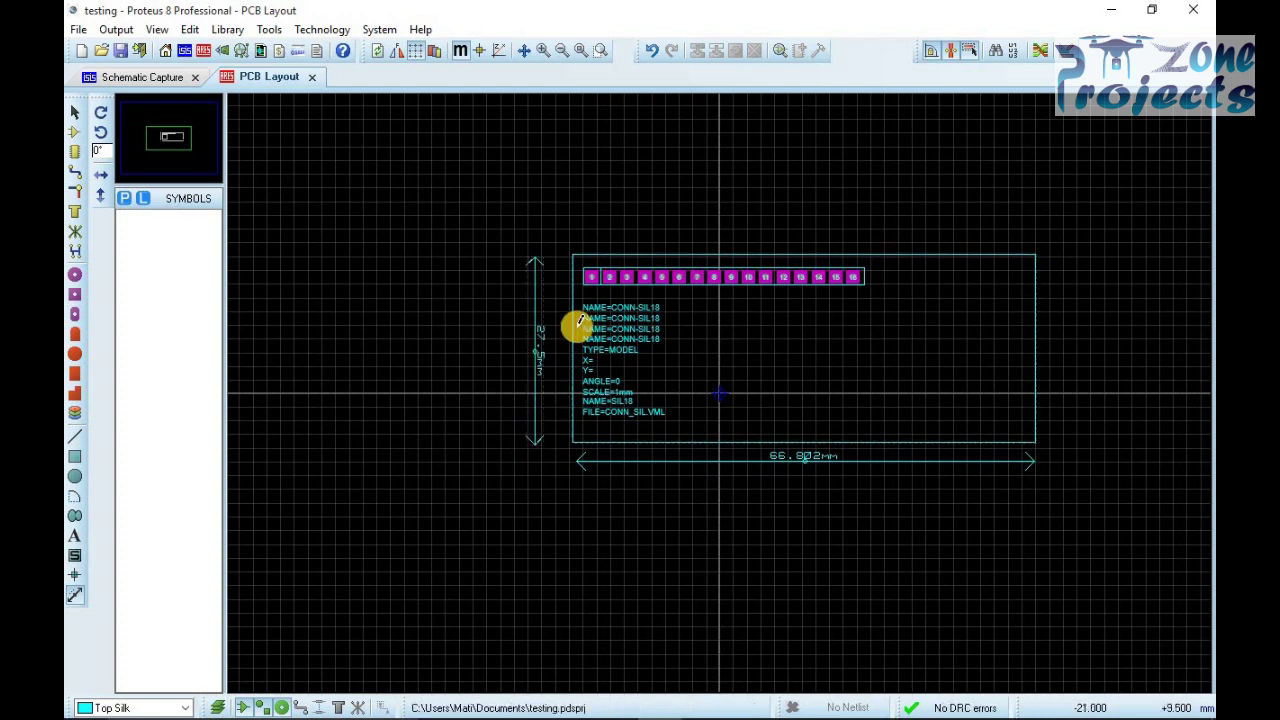
pyautogui.moveTo(657, 700)
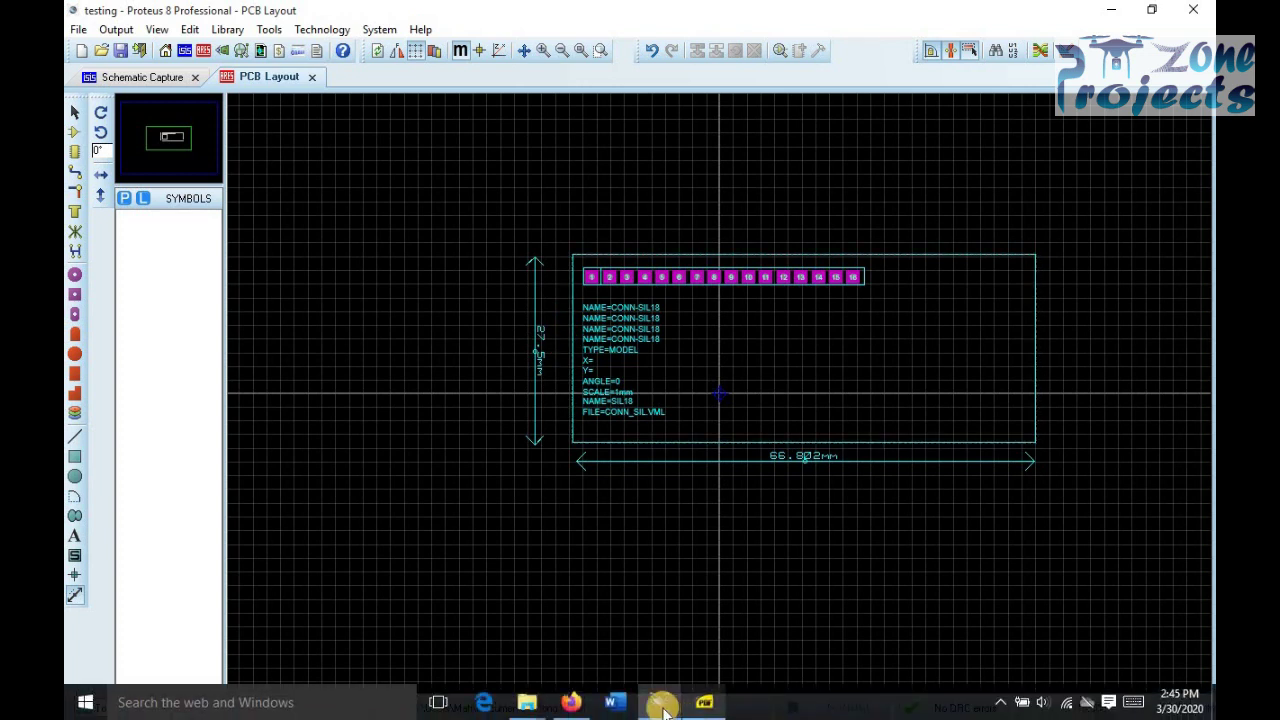
pyautogui.click(585, 705)
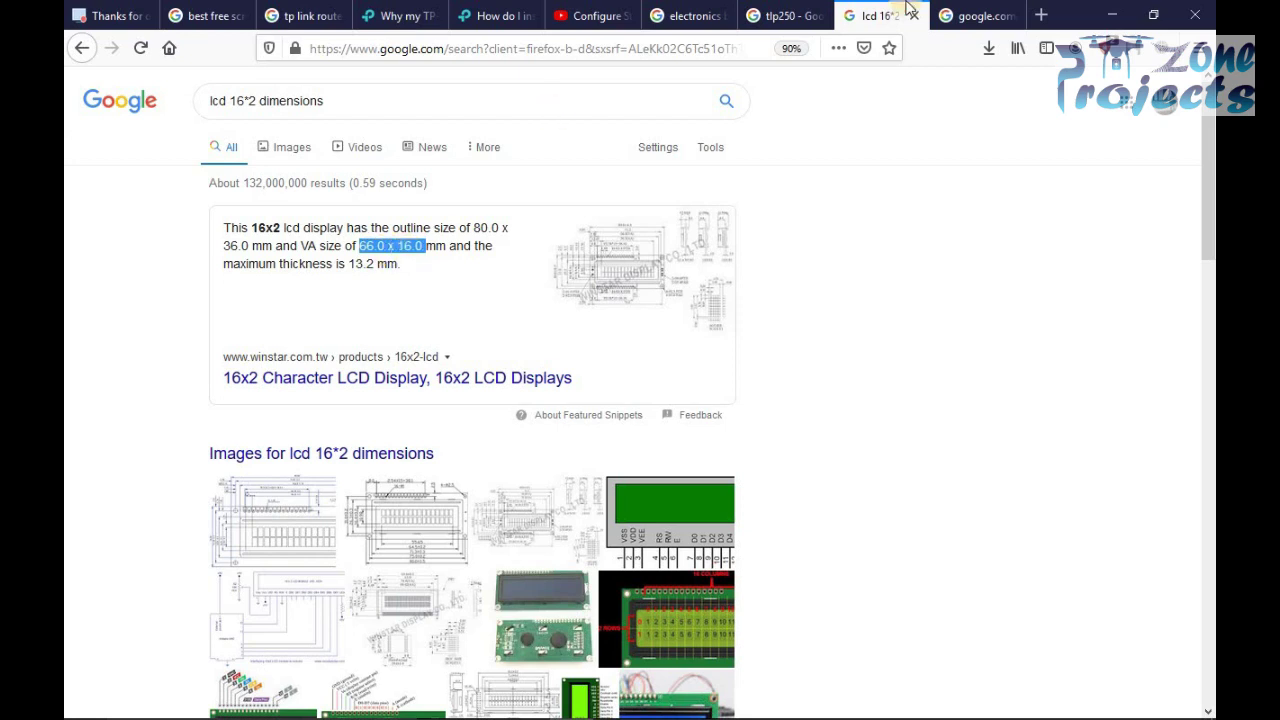
pyautogui.click(1110, 8)
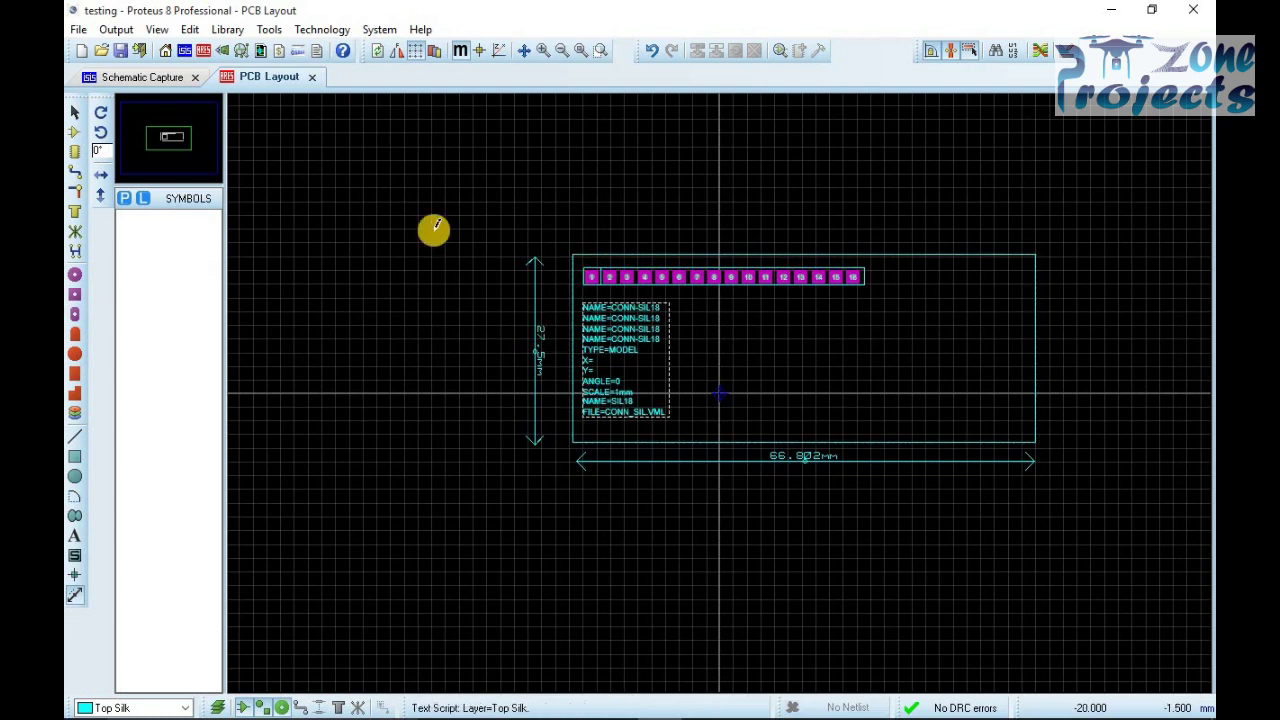
# Box-select the pads, outline and text together and bring up their context menu.
pyautogui.click(75, 113)
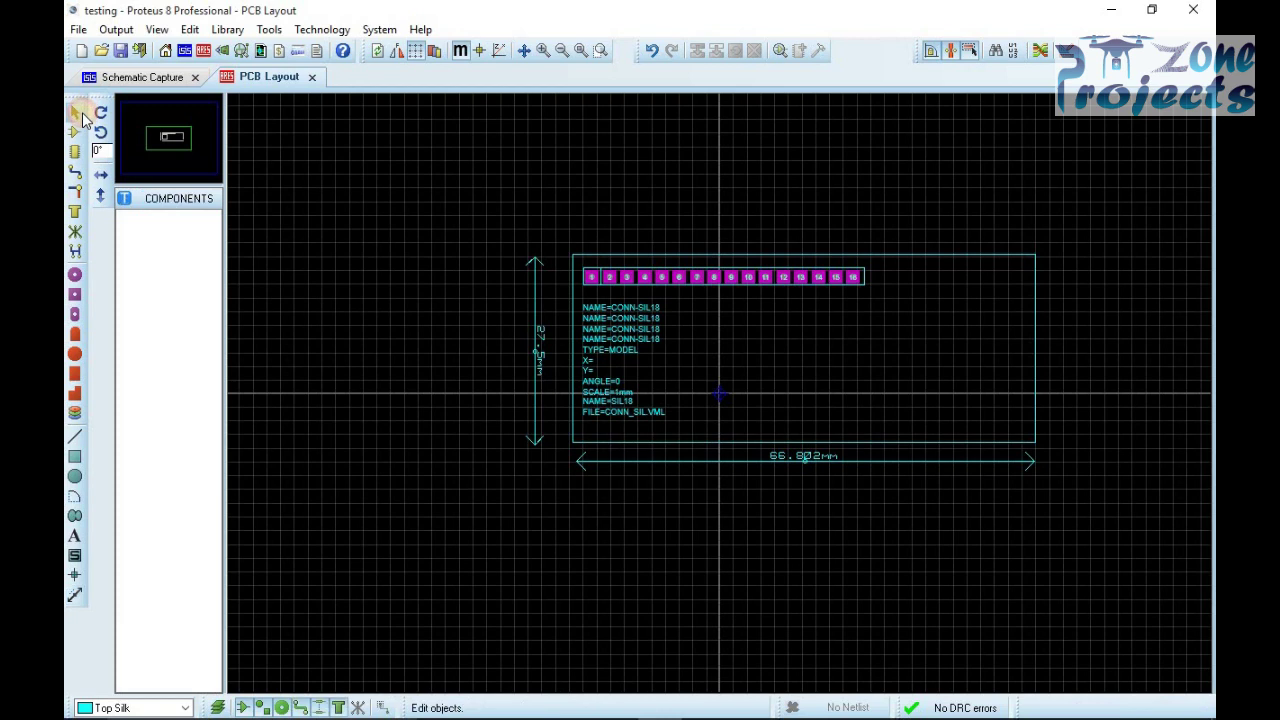
pyautogui.click(818, 277)
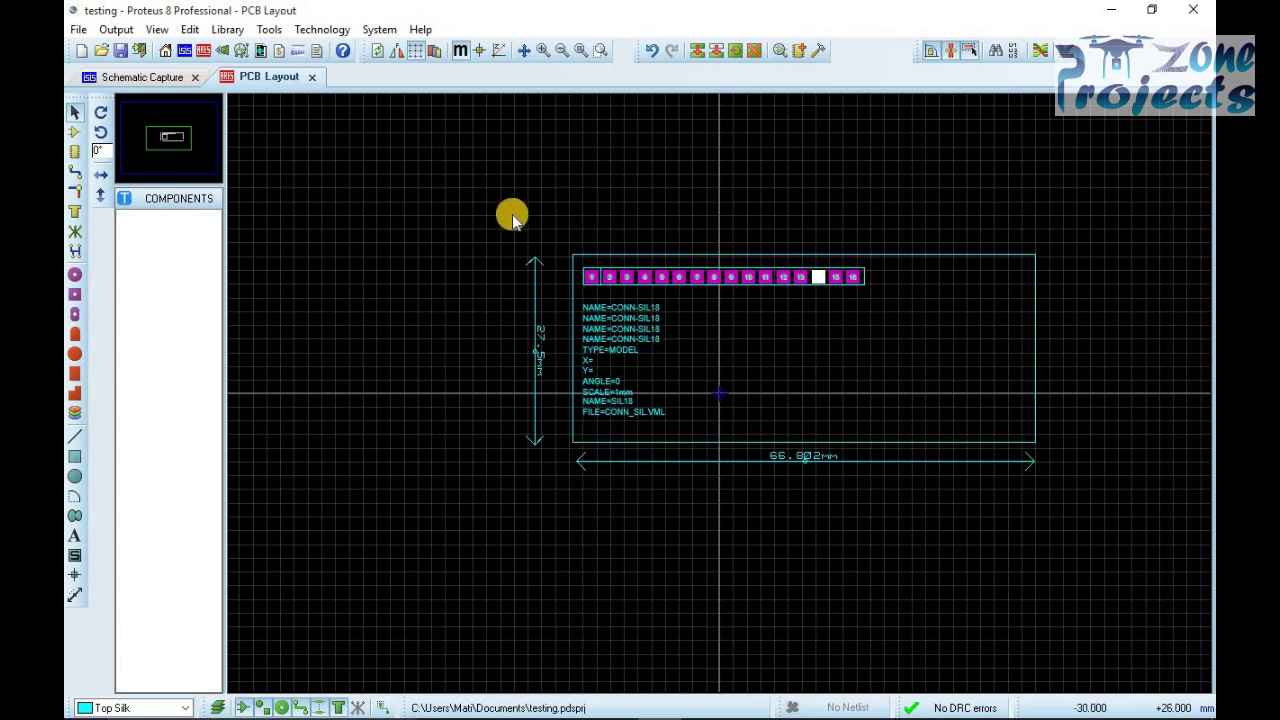
pyautogui.moveTo(514, 216); pyautogui.dragTo(1093, 503)
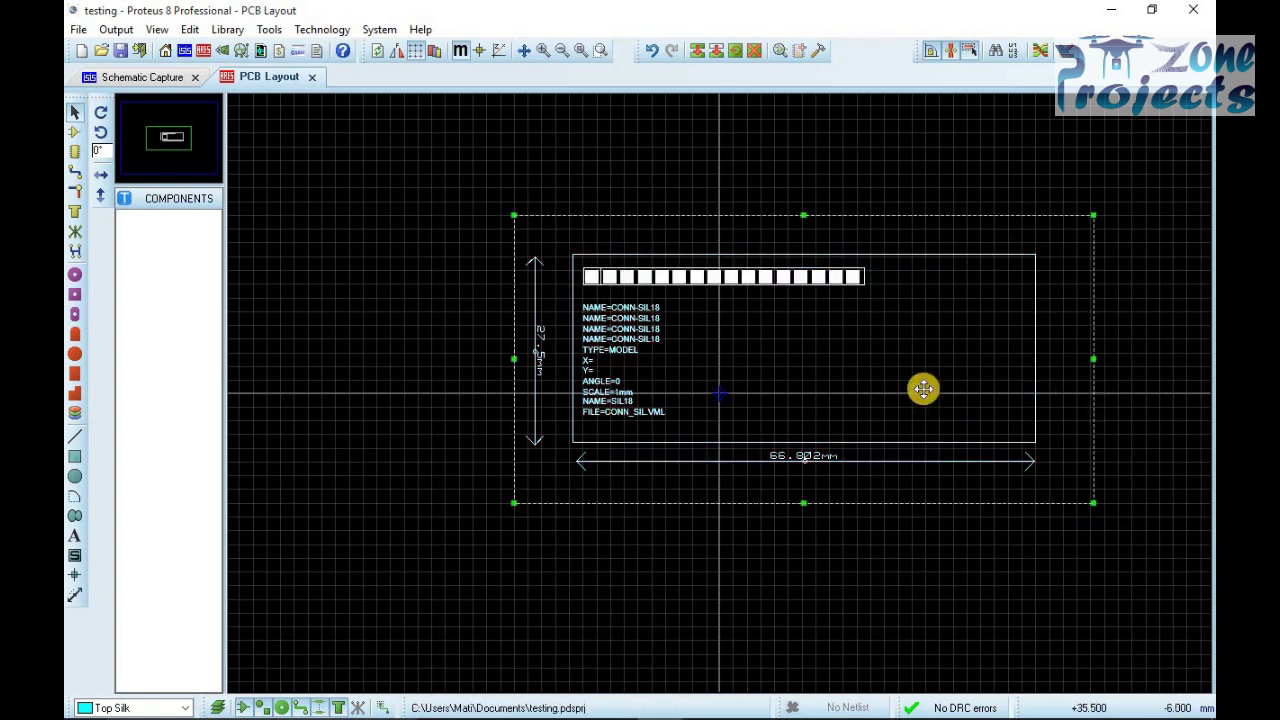
pyautogui.rightClick(923, 389)
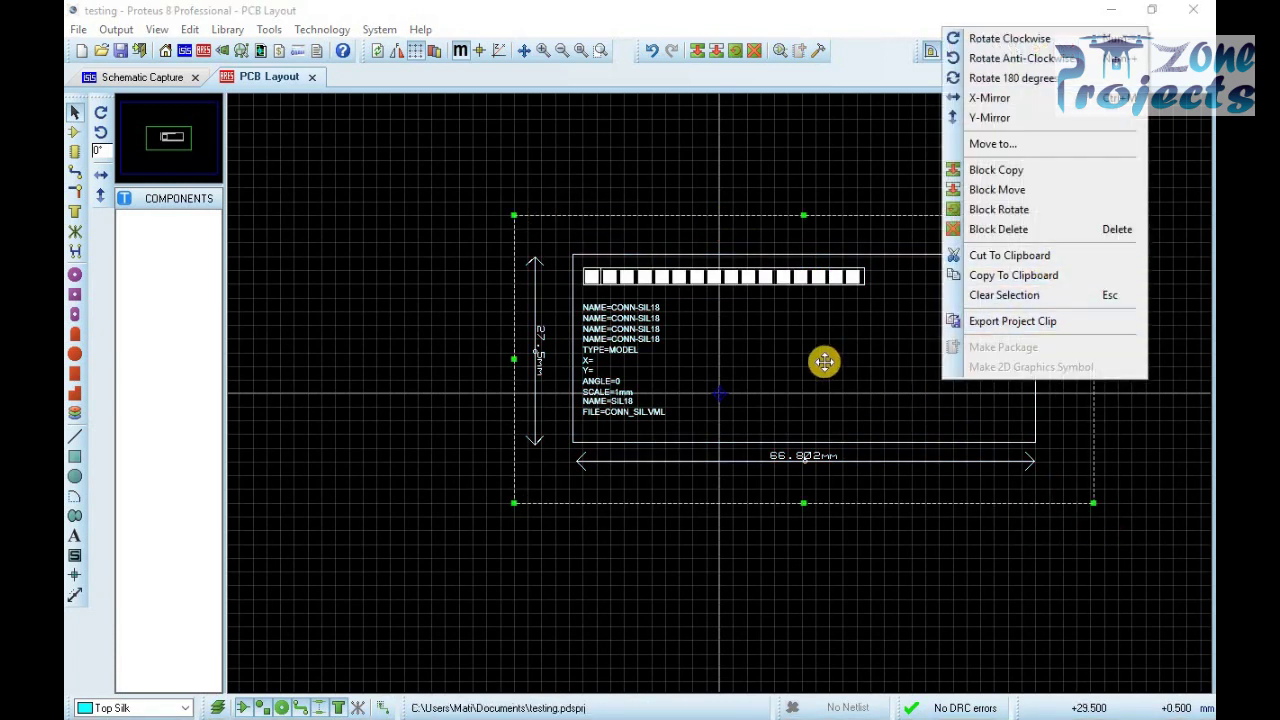
pyautogui.click(420, 271)
pyautogui.moveTo(420, 271); pyautogui.dragTo(1073, 499)
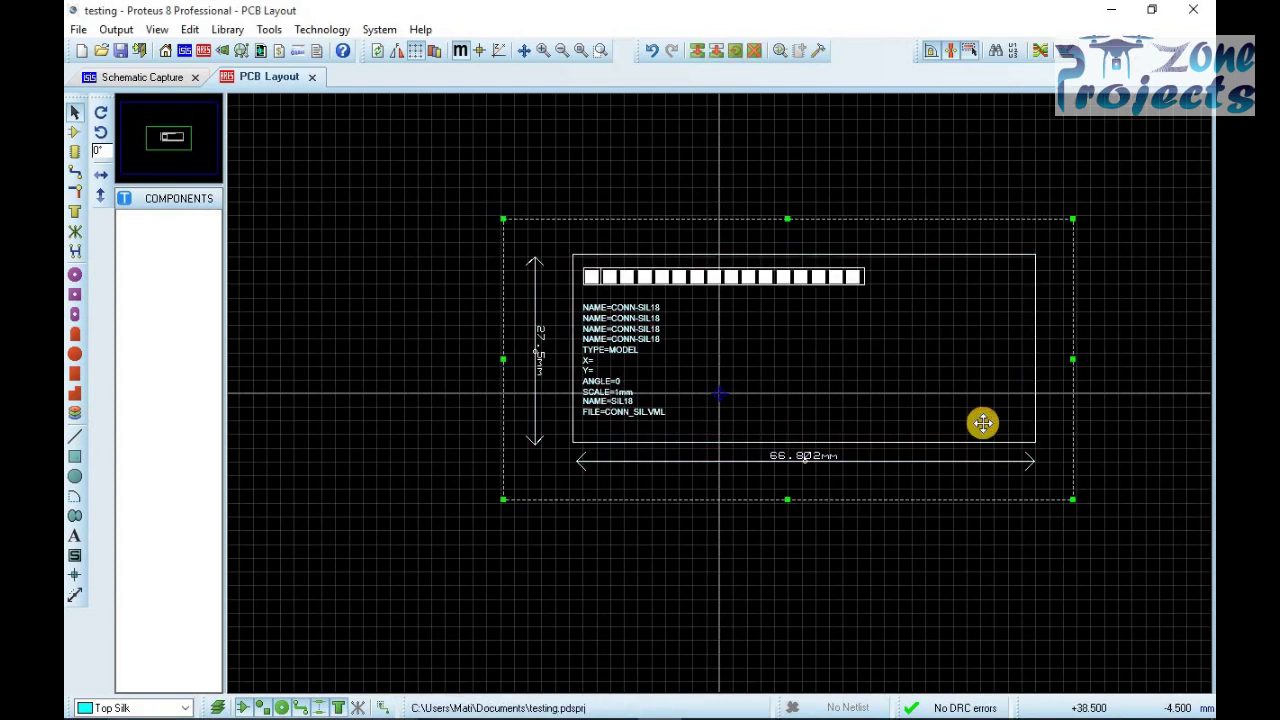
pyautogui.rightClick(983, 423)
pyautogui.click(903, 606)
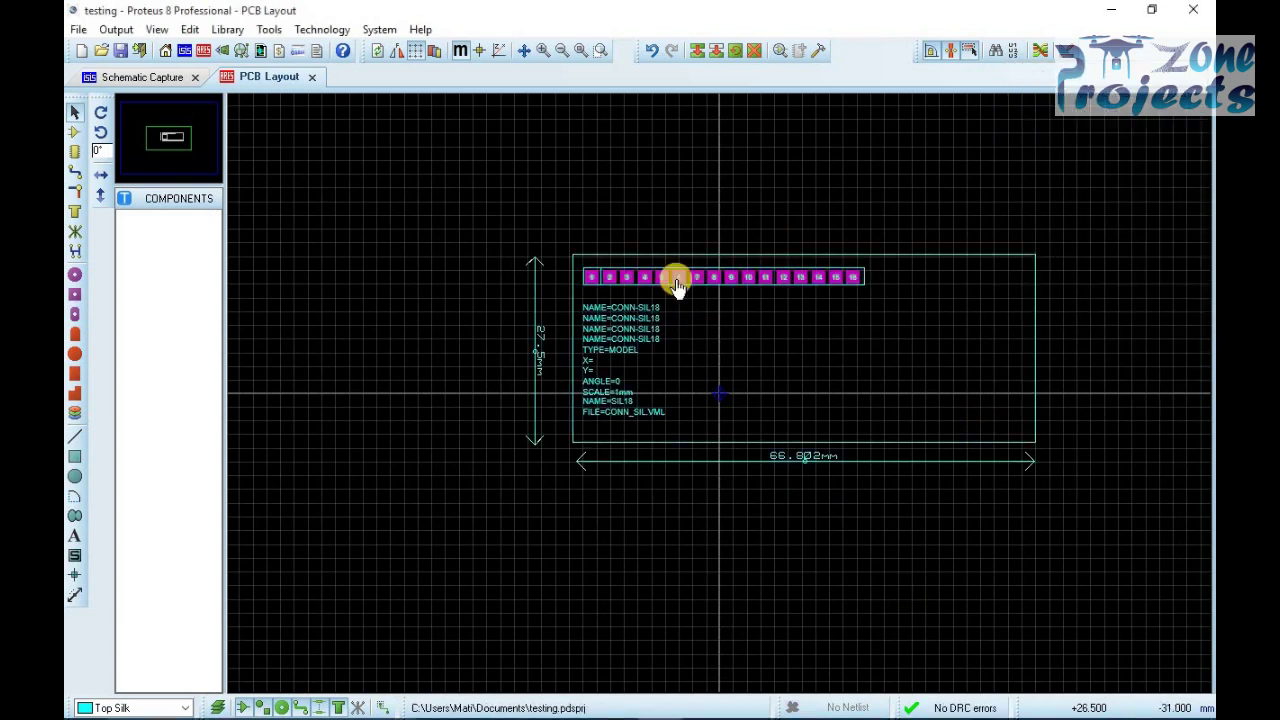
pyautogui.moveTo(563, 248); pyautogui.dragTo(1100, 450)
pyautogui.rightClick(1018, 405)
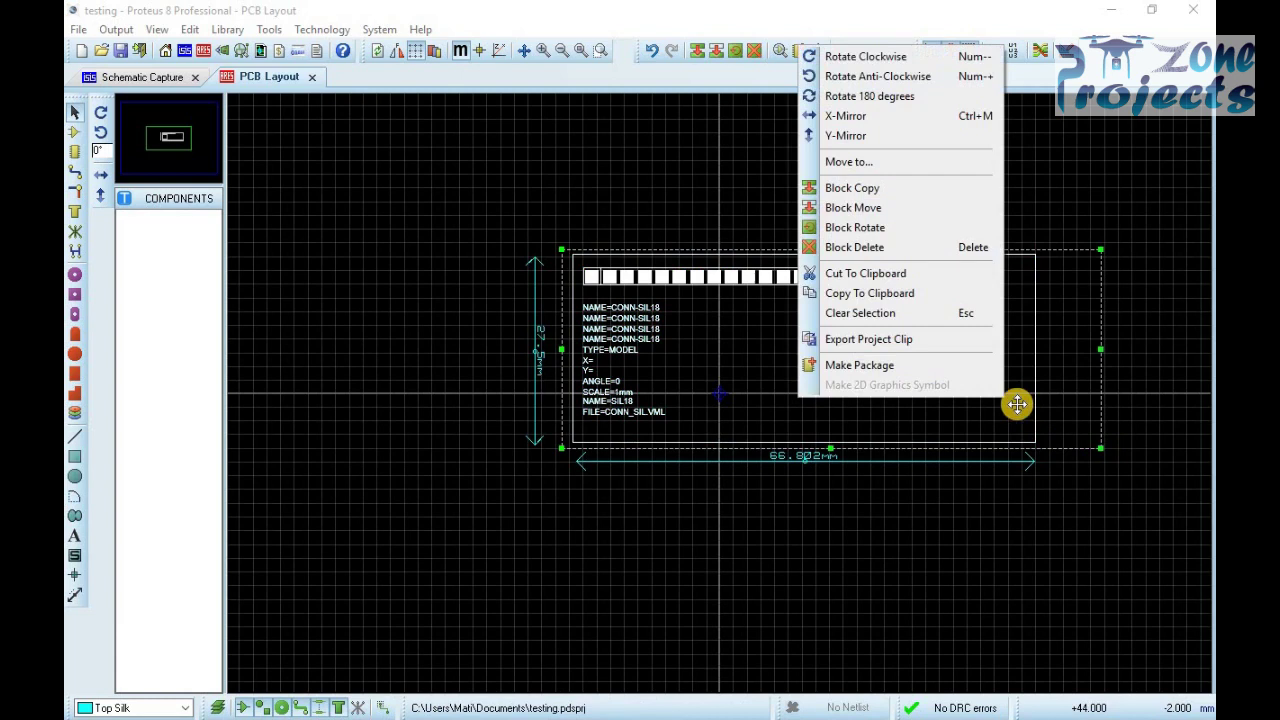
# Start Make Package and add a new MY_PACKAGES category, keeping sub-category (None).
pyautogui.click(968, 367)
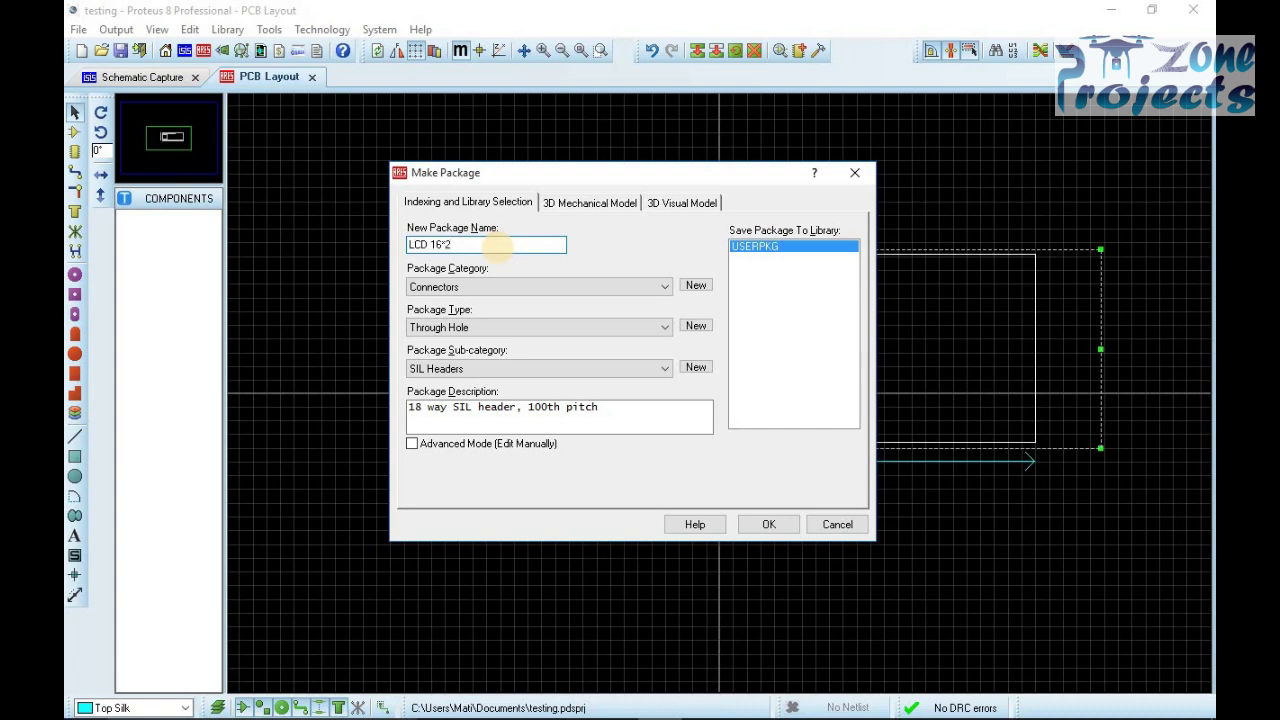
pyautogui.click(666, 288)
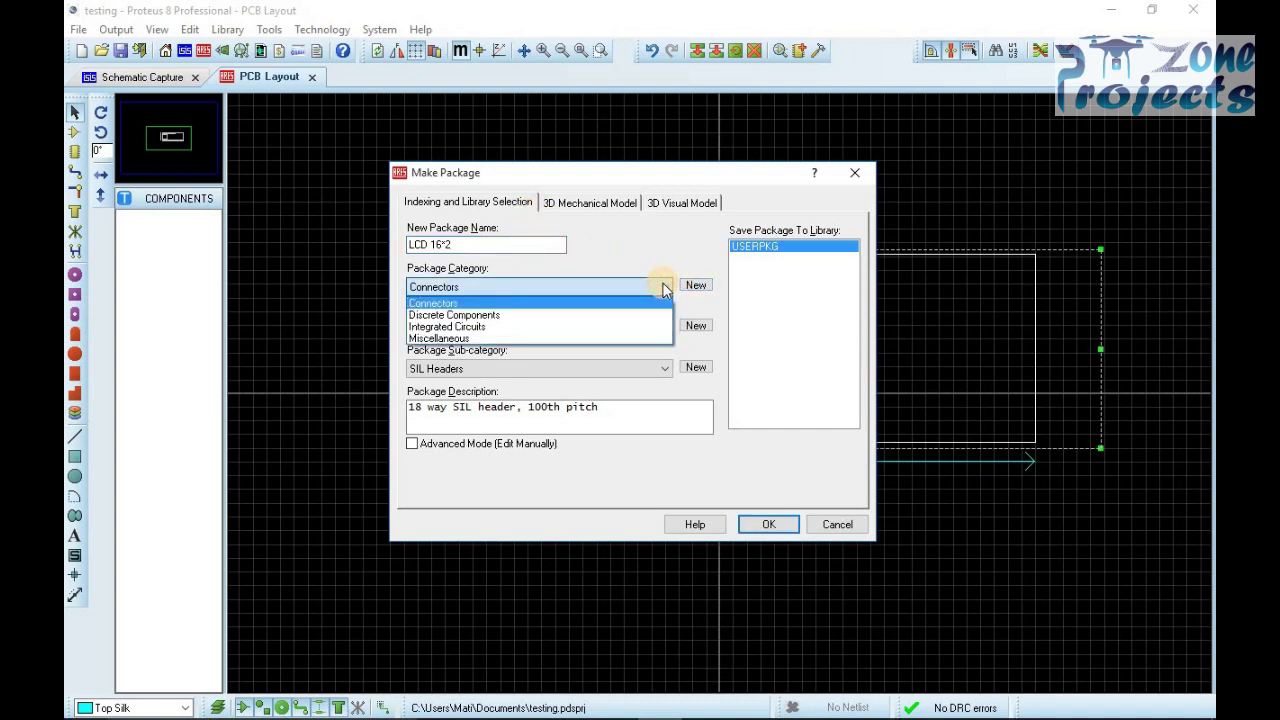
pyautogui.click(694, 286)
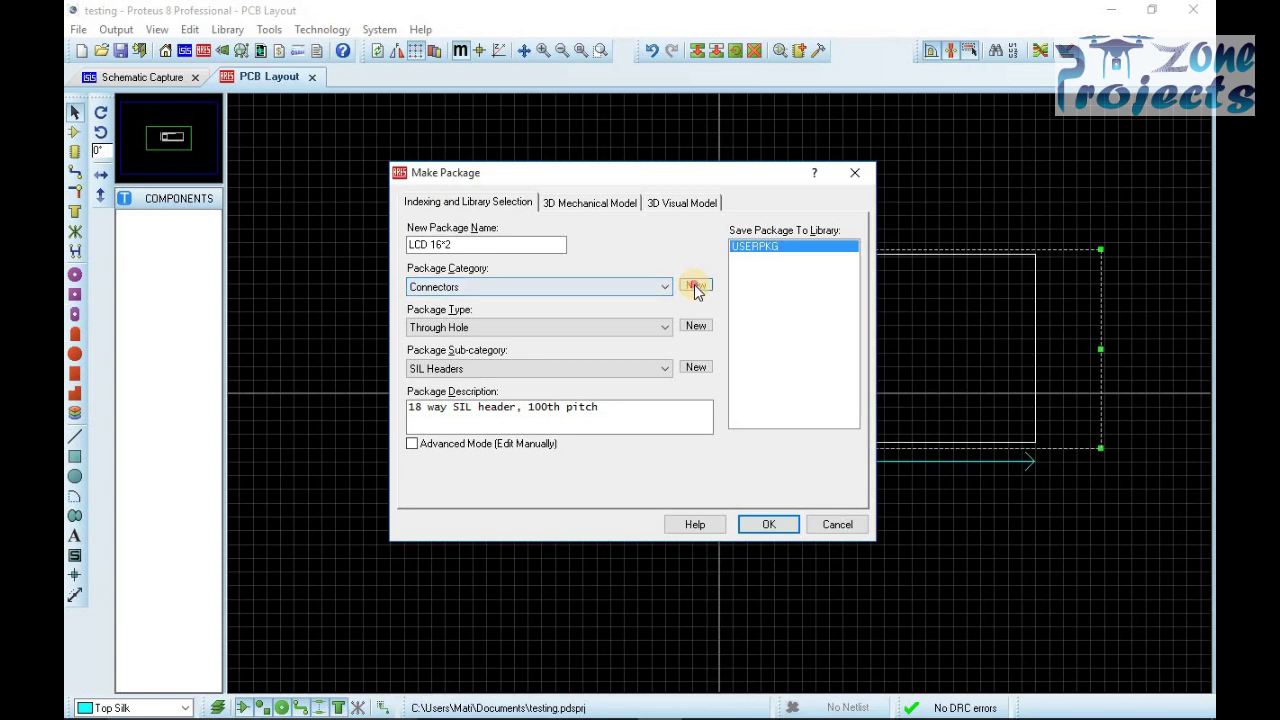
pyautogui.click(695, 286)
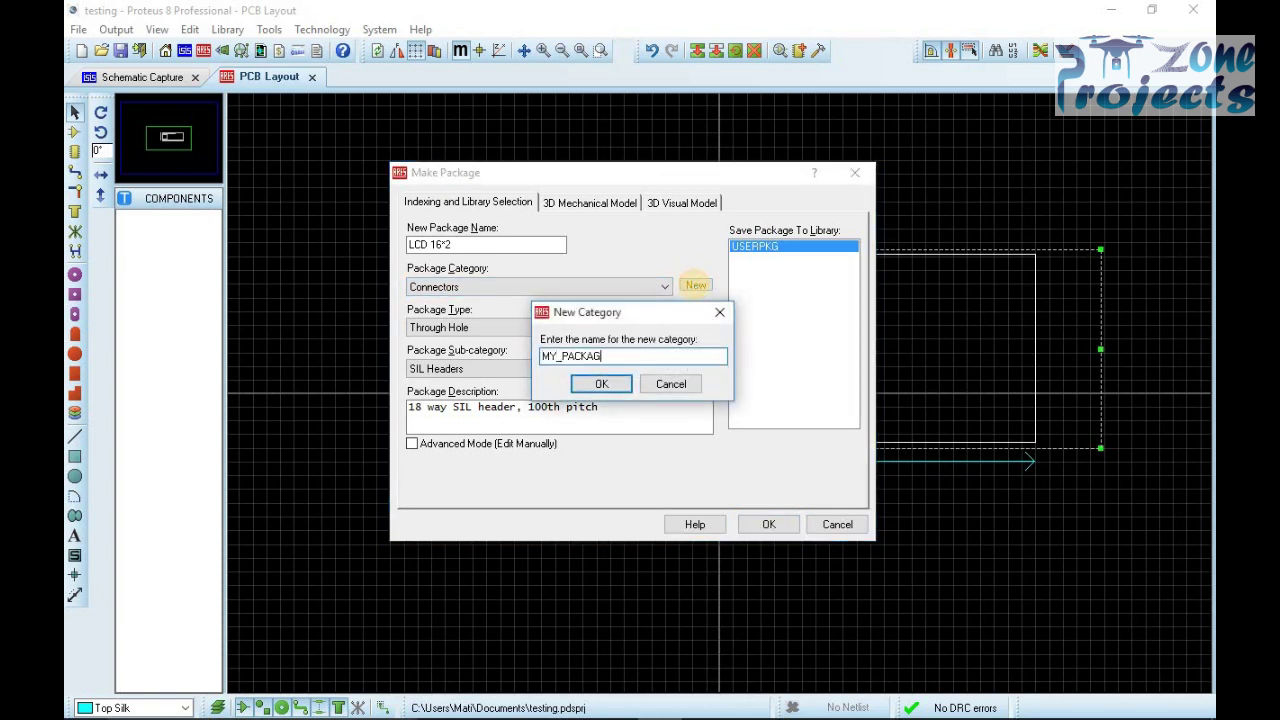
pyautogui.click(601, 383)
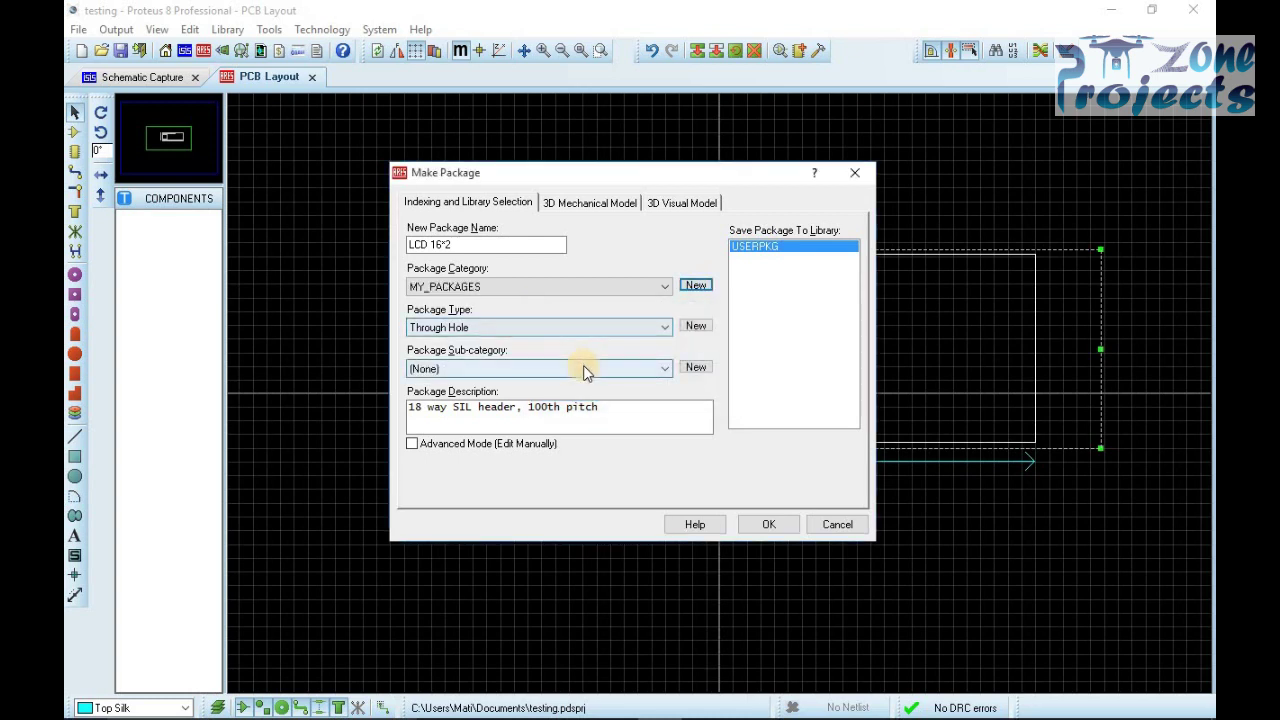
pyautogui.click(583, 368)
pyautogui.click(585, 370)
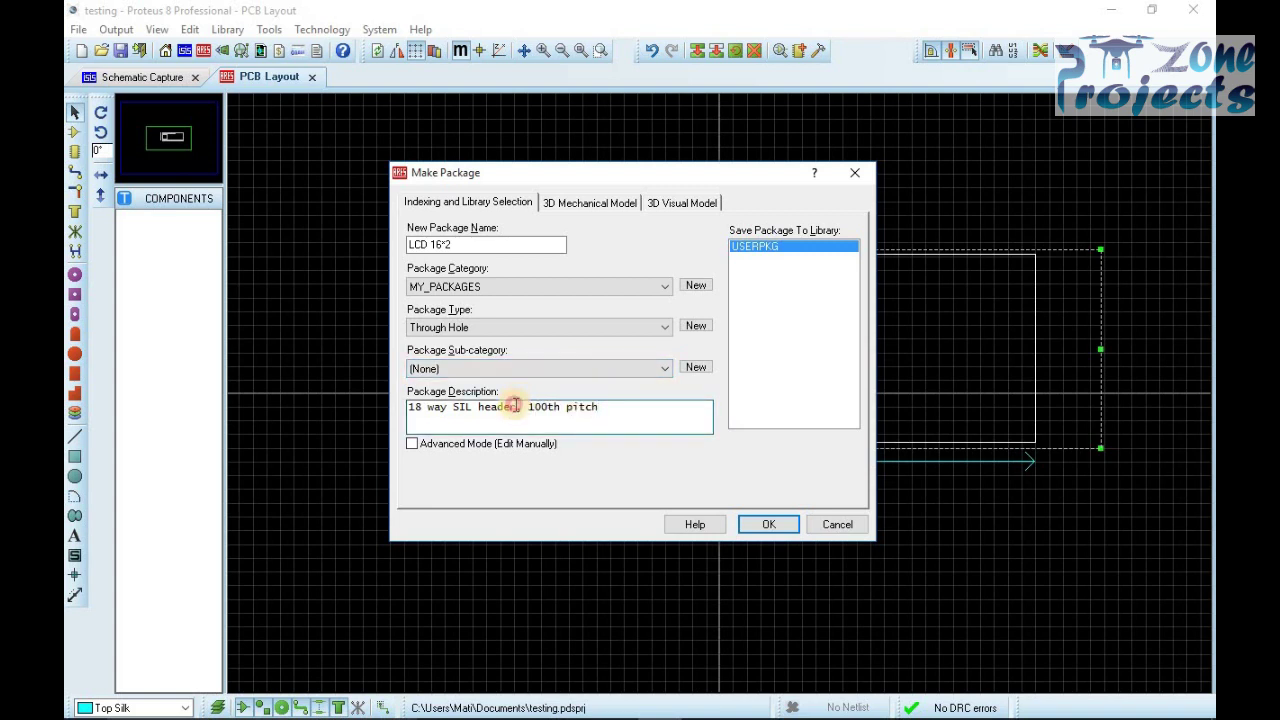
# Change the description to 16 PIN LCD PACKAGE and save LCD 16*2 to the library.
pyautogui.moveTo(514, 405); pyautogui.dragTo(411, 406)
pyautogui.write('1')
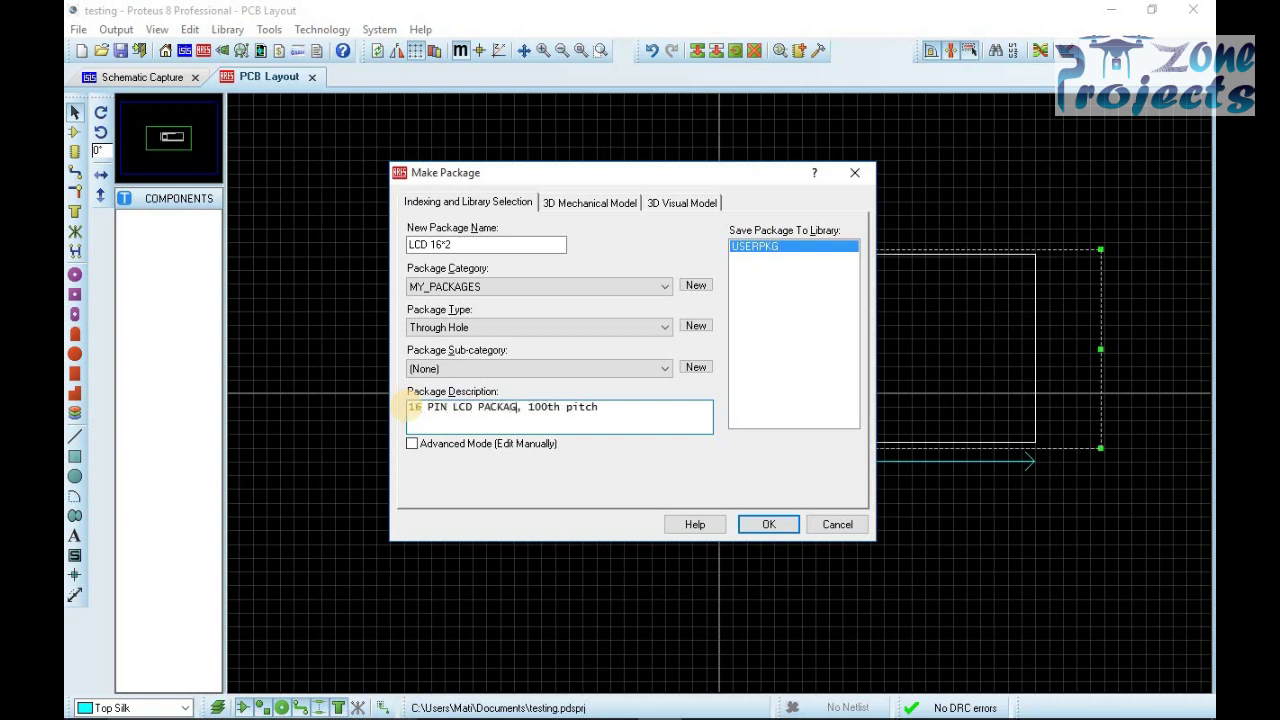
pyautogui.click(767, 524)
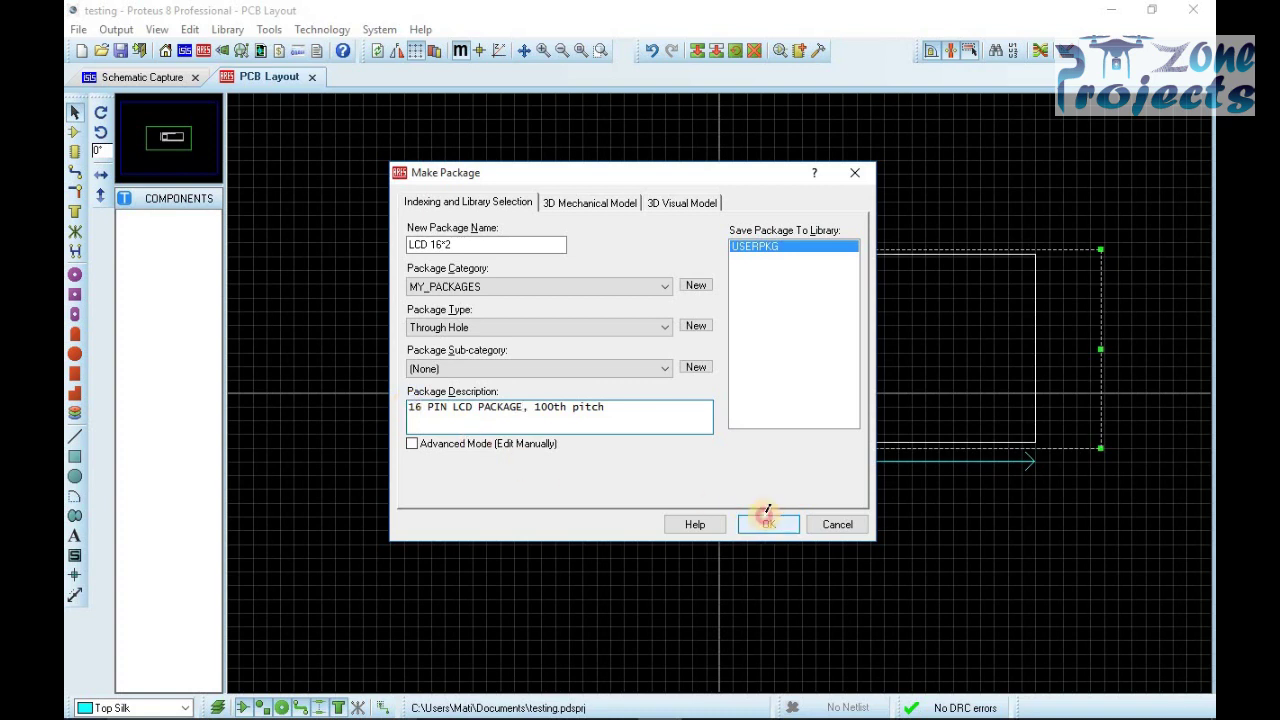
# Deselect the new package and close the PCB layout, returning to the schematic.
pyautogui.click(462, 212)
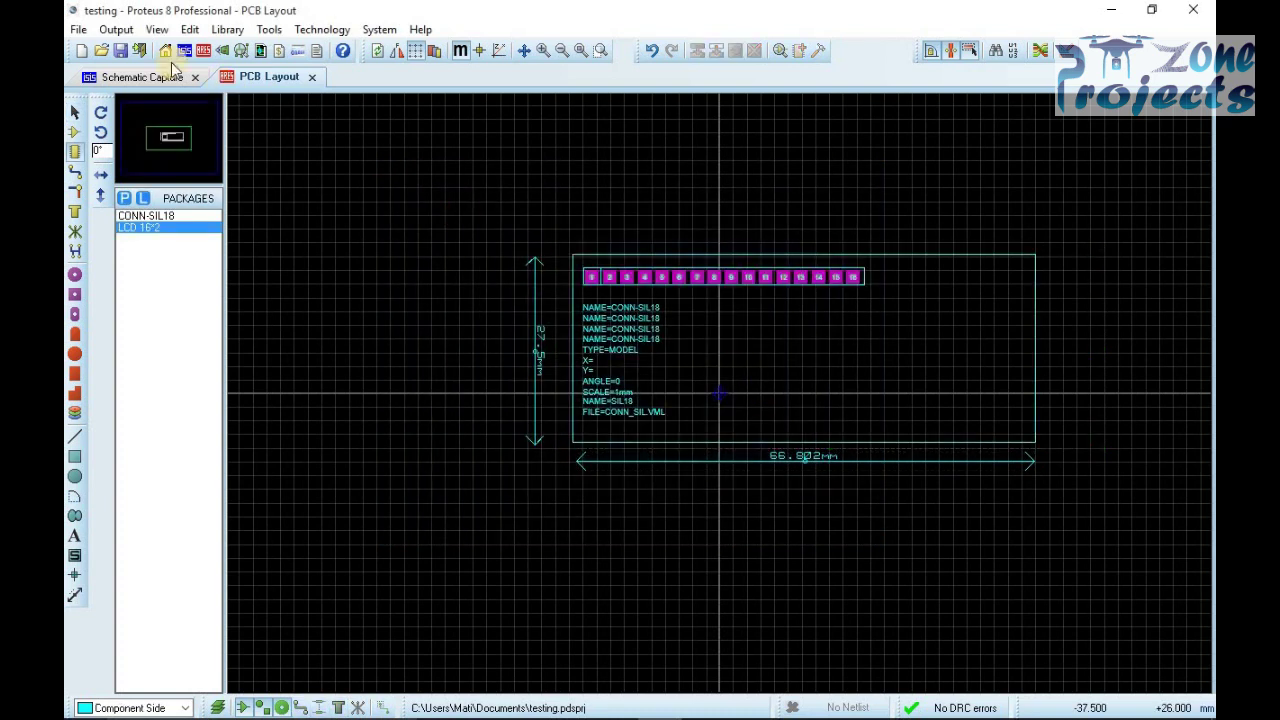
pyautogui.click(177, 78)
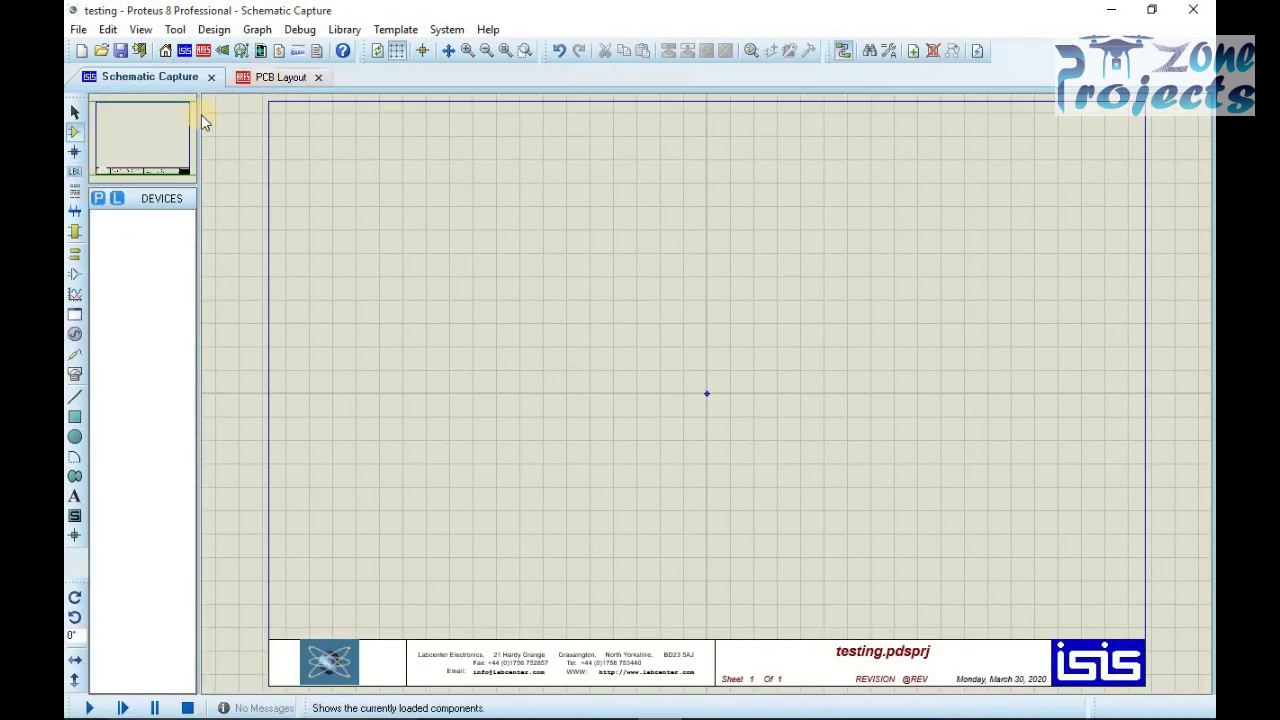
pyautogui.click(294, 81)
pyautogui.click(318, 77)
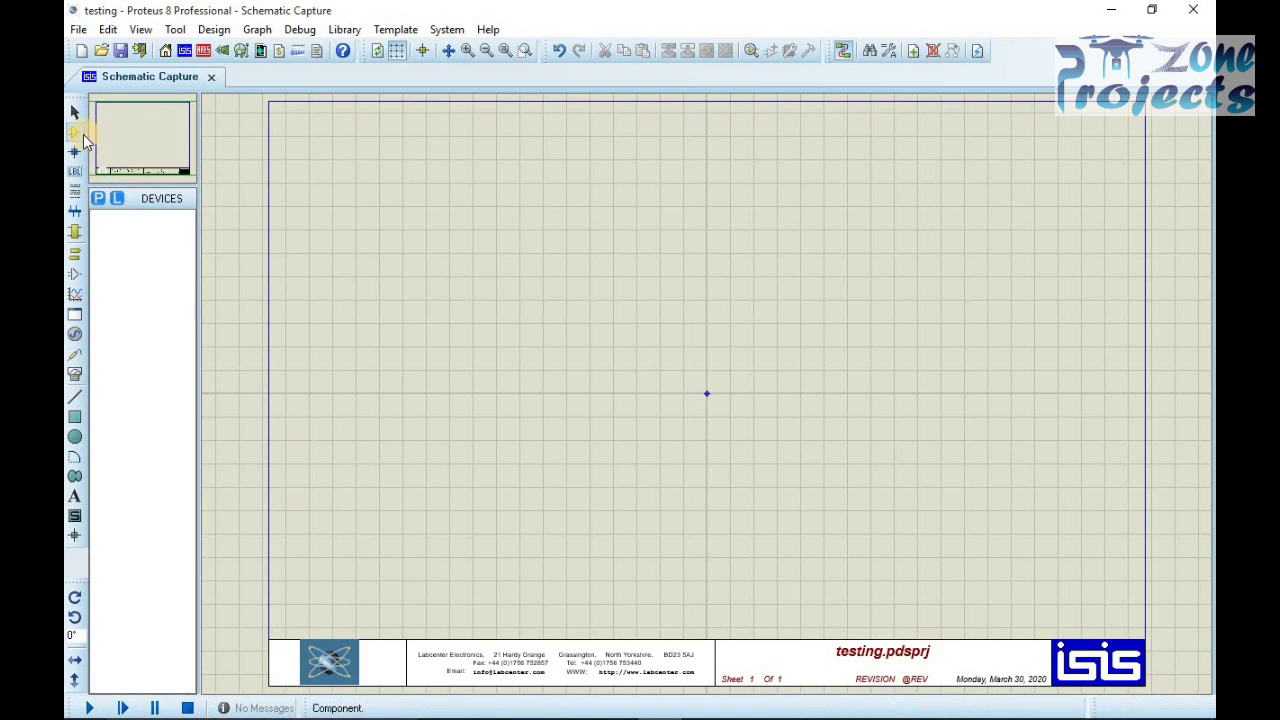
# Find LM016L by searching 'LCD 16' in Pick Devices and place it as LCD1.
pyautogui.click(98, 198)
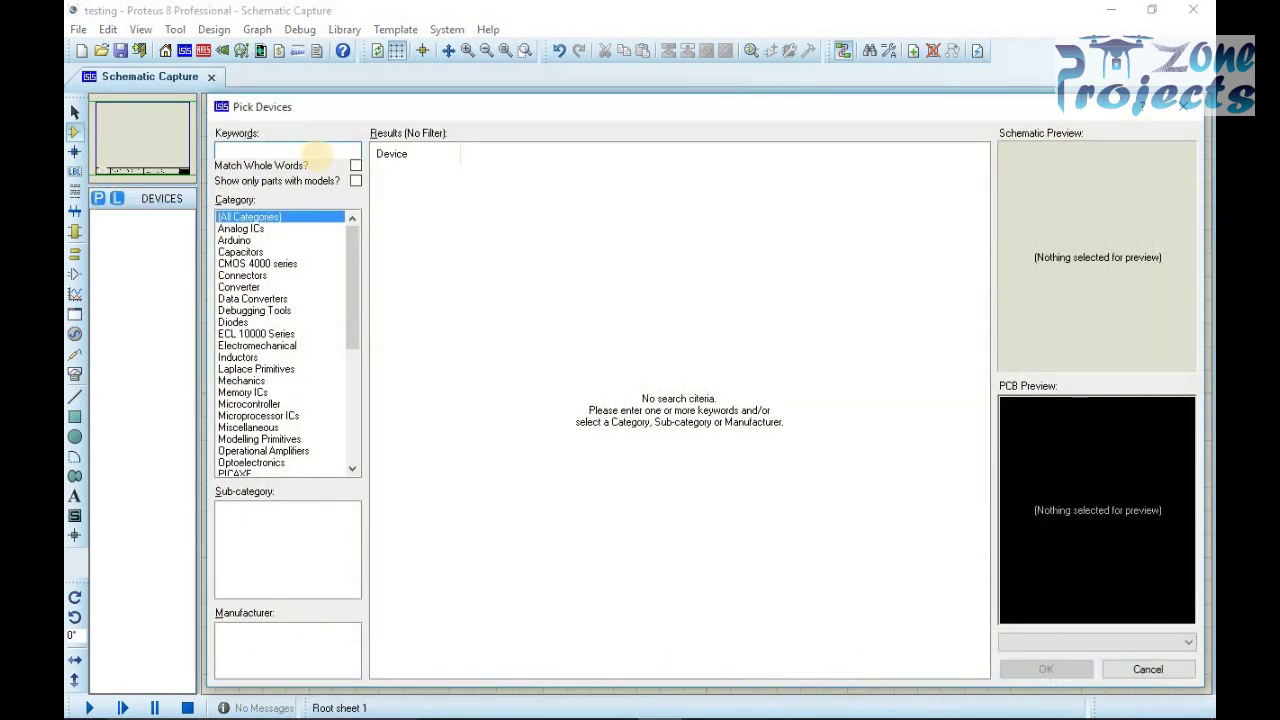
pyautogui.write('LCD ')
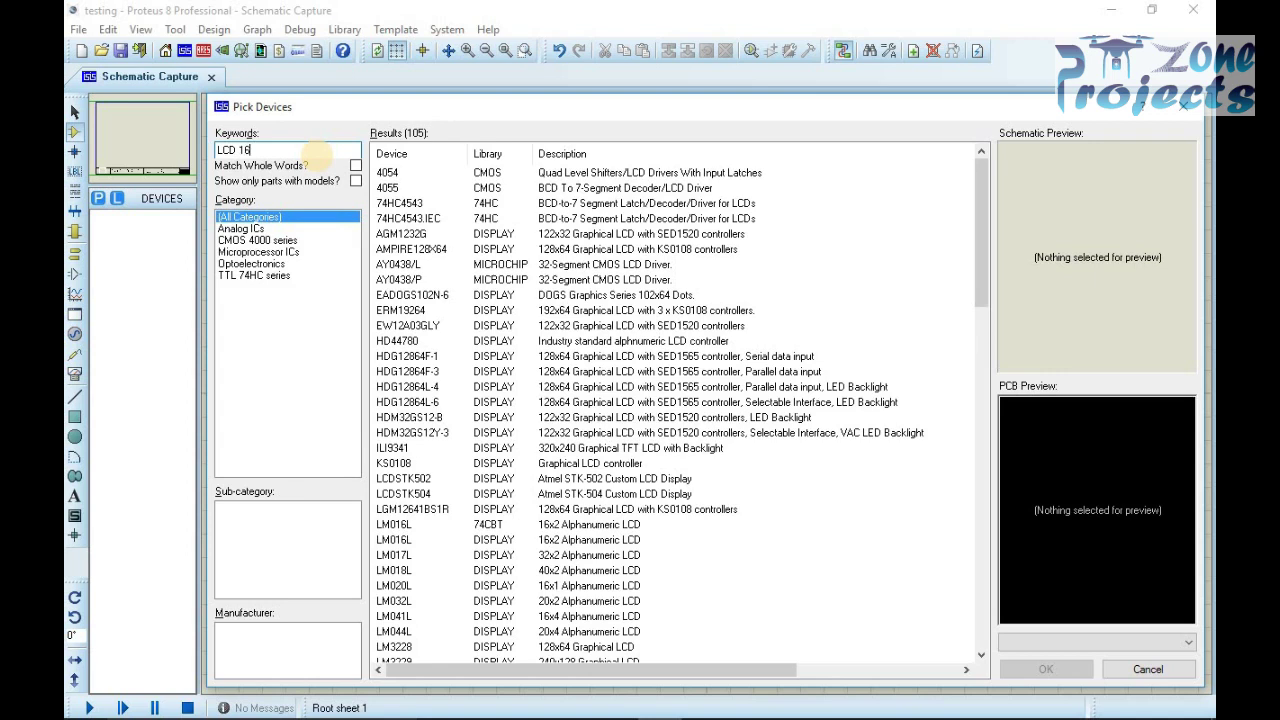
pyautogui.write('16')
pyautogui.click(530, 172)
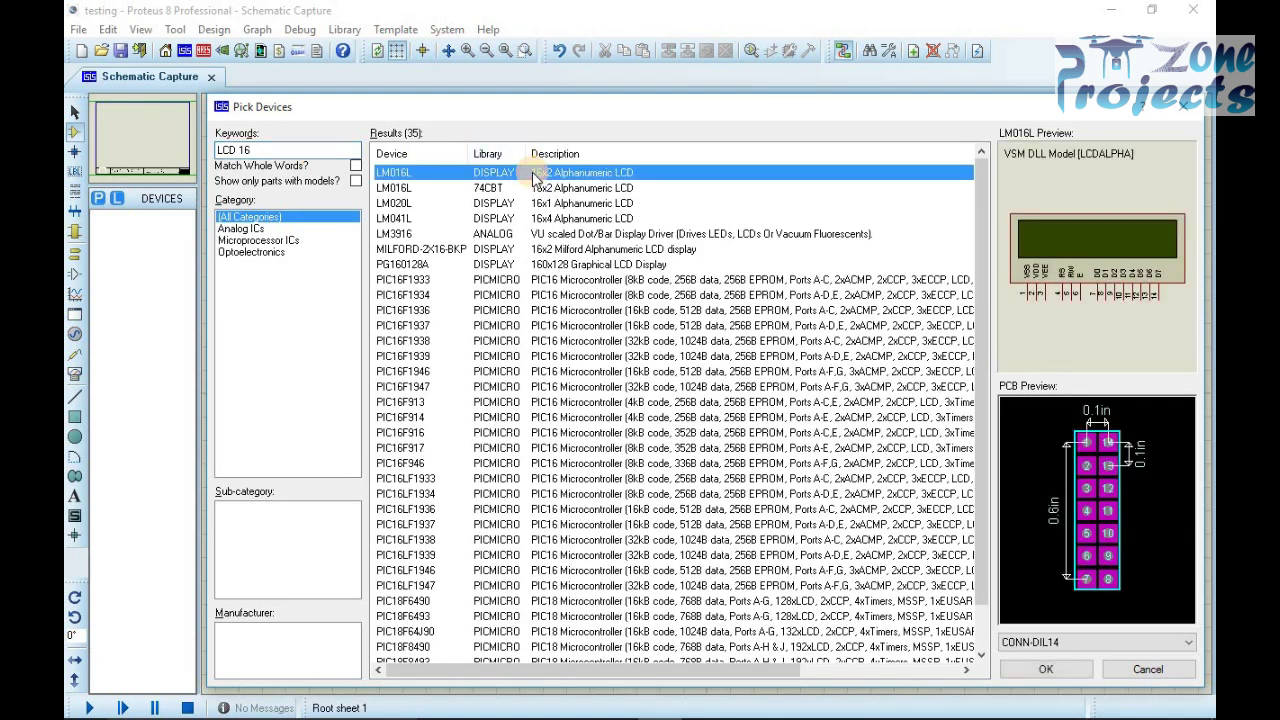
pyautogui.press('Down')
pyautogui.doubleClick(533, 172)
pyautogui.click(606, 200)
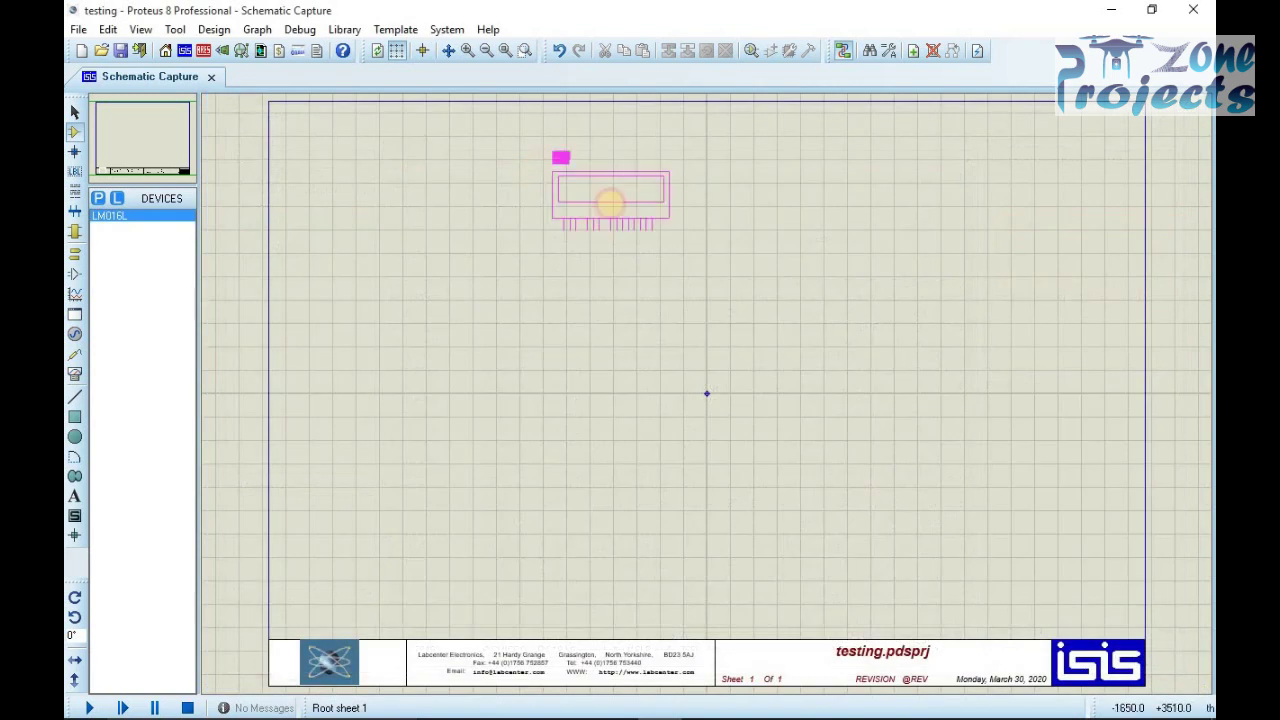
pyautogui.click(609, 246)
# Open the LCD's Packaging Tool, keeping CONN-DIL14 as the current packaging.
pyautogui.rightClick(609, 246)
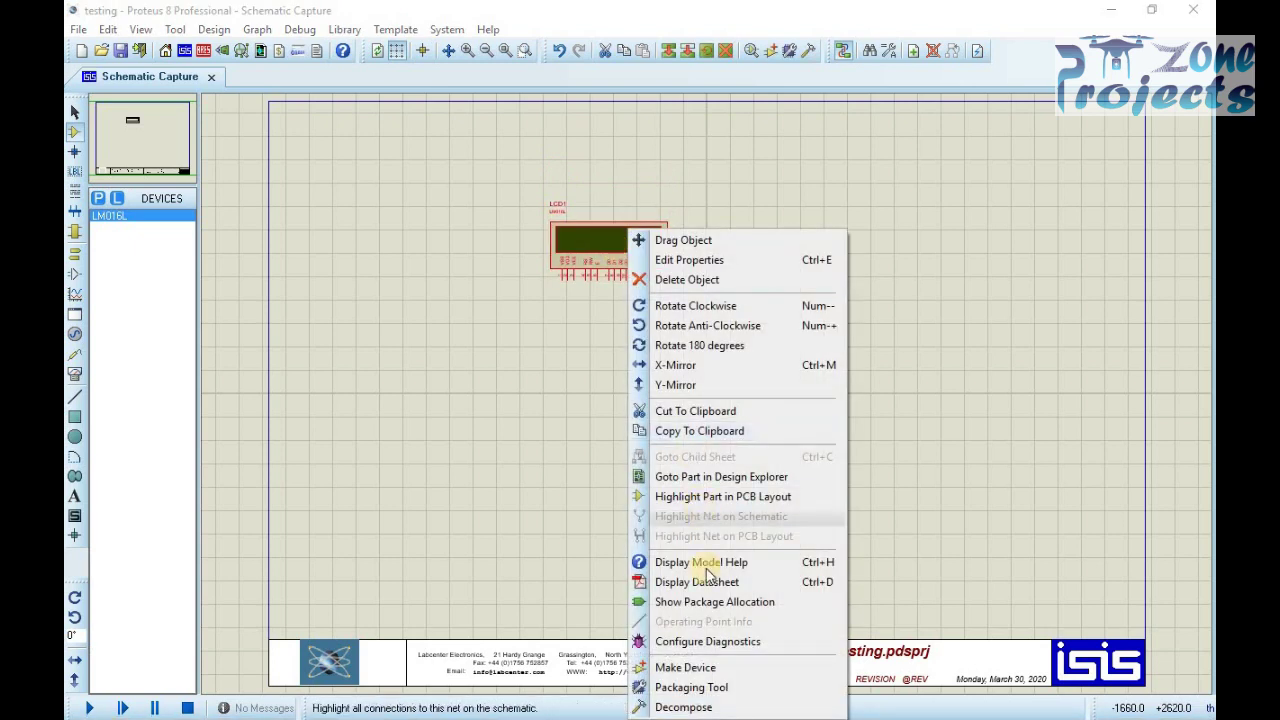
pyautogui.click(738, 687)
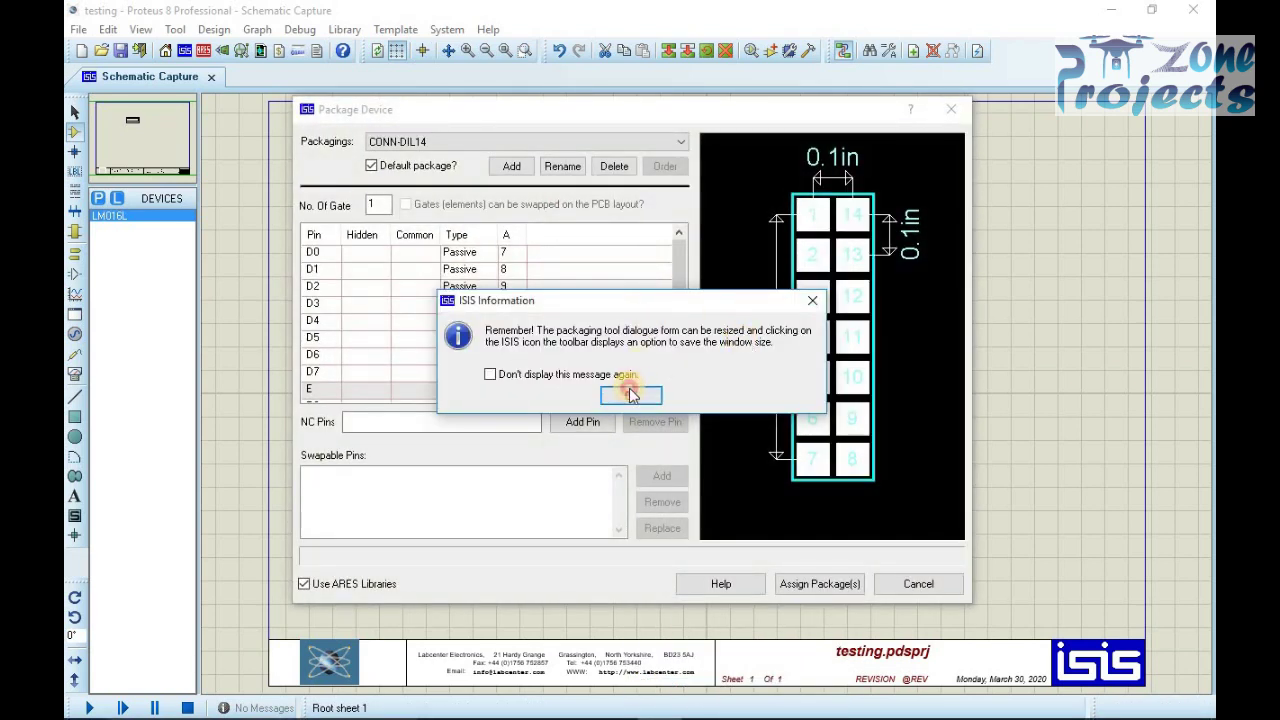
pyautogui.click(631, 394)
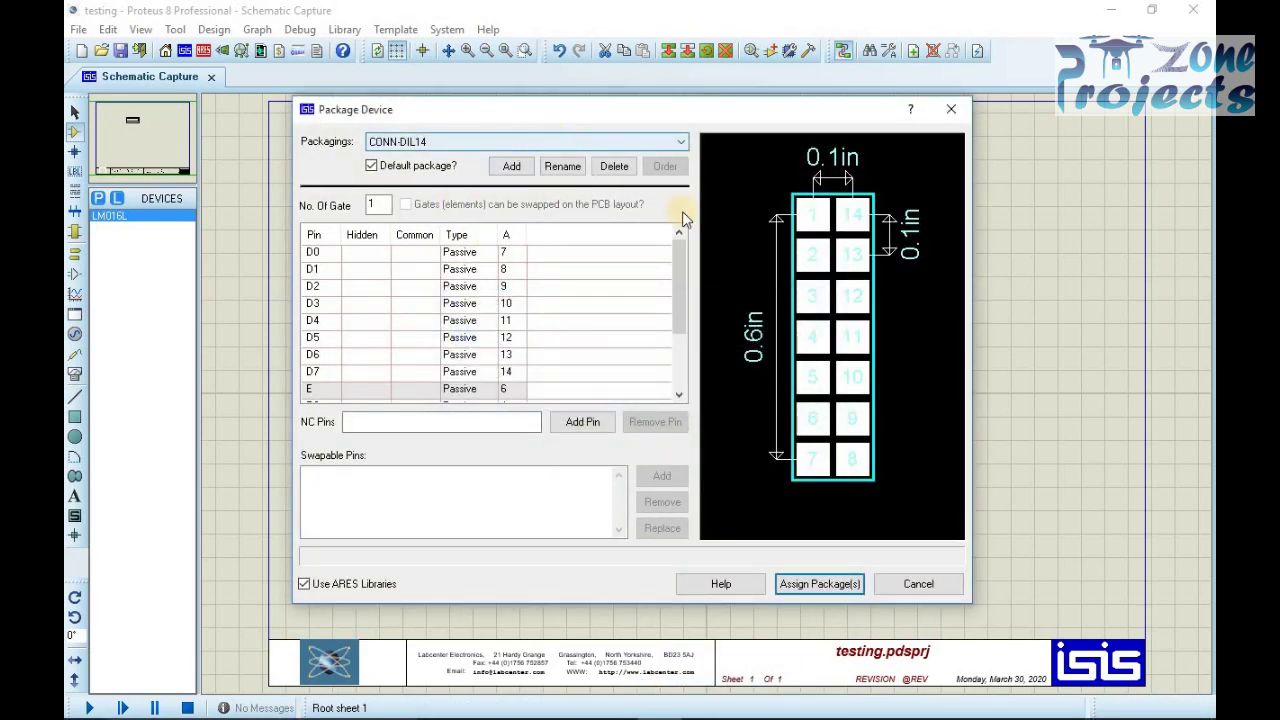
pyautogui.click(586, 141)
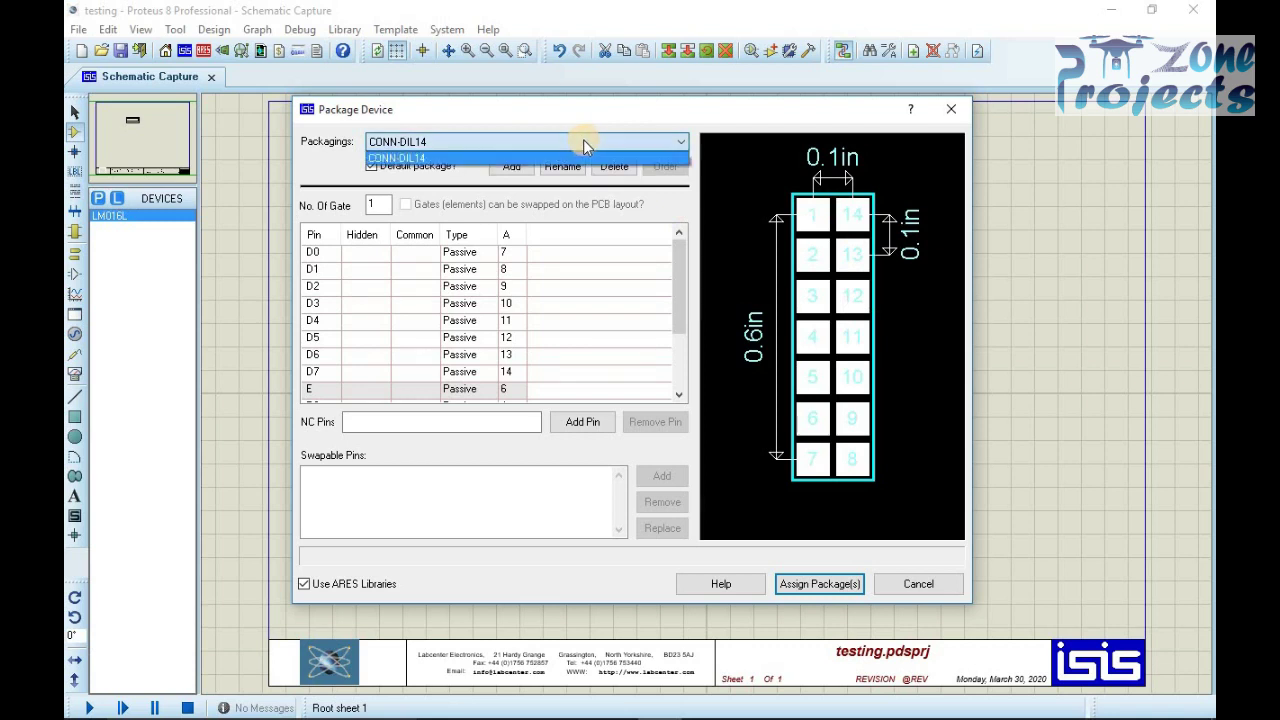
pyautogui.click(596, 142)
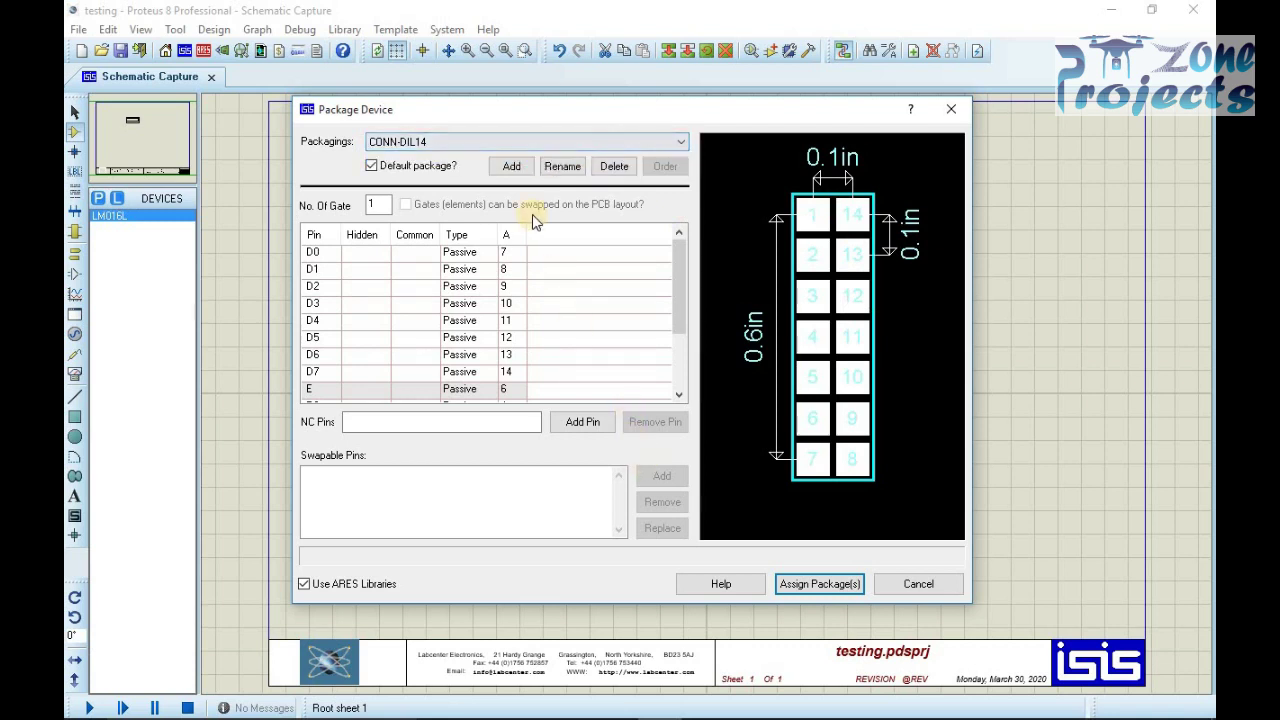
# Add LCD 16*2 from Pick Packages as a new packaging for LM016L.
pyautogui.click(509, 174)
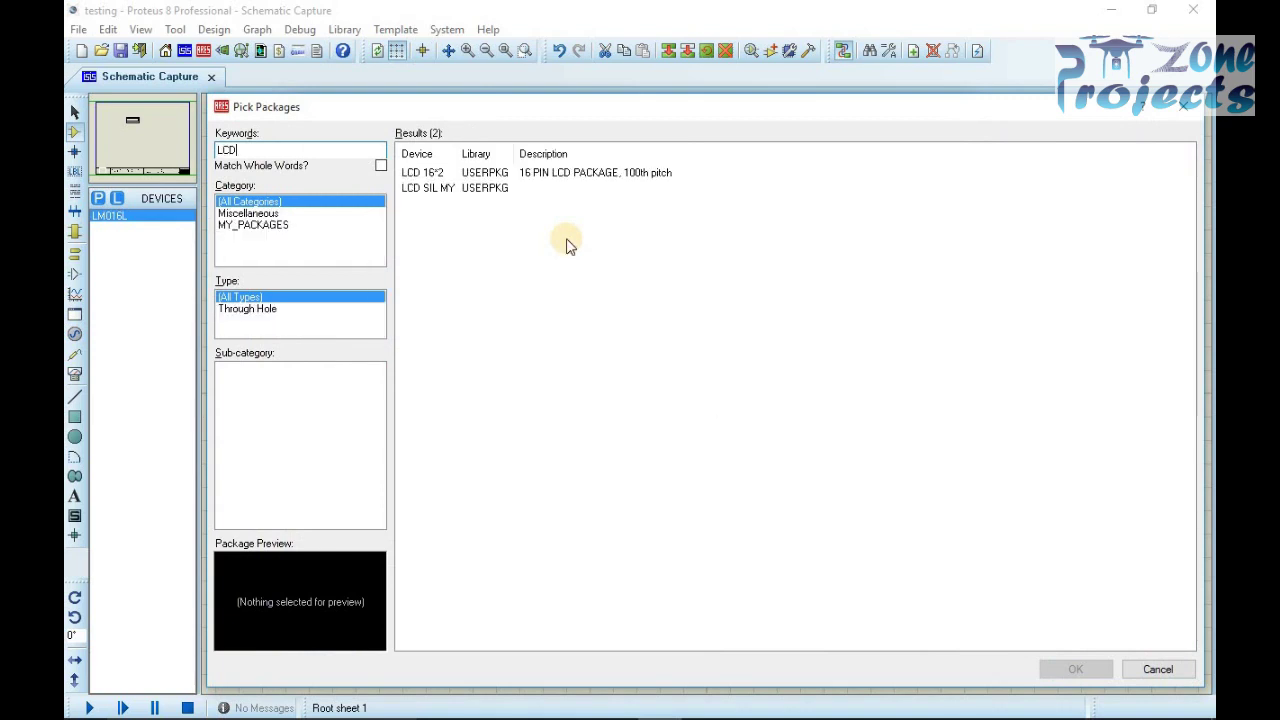
pyautogui.click(537, 175)
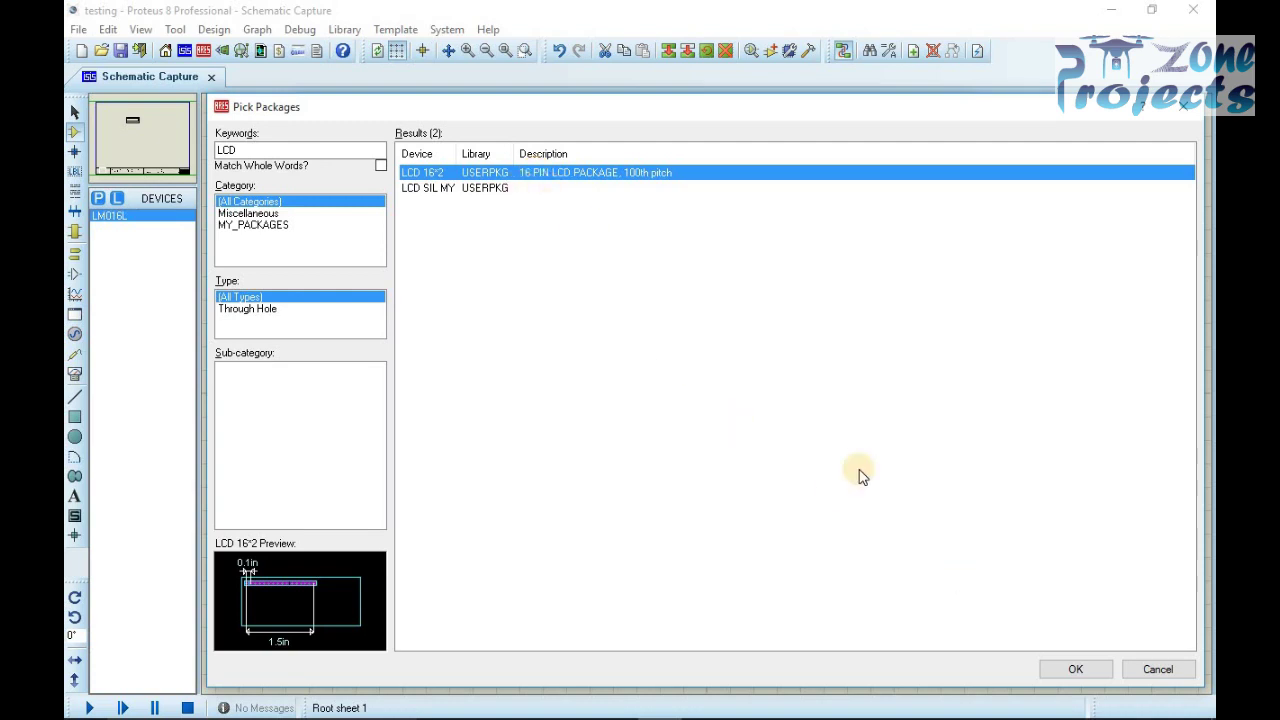
pyautogui.click(485, 188)
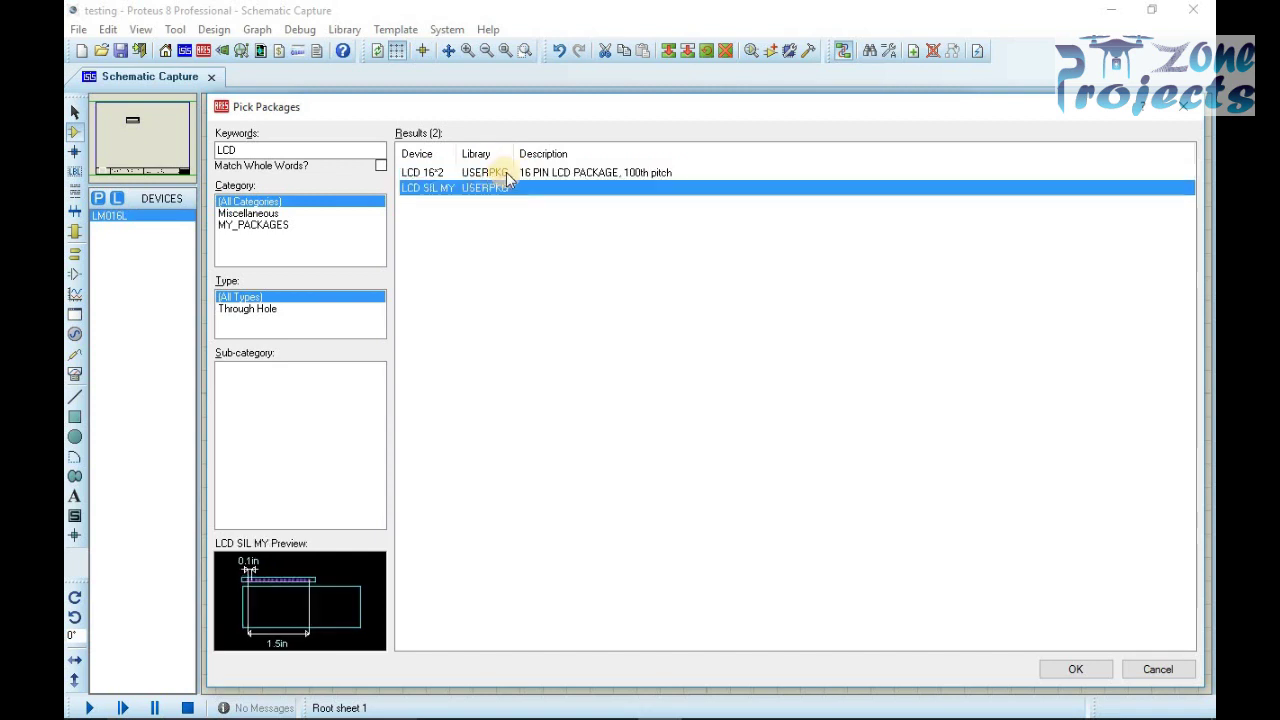
pyautogui.click(498, 173)
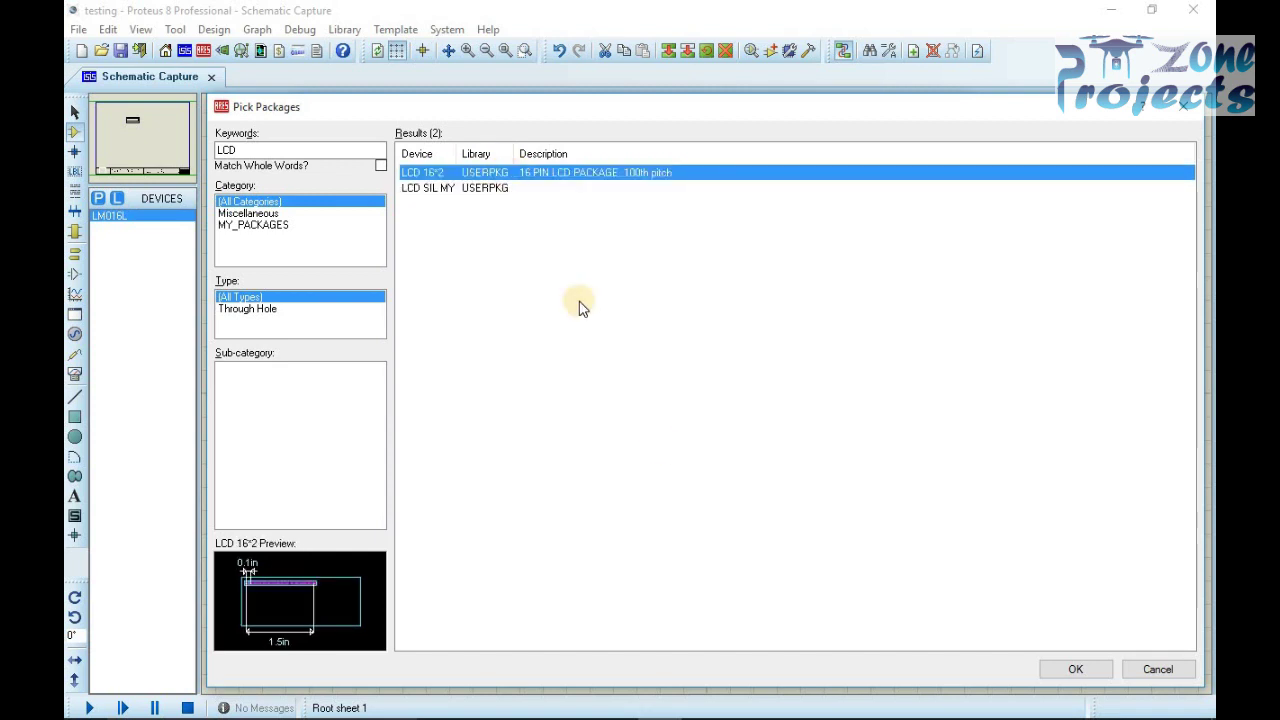
pyautogui.click(1076, 670)
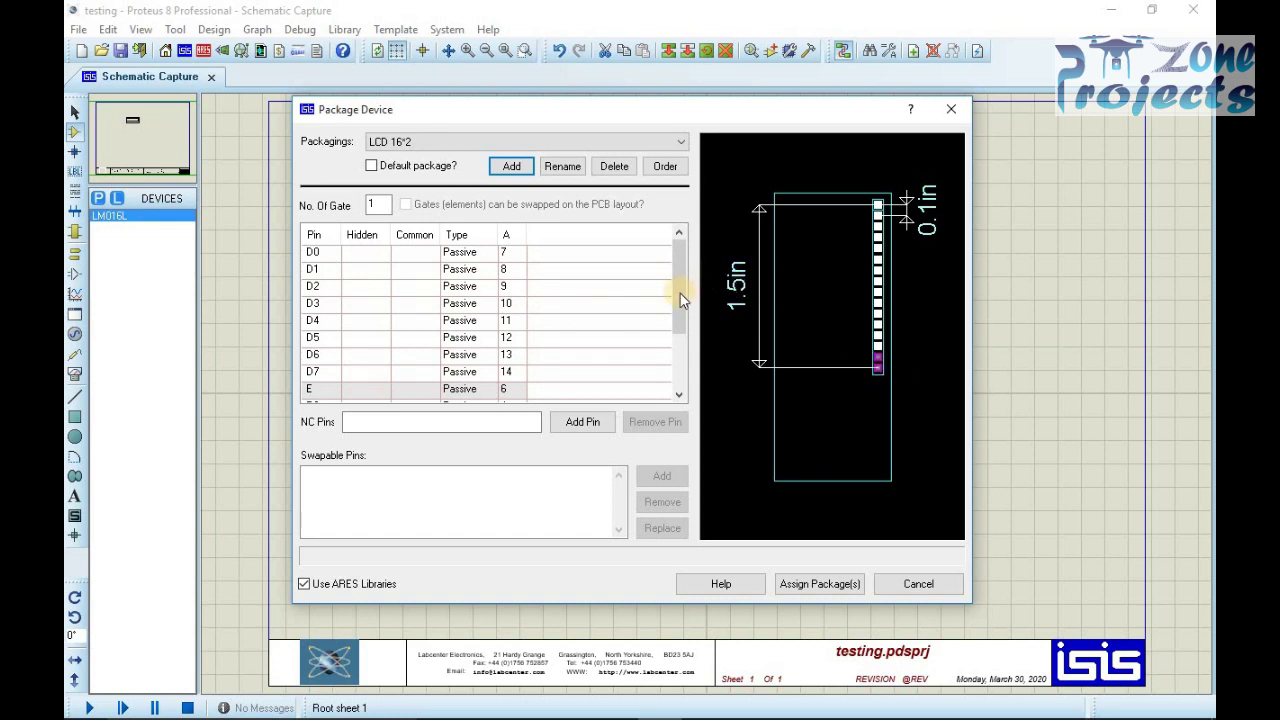
# Add two new power pins named ANODE and CATHODE.
pyautogui.moveTo(678, 288); pyautogui.dragTo(676, 372)
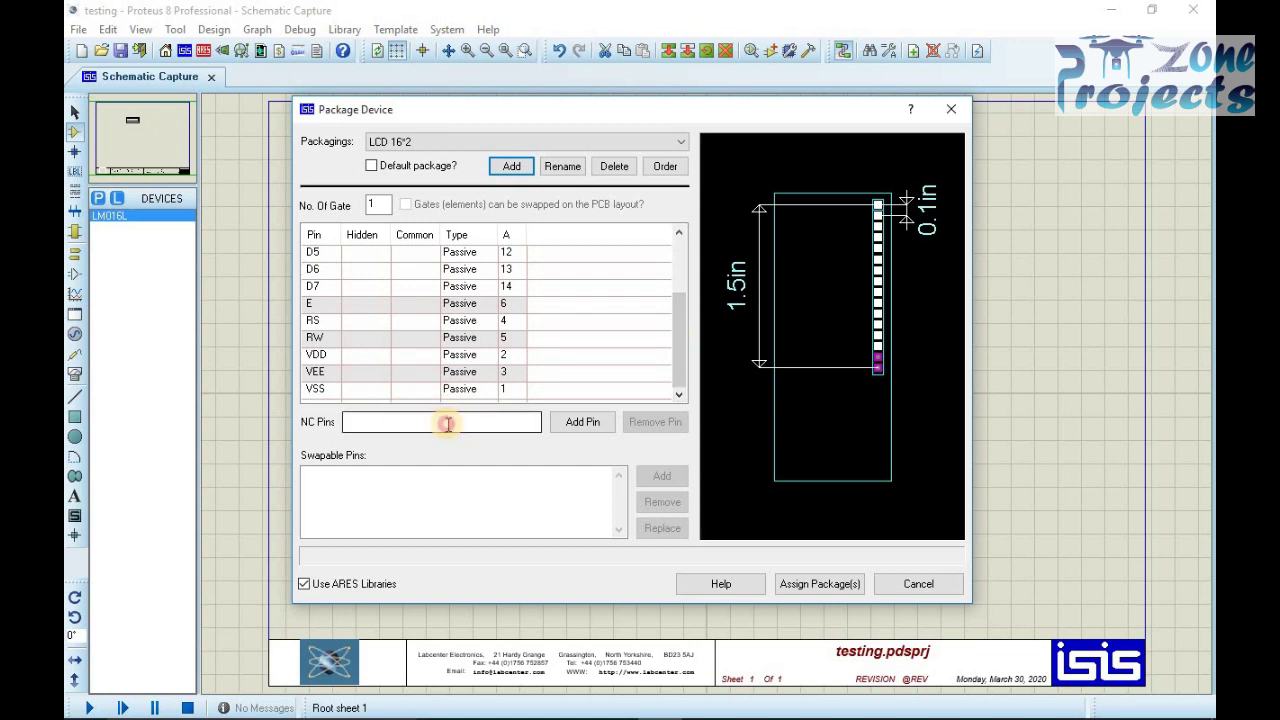
pyautogui.click(556, 425)
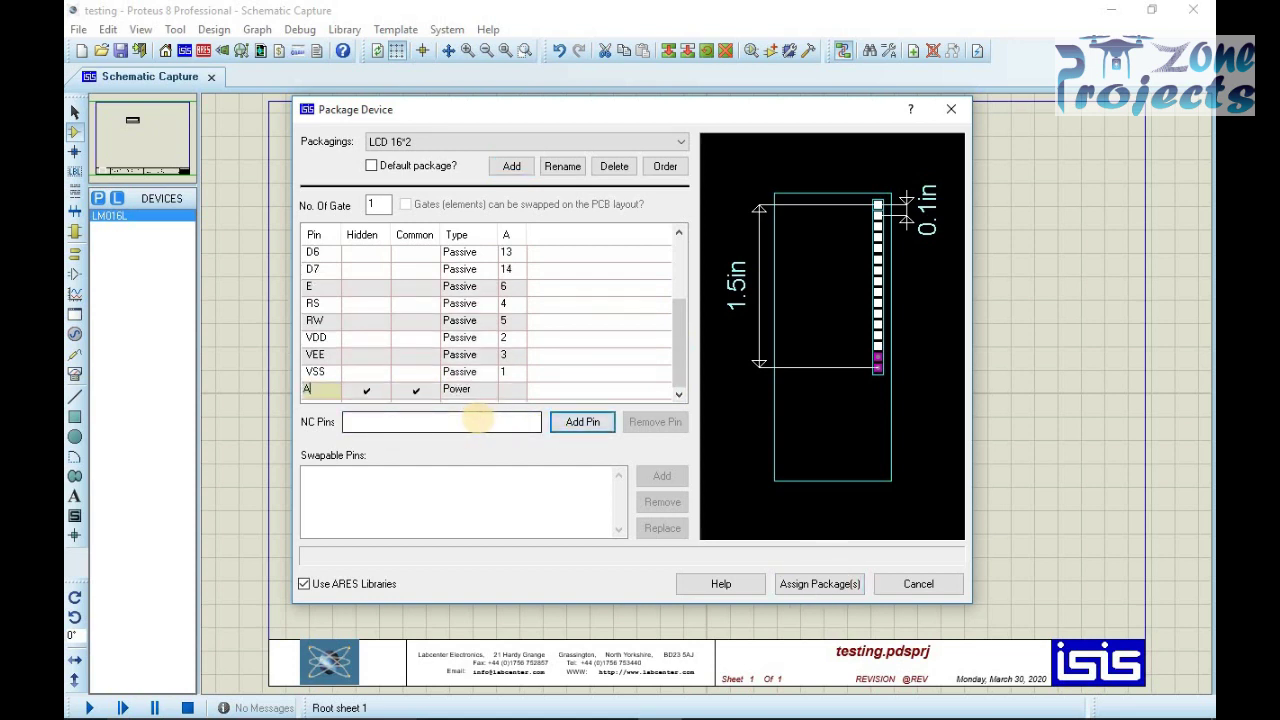
pyautogui.click(580, 424)
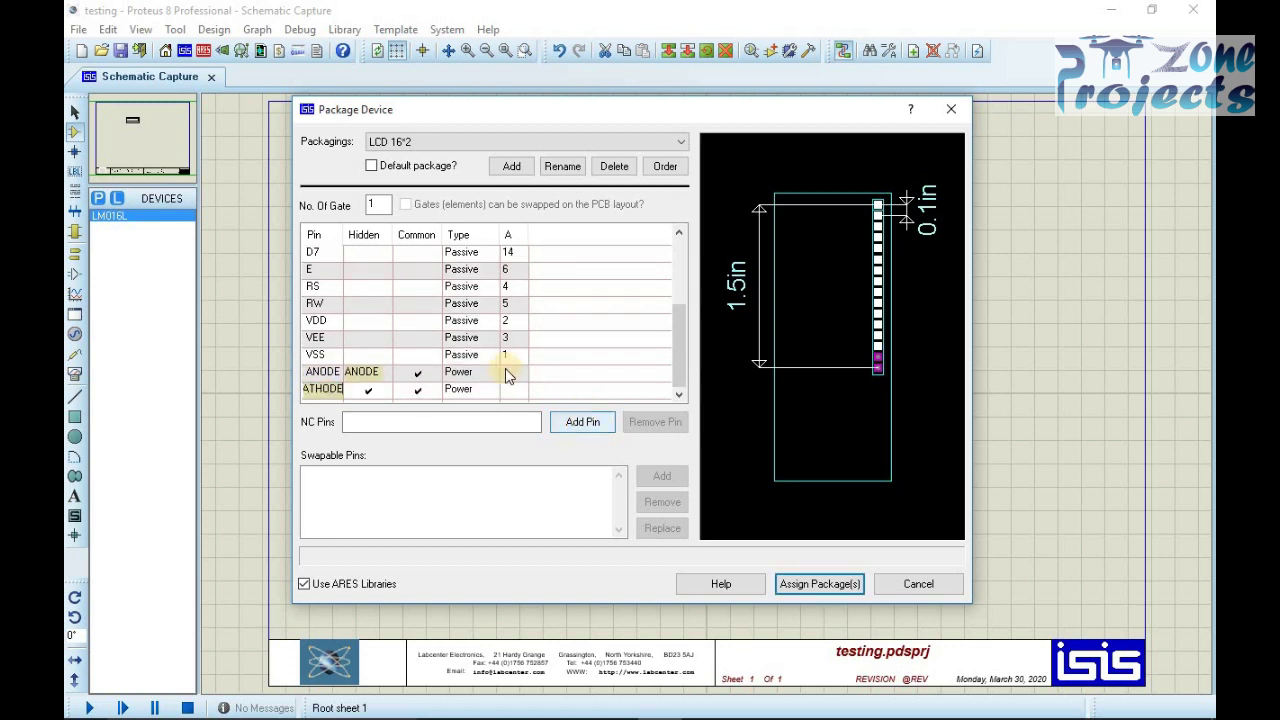
pyautogui.press('Return')
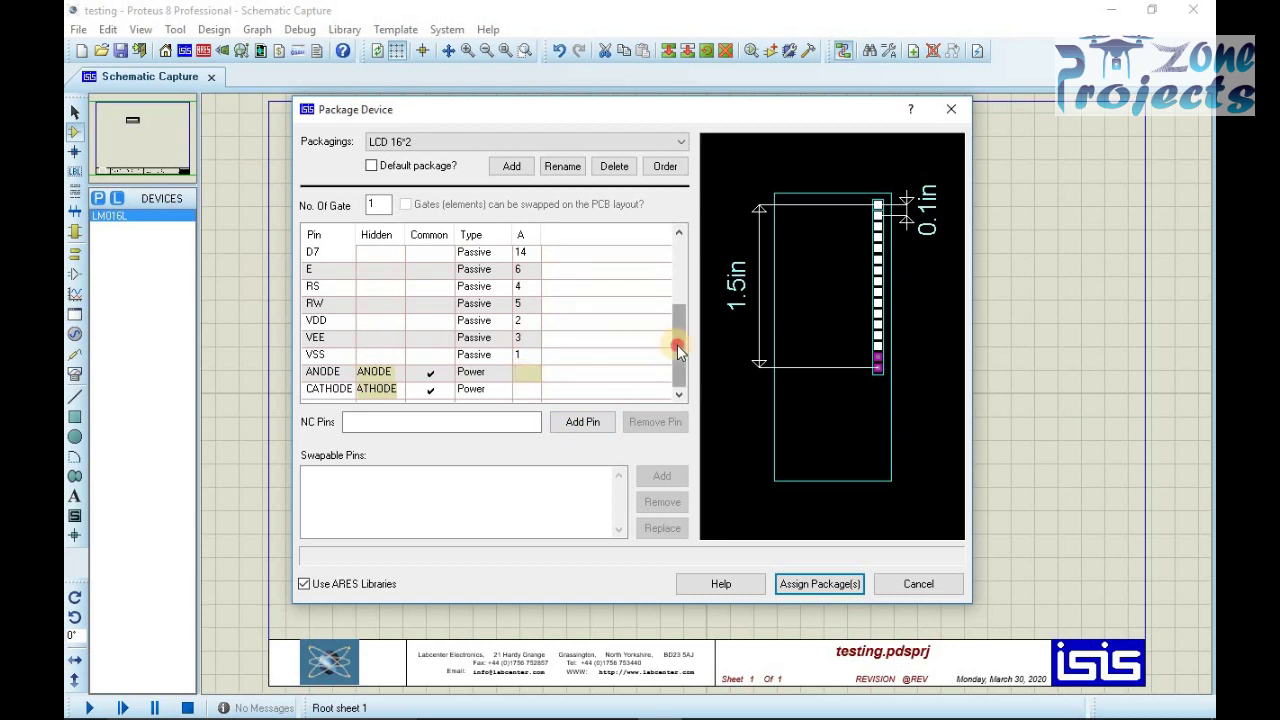
pyautogui.moveTo(677, 347)
pyautogui.mouseDown()
pyautogui.moveTo(685, 258)
pyautogui.moveTo(677, 366)
pyautogui.mouseUp()
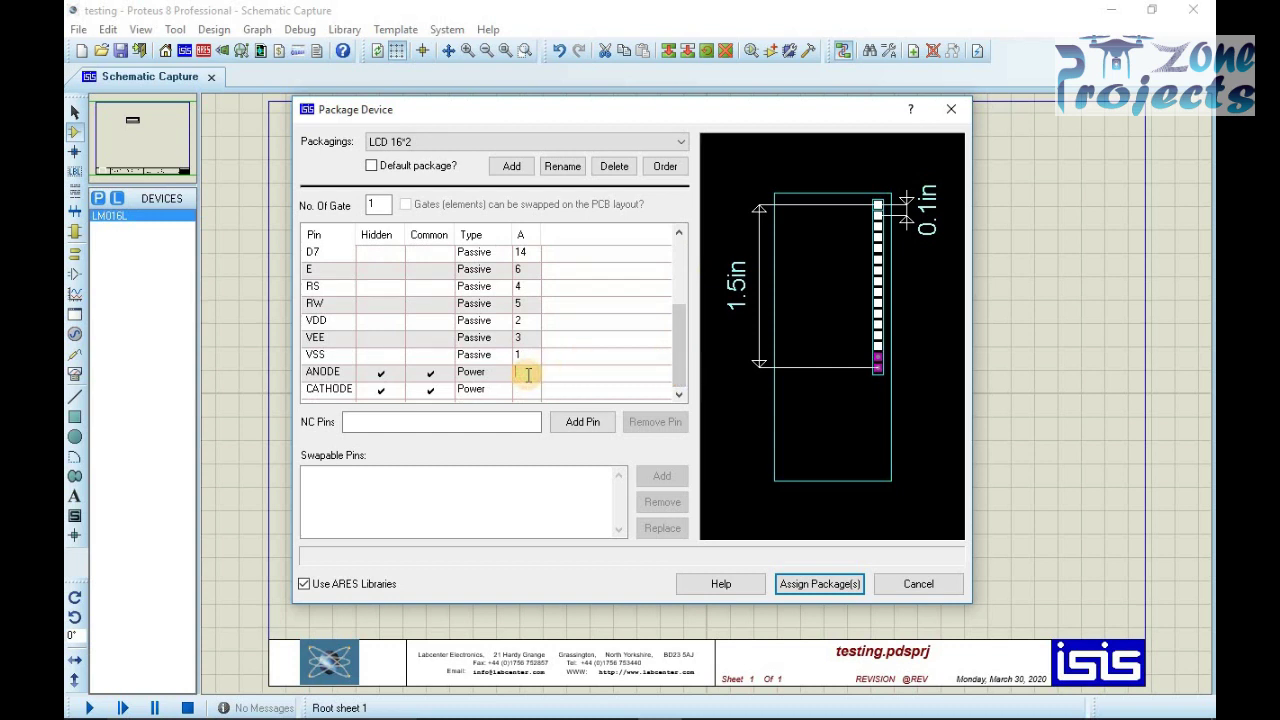
# Map ANODE to pad 15 and CATHODE to pad 16.
pyautogui.click(528, 374)
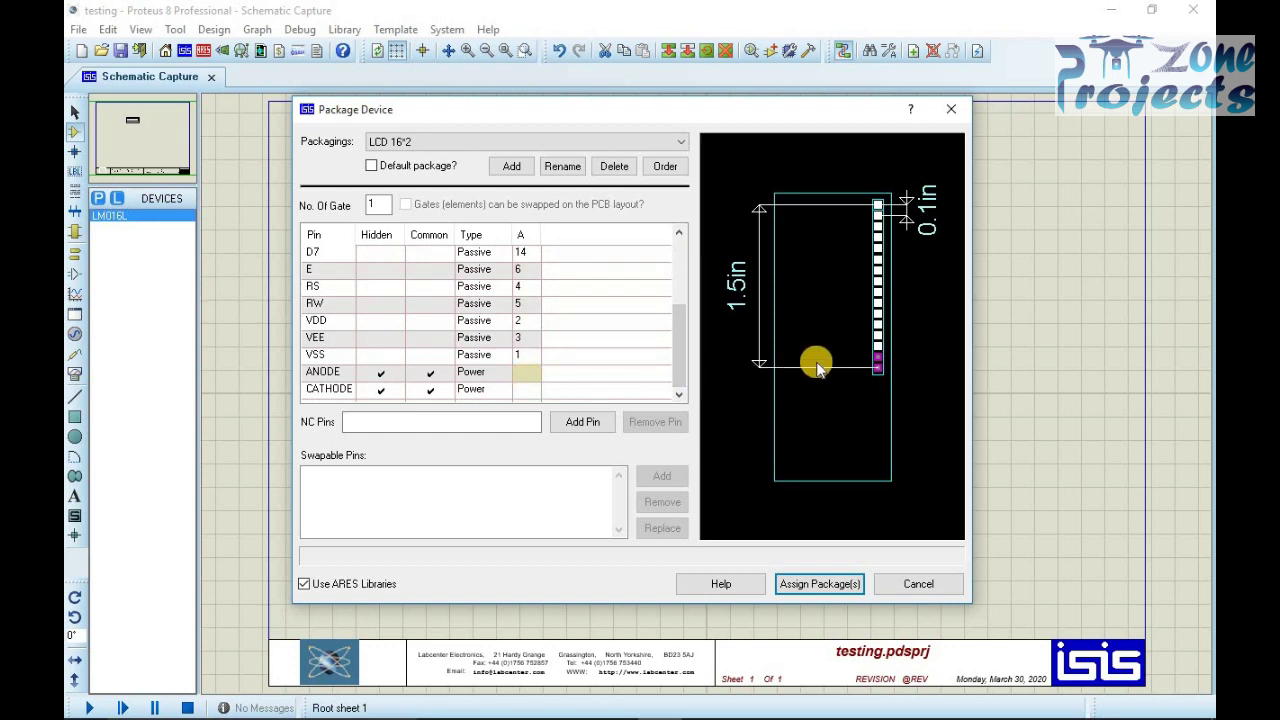
pyautogui.click(878, 358)
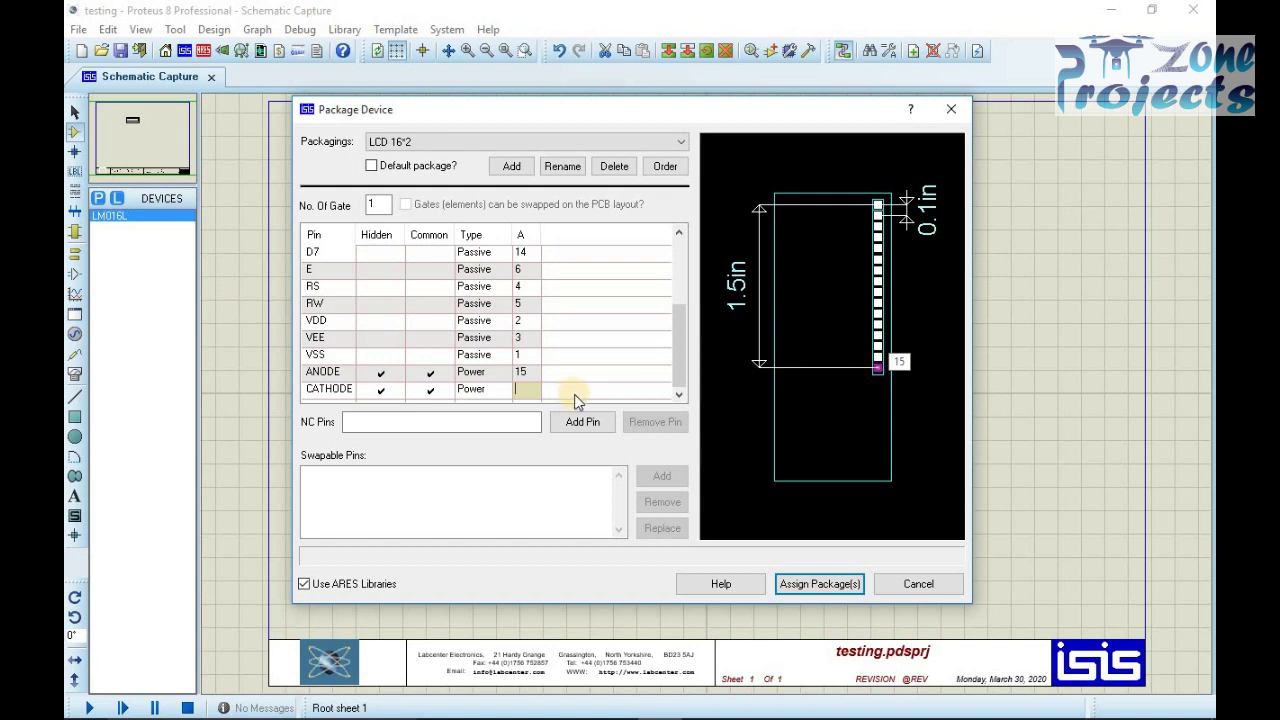
pyautogui.click(876, 372)
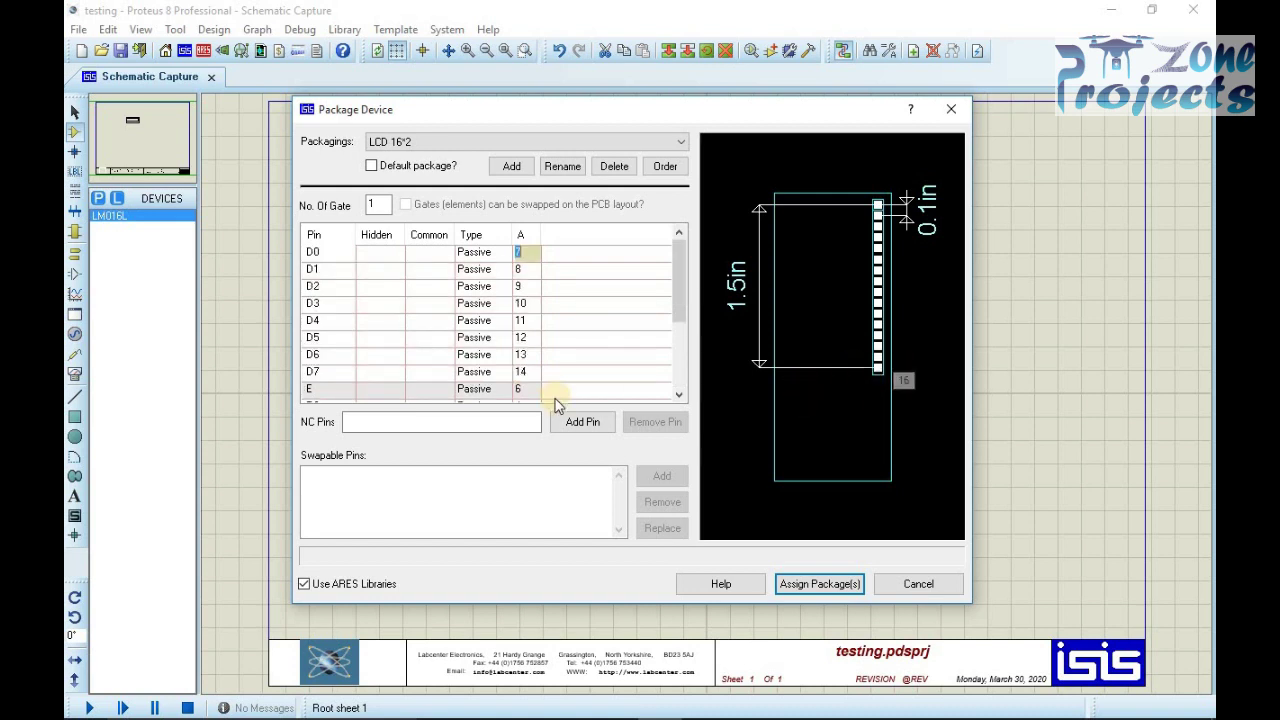
# Delete the old CONN-DIL14 packaging.
pyautogui.moveTo(677, 250); pyautogui.dragTo(673, 387)
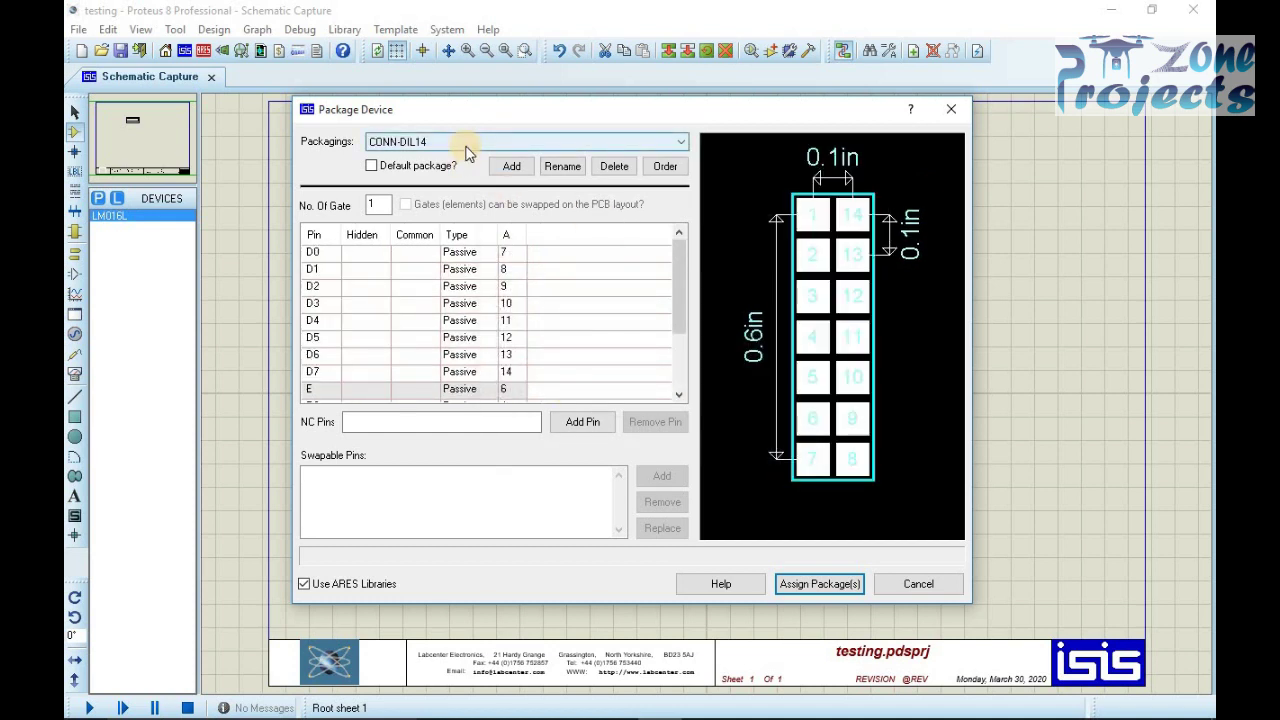
pyautogui.click(614, 167)
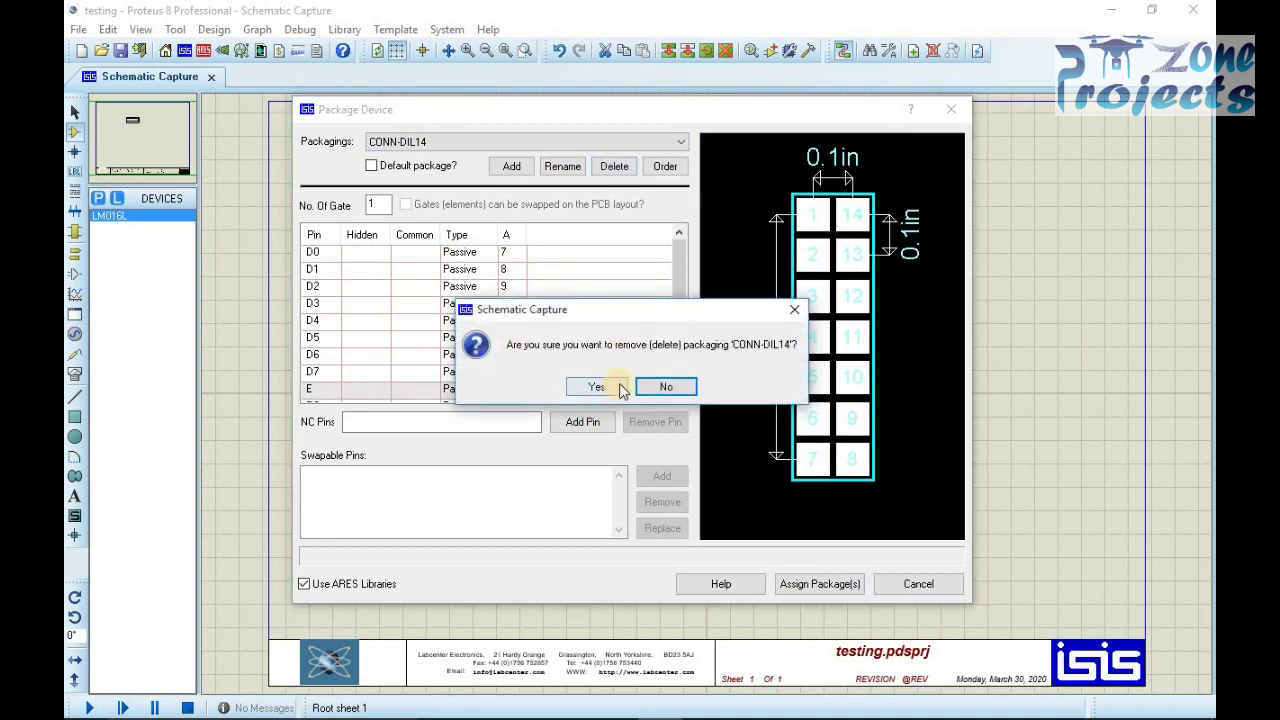
pyautogui.click(619, 388)
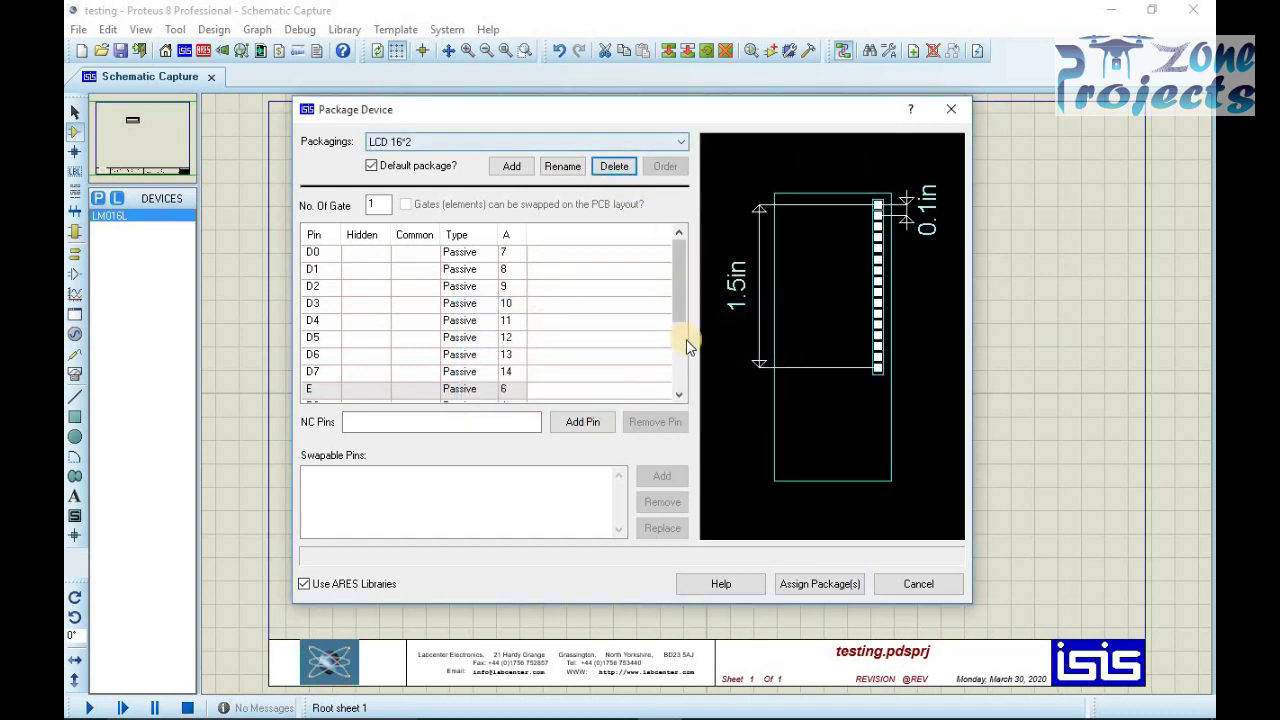
# Assign and save LCD 16*2, update the design's devices, and open PCB Layout.
pyautogui.click(808, 592)
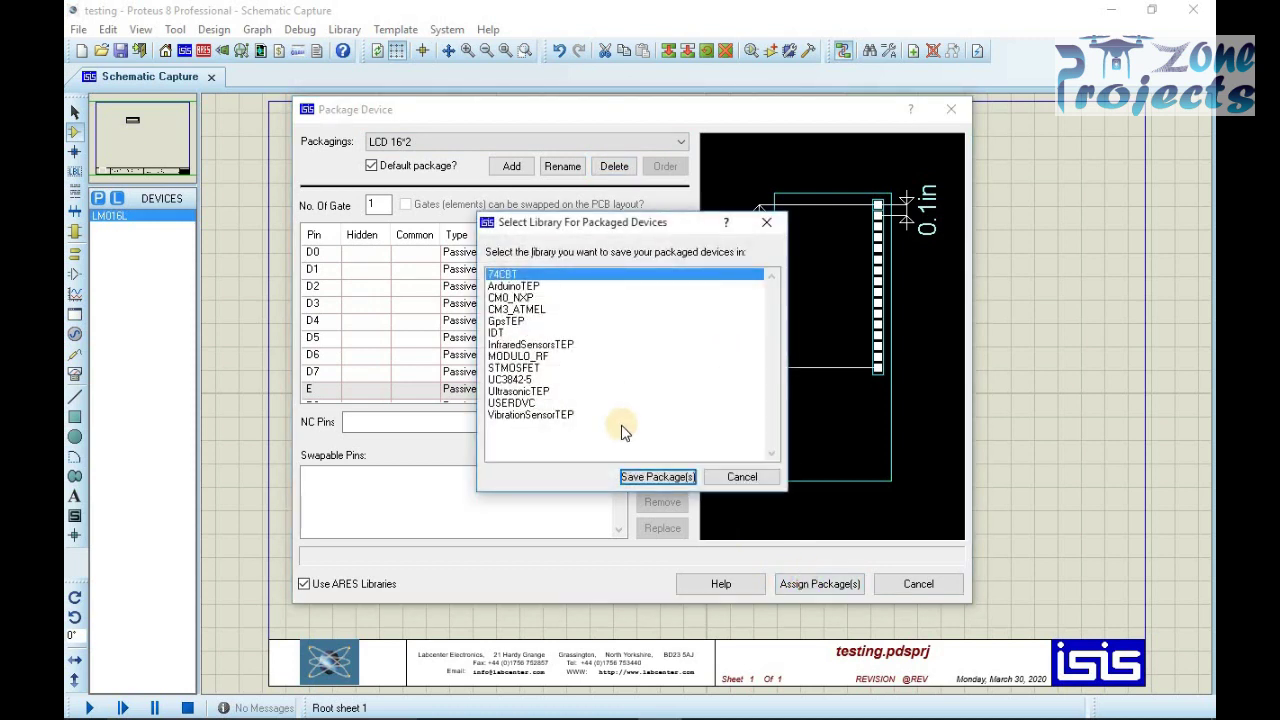
pyautogui.click(652, 476)
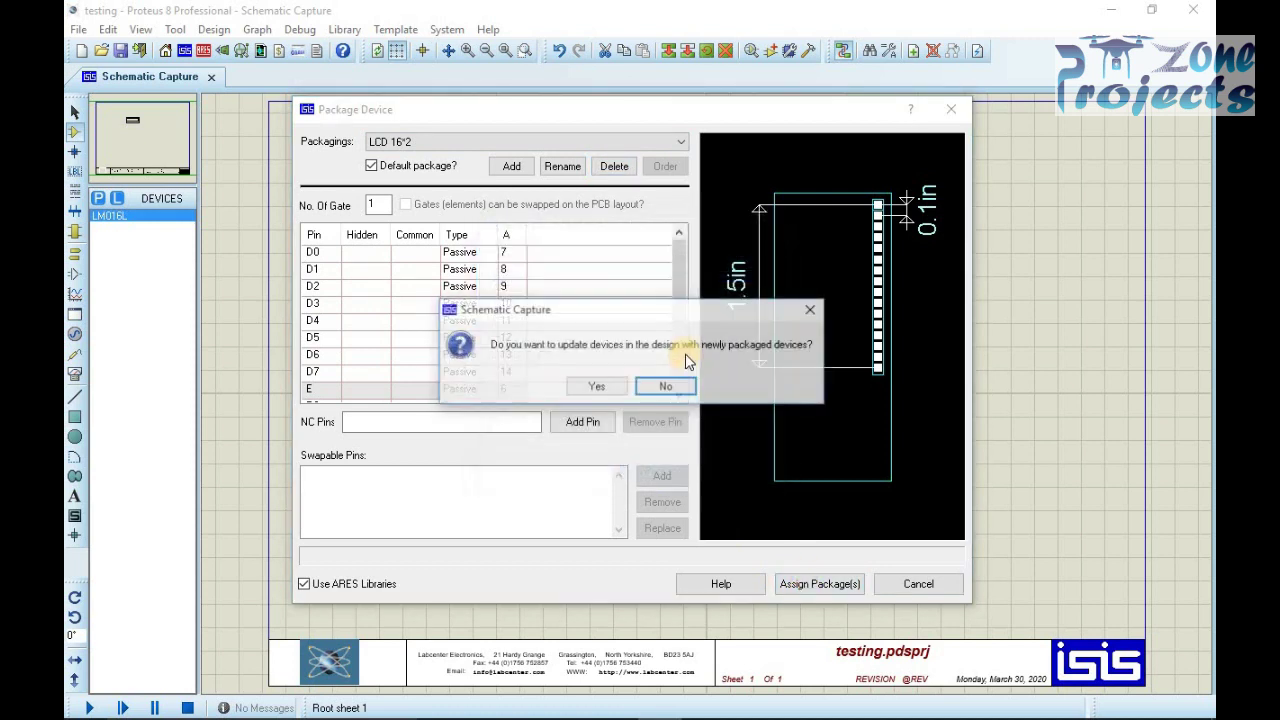
pyautogui.click(610, 389)
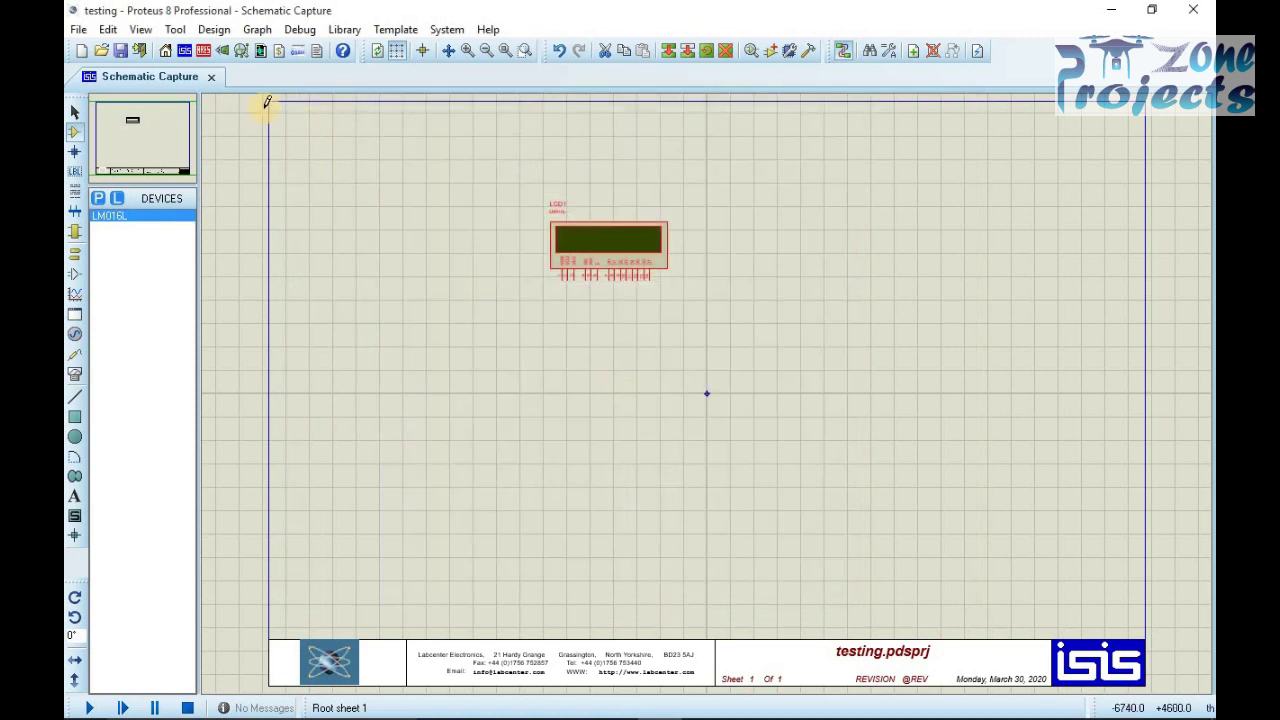
pyautogui.click(204, 51)
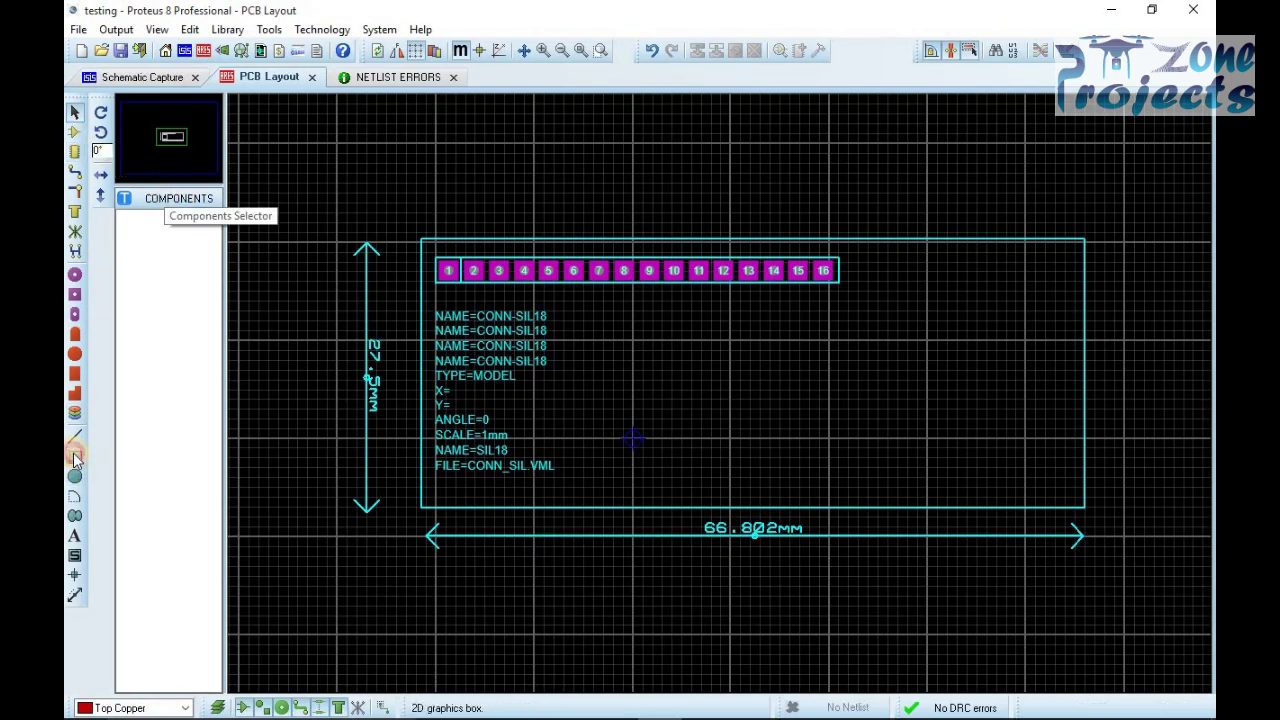
# Set the 2D box tool to draw on the Board Edge layer.
pyautogui.click(75, 457)
pyautogui.click(182, 707)
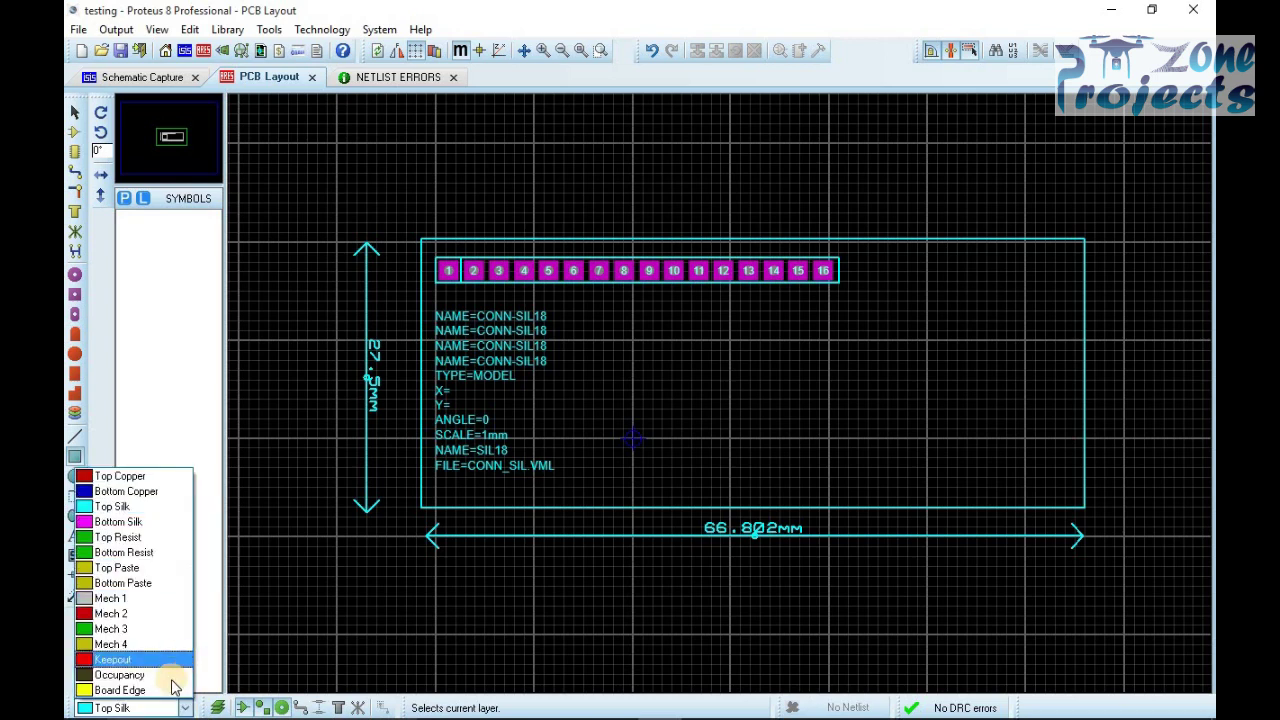
pyautogui.click(166, 690)
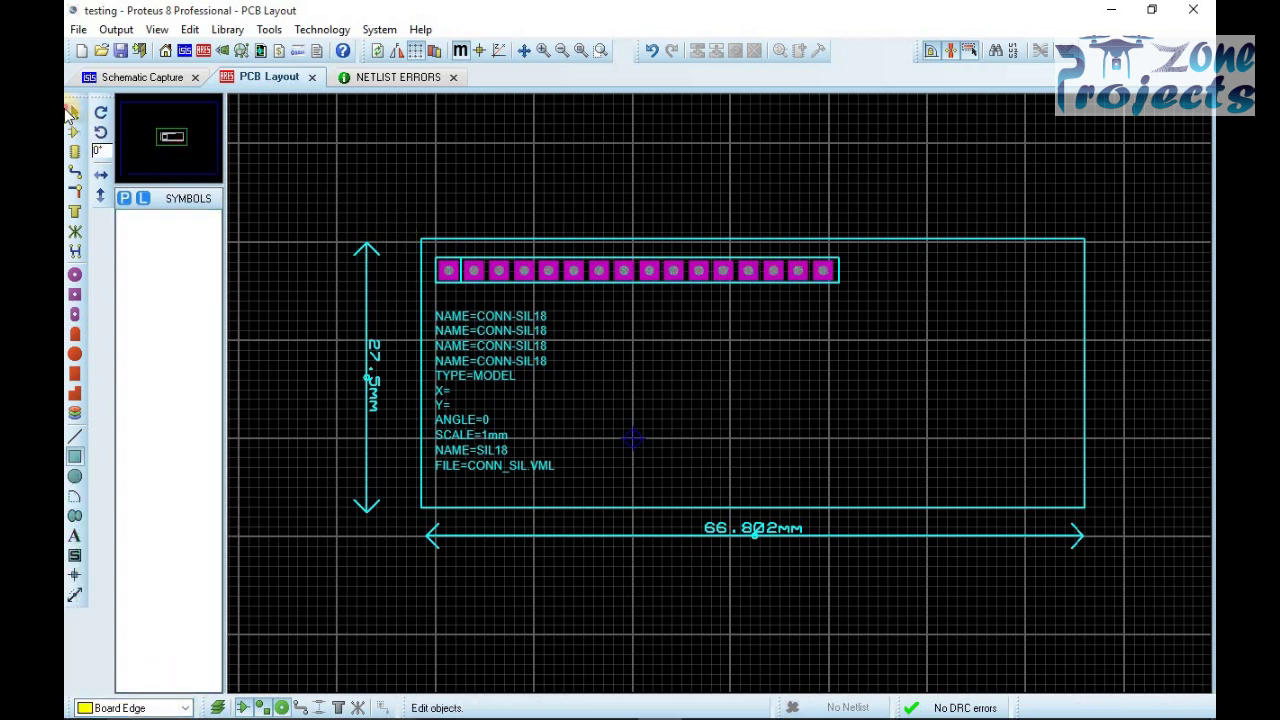
# Select the LCD footprint and its outline rectangle, then dismiss the context menu.
pyautogui.click(72, 114)
pyautogui.moveTo(372, 165); pyautogui.dragTo(1157, 654)
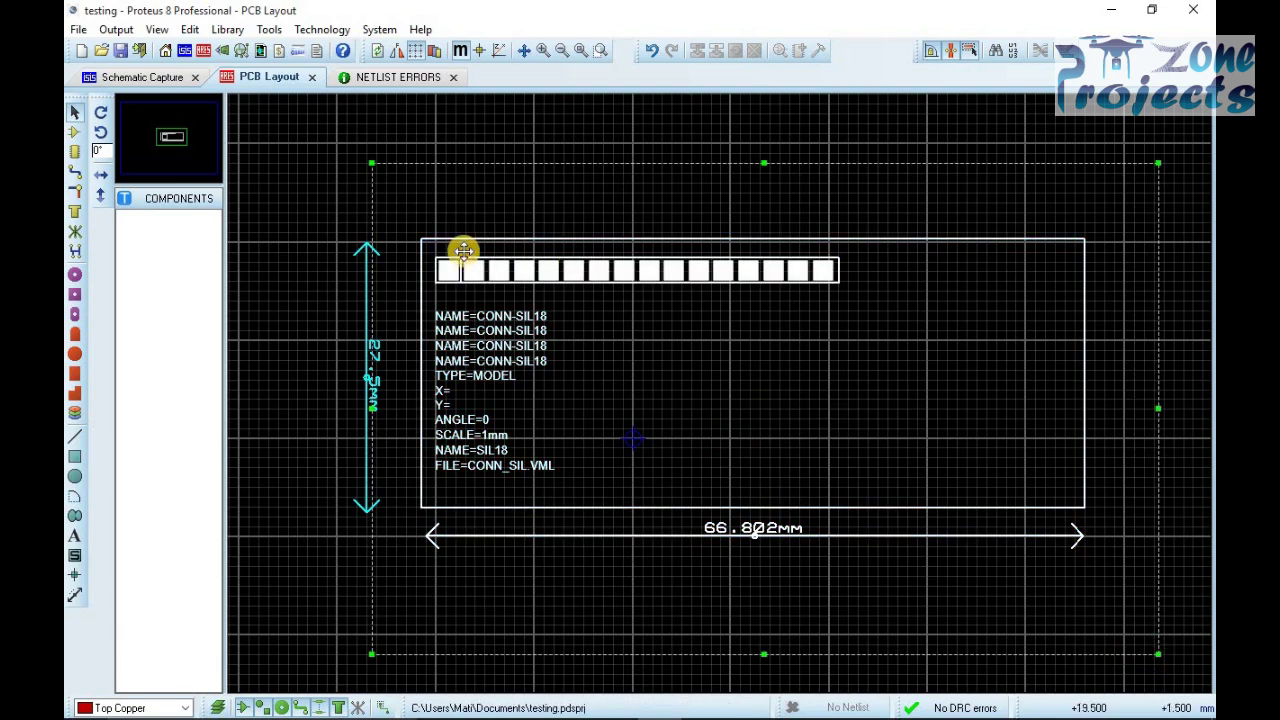
pyautogui.click(472, 292)
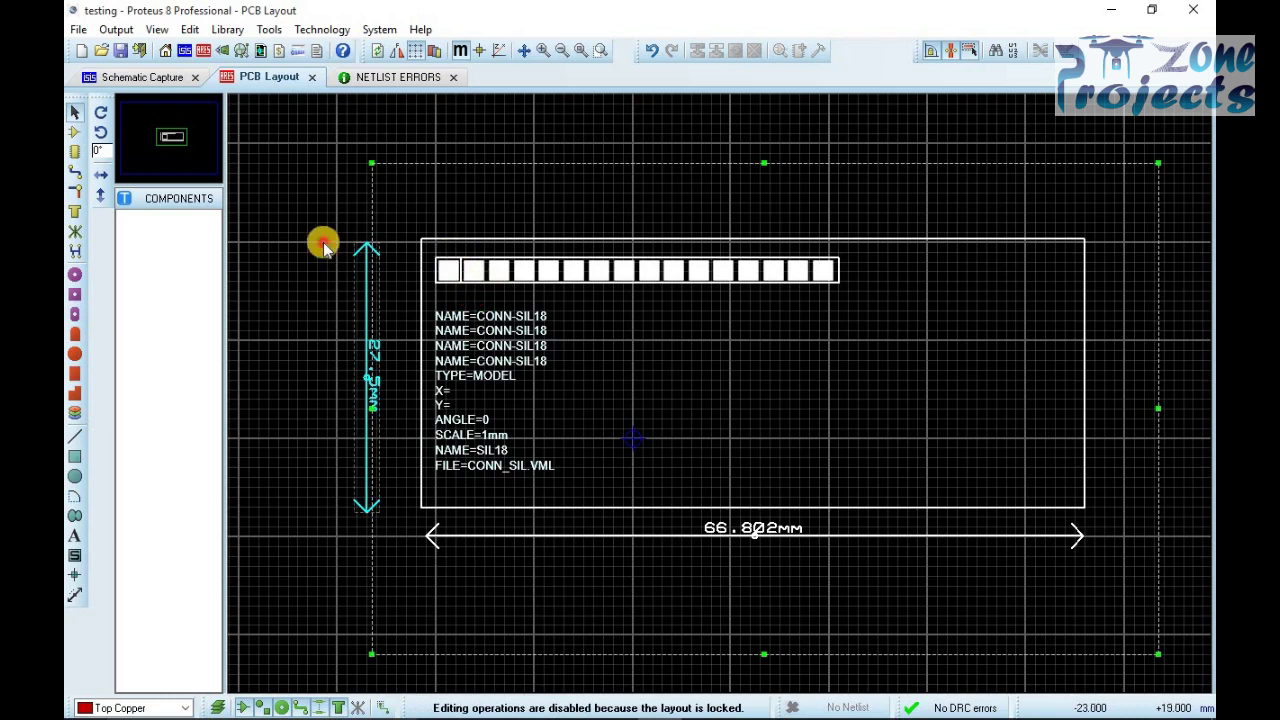
pyautogui.click(457, 251)
pyautogui.click(475, 241)
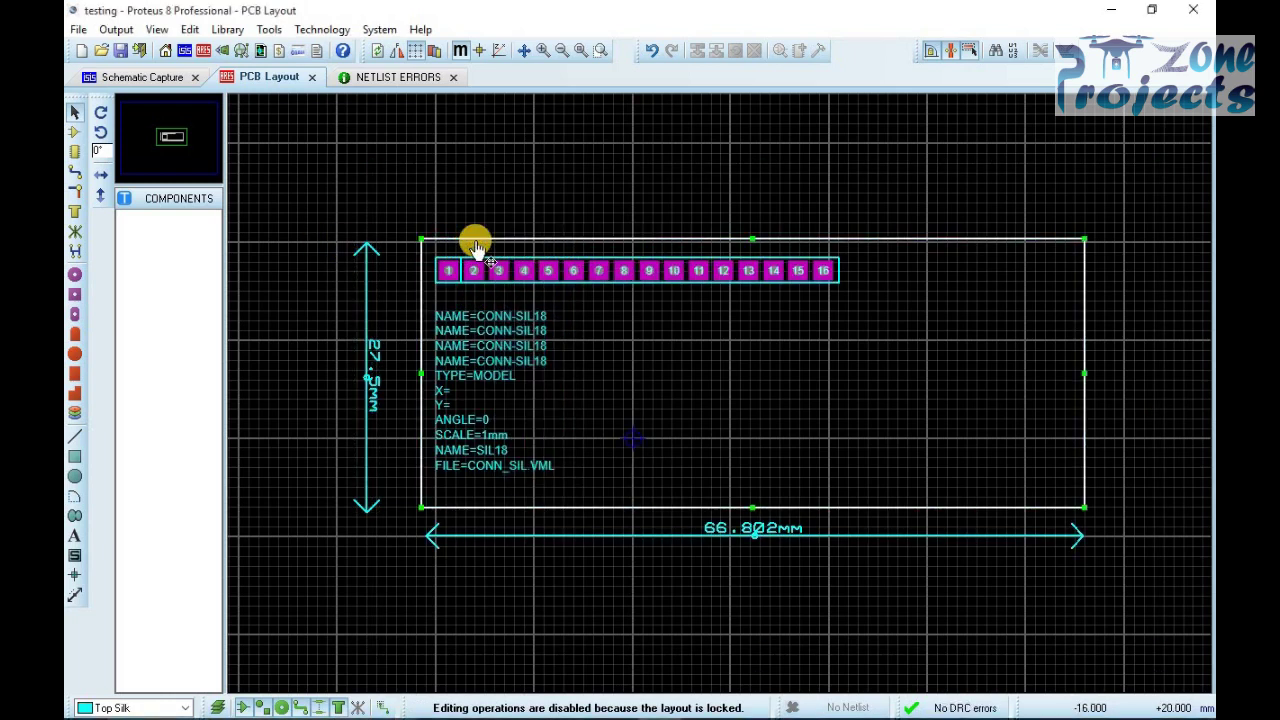
pyautogui.rightClick(475, 245)
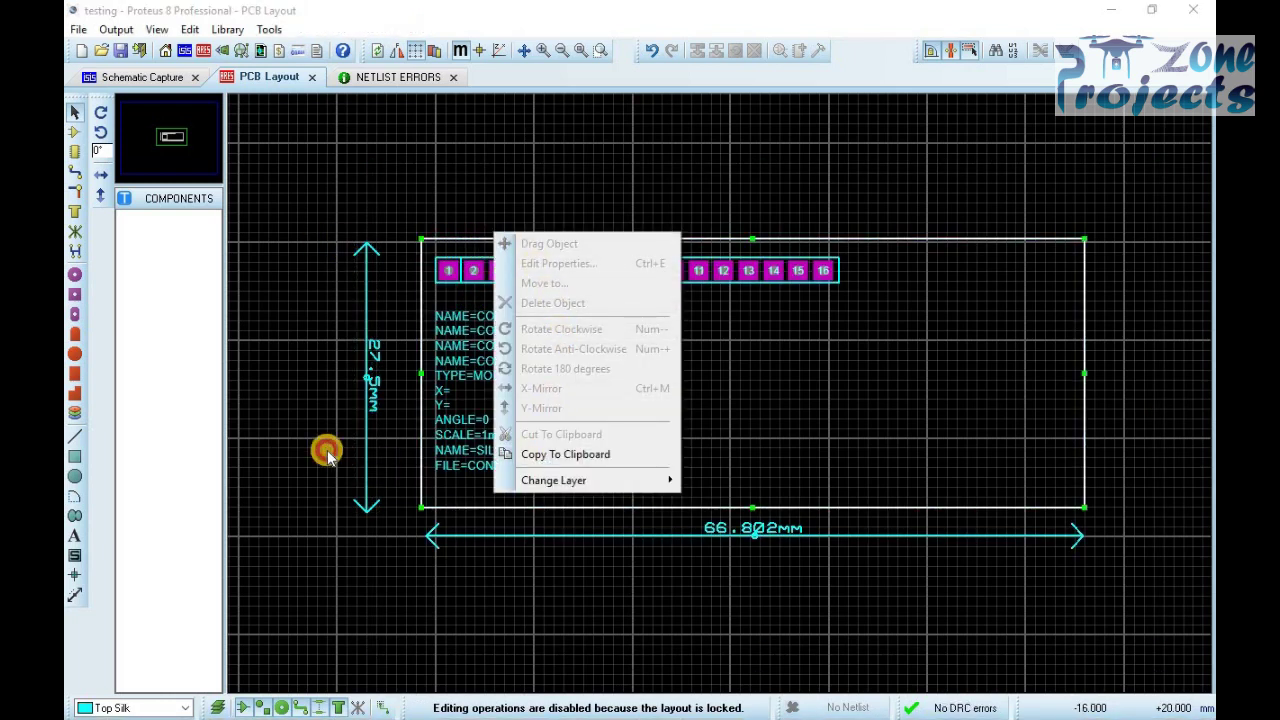
pyautogui.click(326, 450)
pyautogui.click(75, 131)
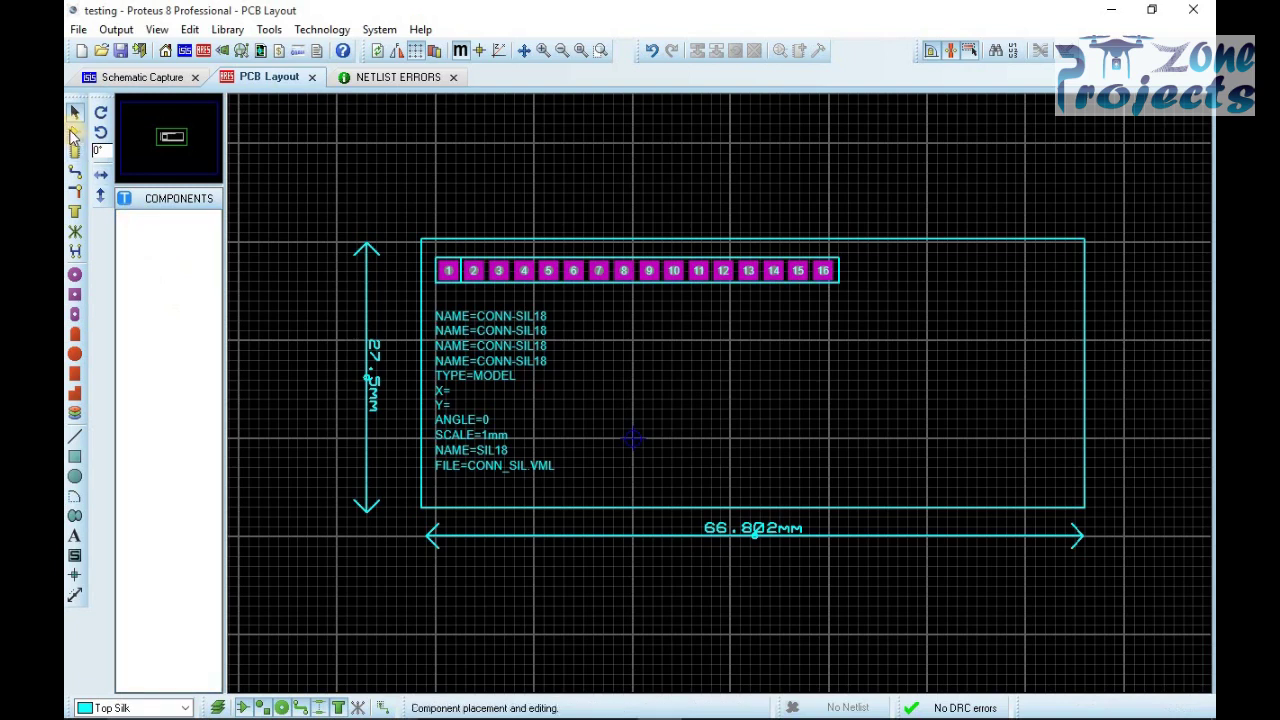
# Check the netlist errors, then open Configure Power Rails with default connections enabled.
pyautogui.click(422, 80)
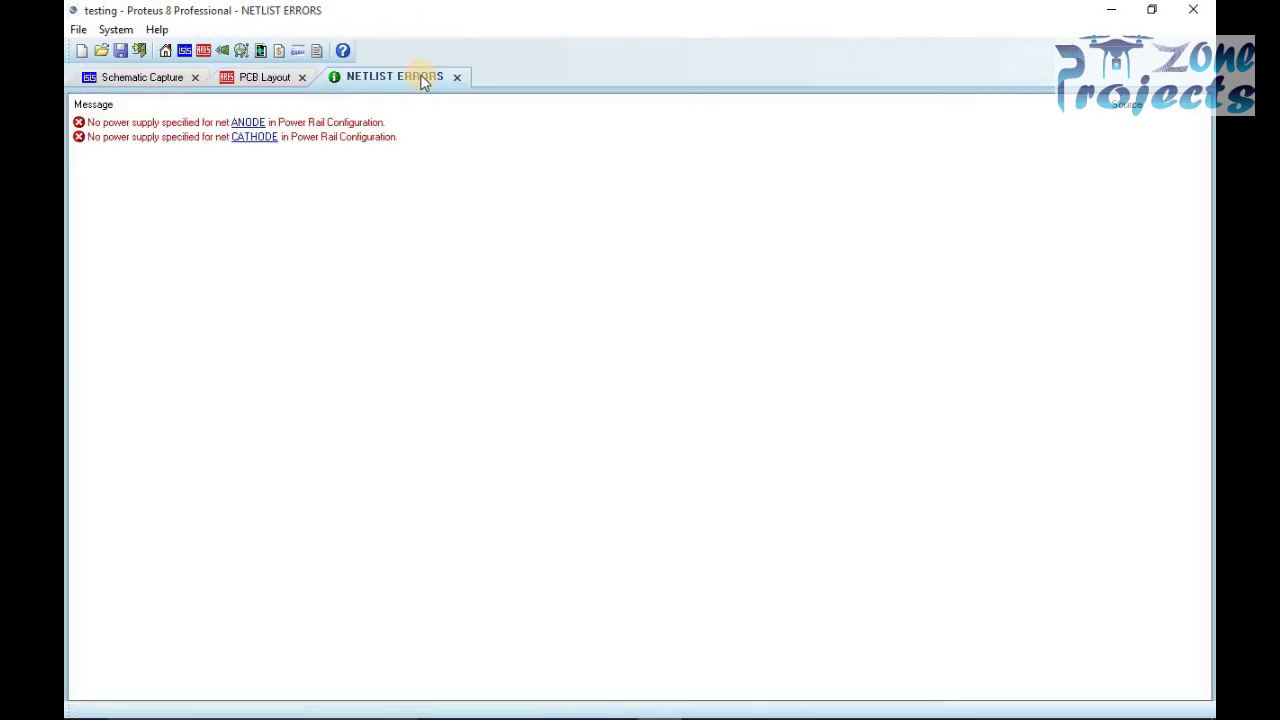
pyautogui.click(135, 78)
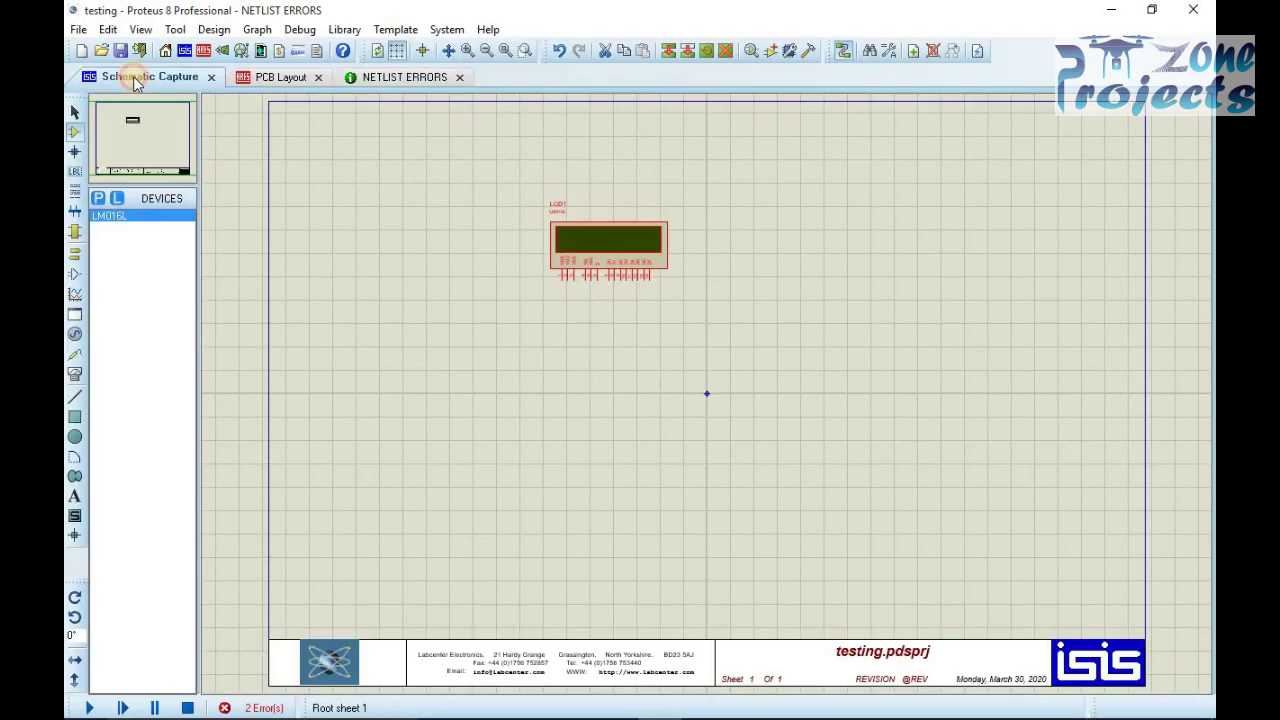
pyautogui.click(210, 31)
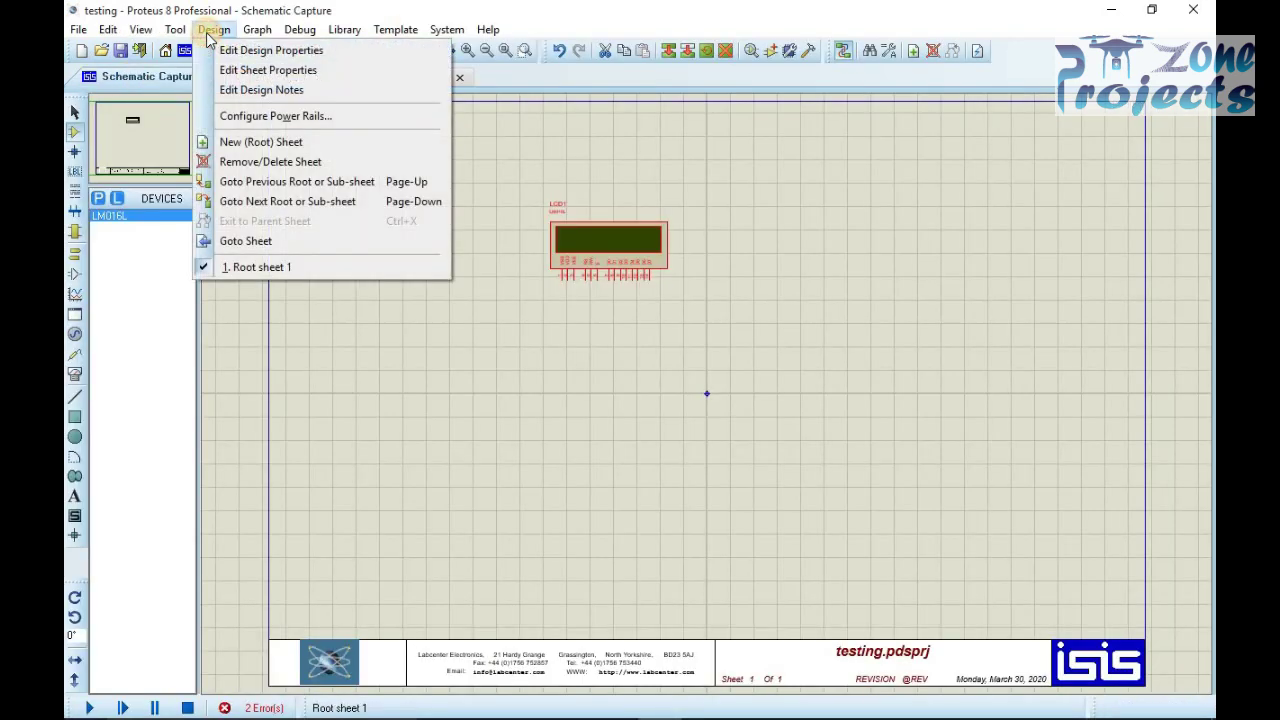
pyautogui.click(279, 117)
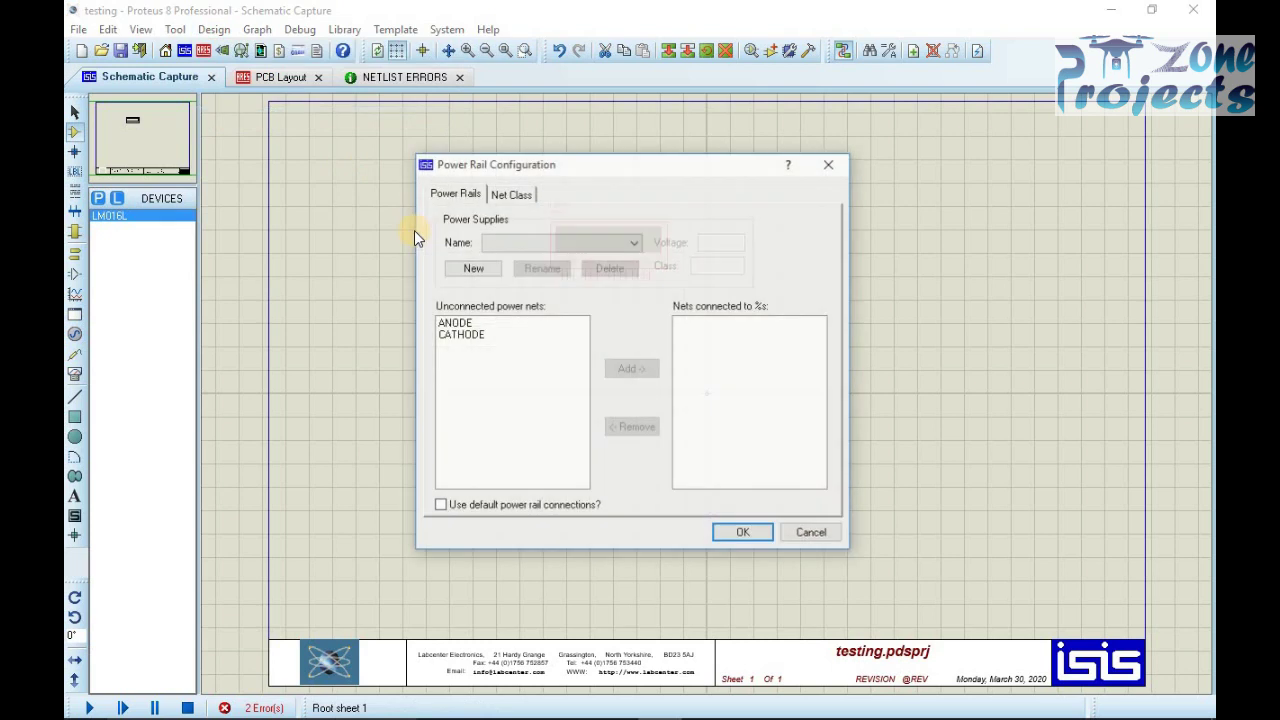
pyautogui.click(543, 243)
pyautogui.click(543, 248)
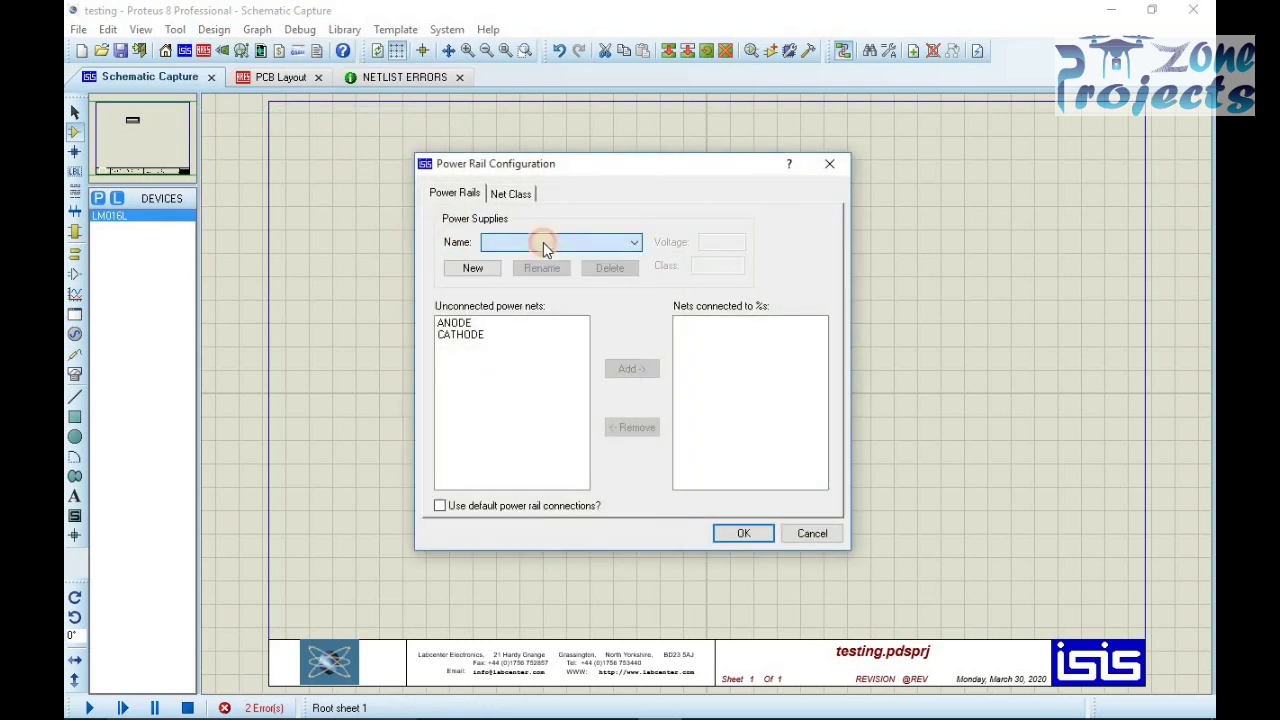
pyautogui.click(491, 505)
pyautogui.click(605, 393)
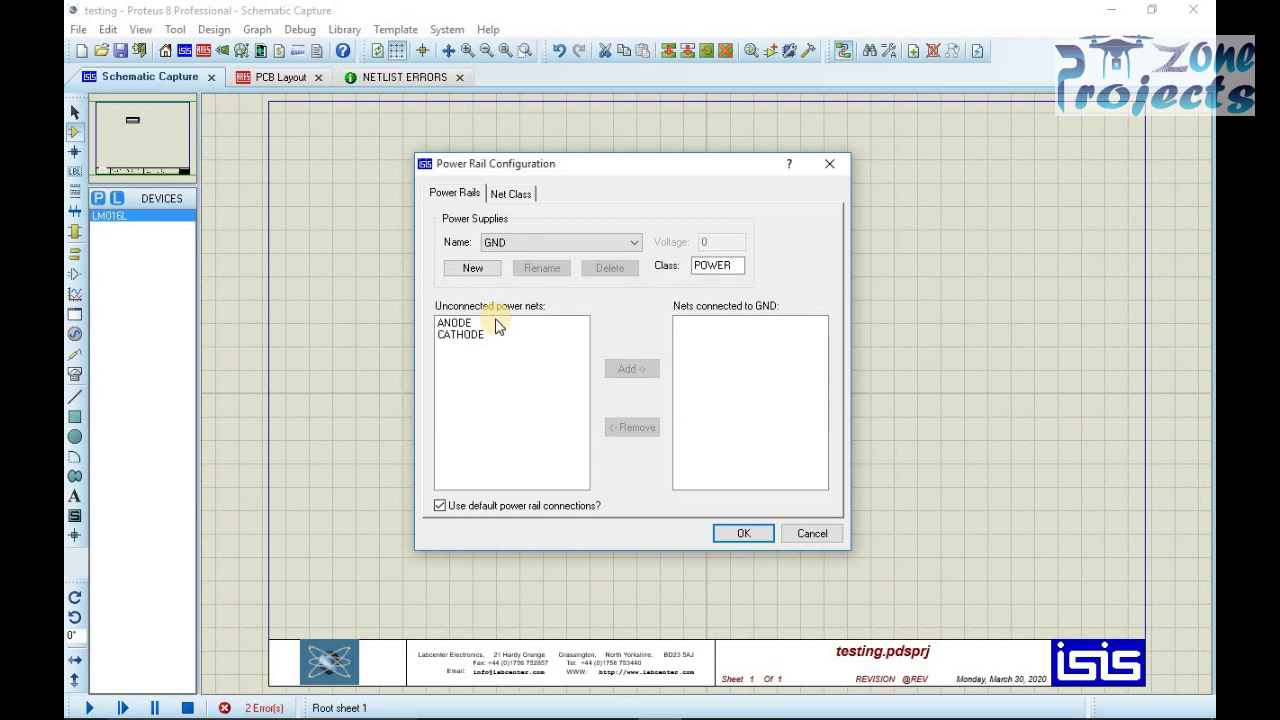
# Connect the CATHODE net to the GND rail.
pyautogui.click(497, 325)
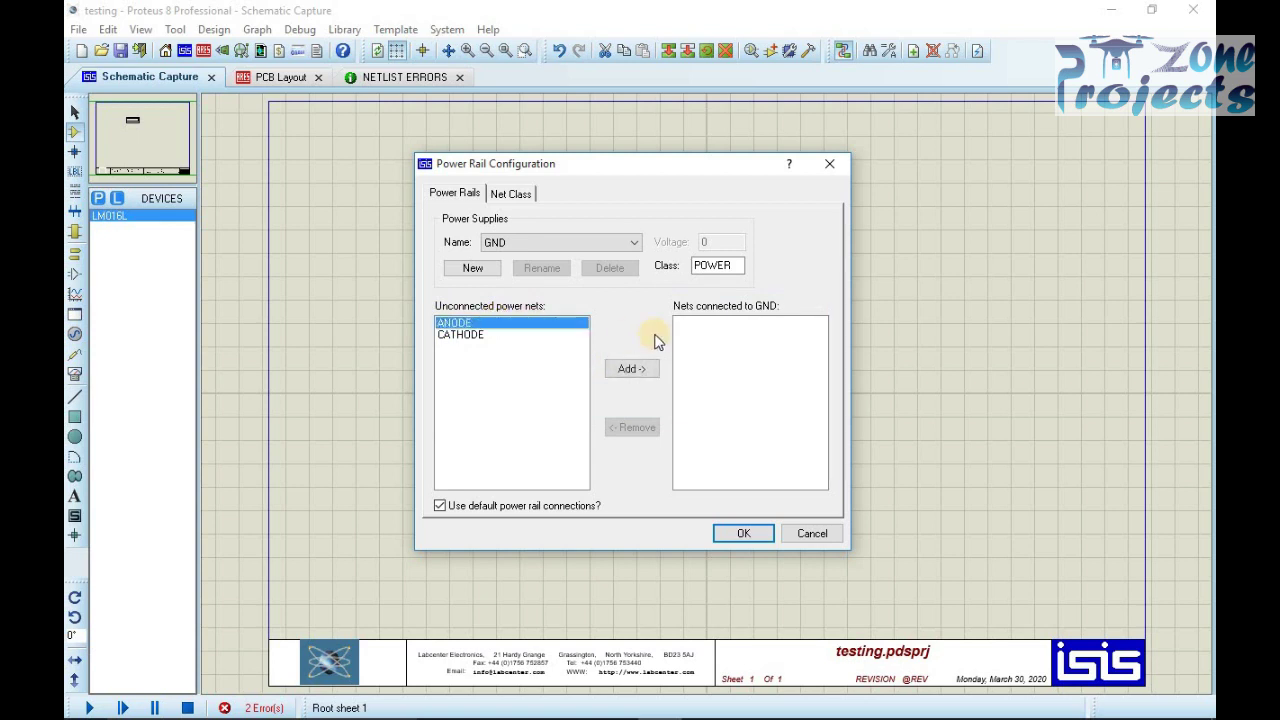
pyautogui.keyDown('shift'); pyautogui.click(543, 335); pyautogui.keyUp('shift')
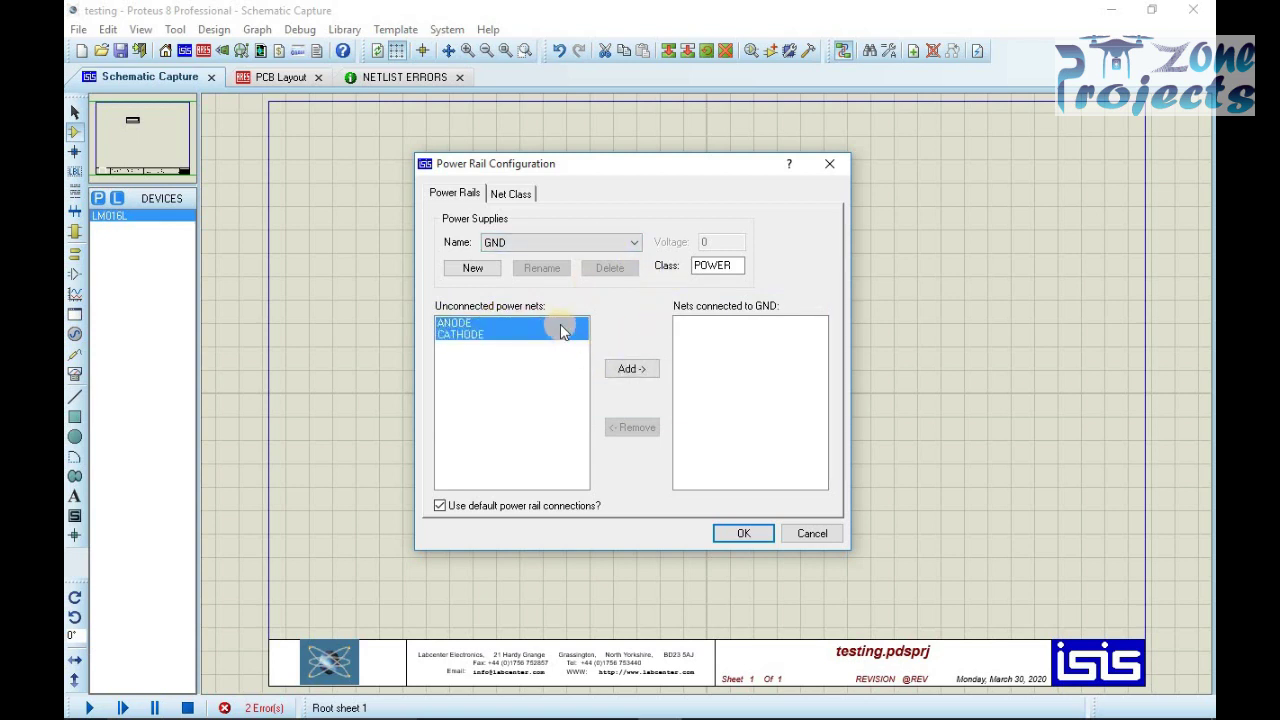
pyautogui.click(561, 332)
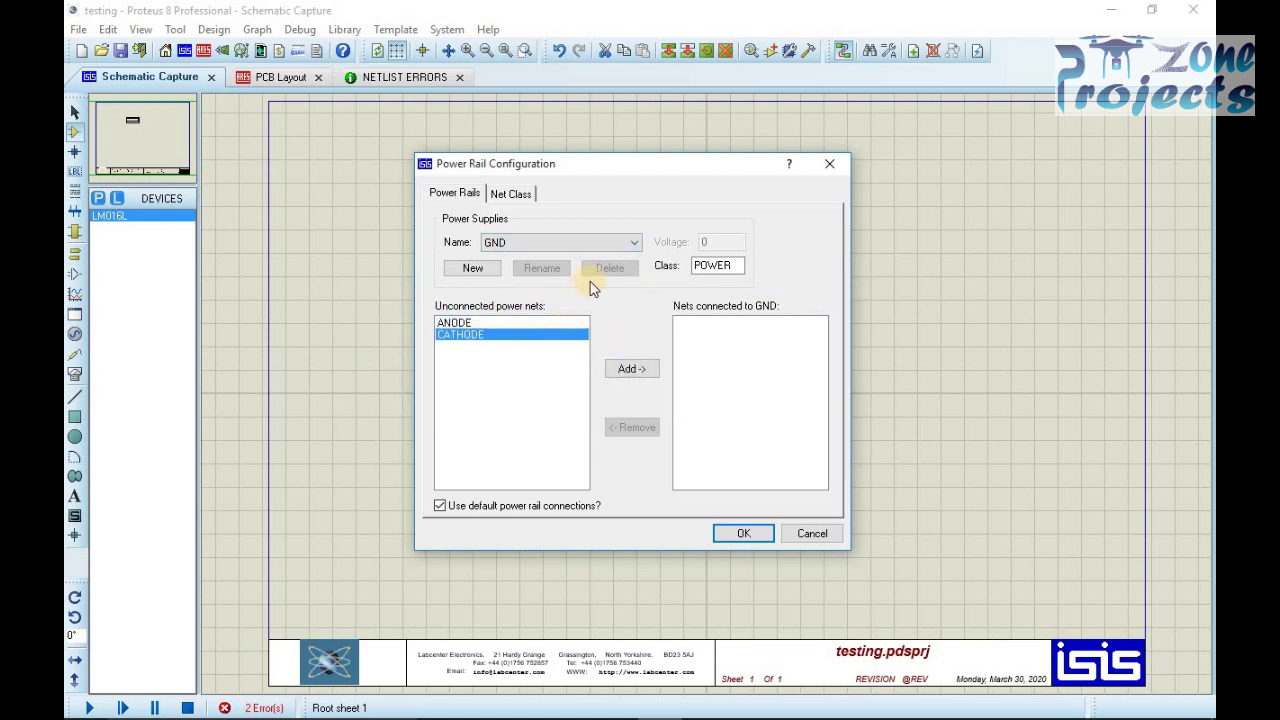
pyautogui.click(626, 369)
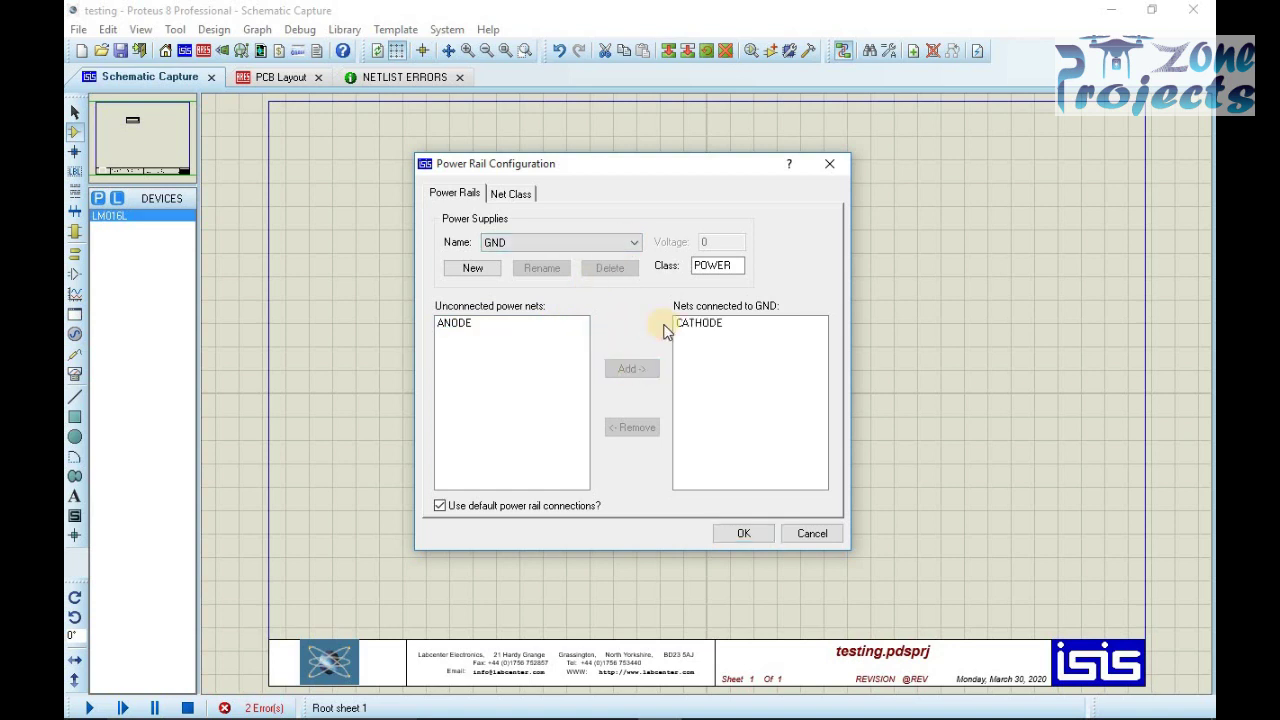
# Connect the ANODE net to the VCC/VDD rail and apply the settings.
pyautogui.click(610, 242)
pyautogui.click(604, 269)
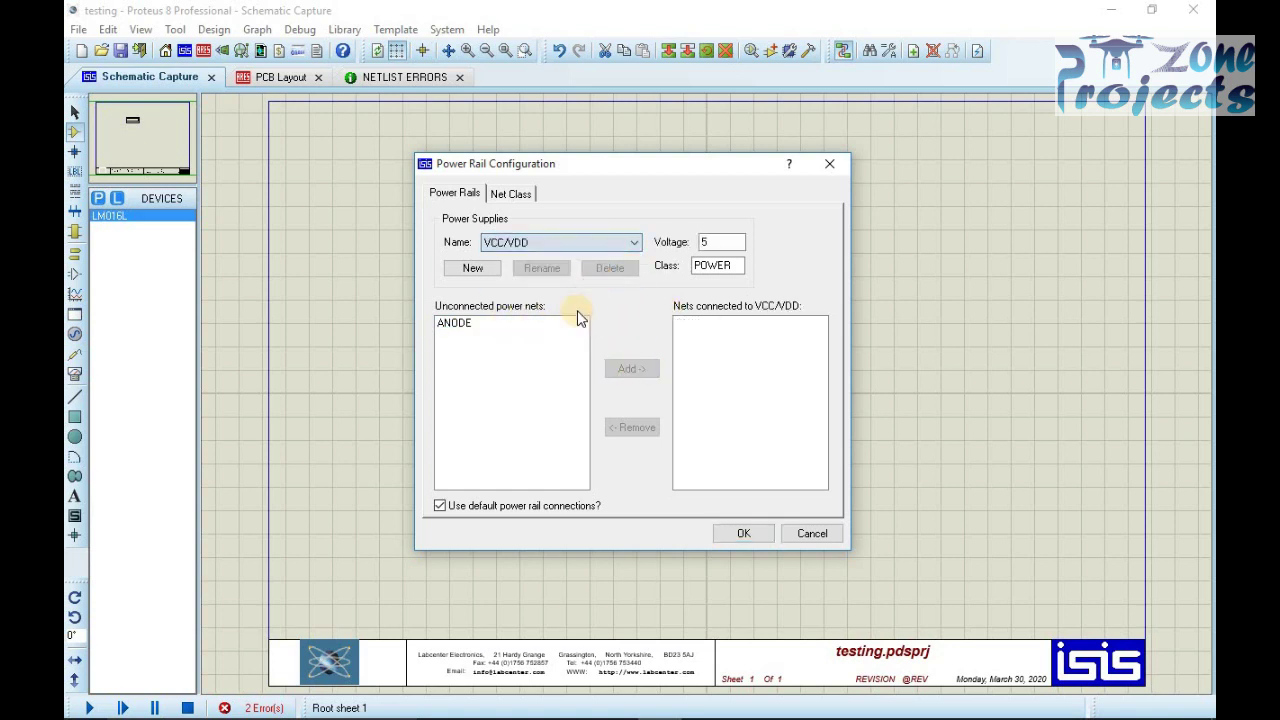
pyautogui.click(556, 324)
pyautogui.click(630, 370)
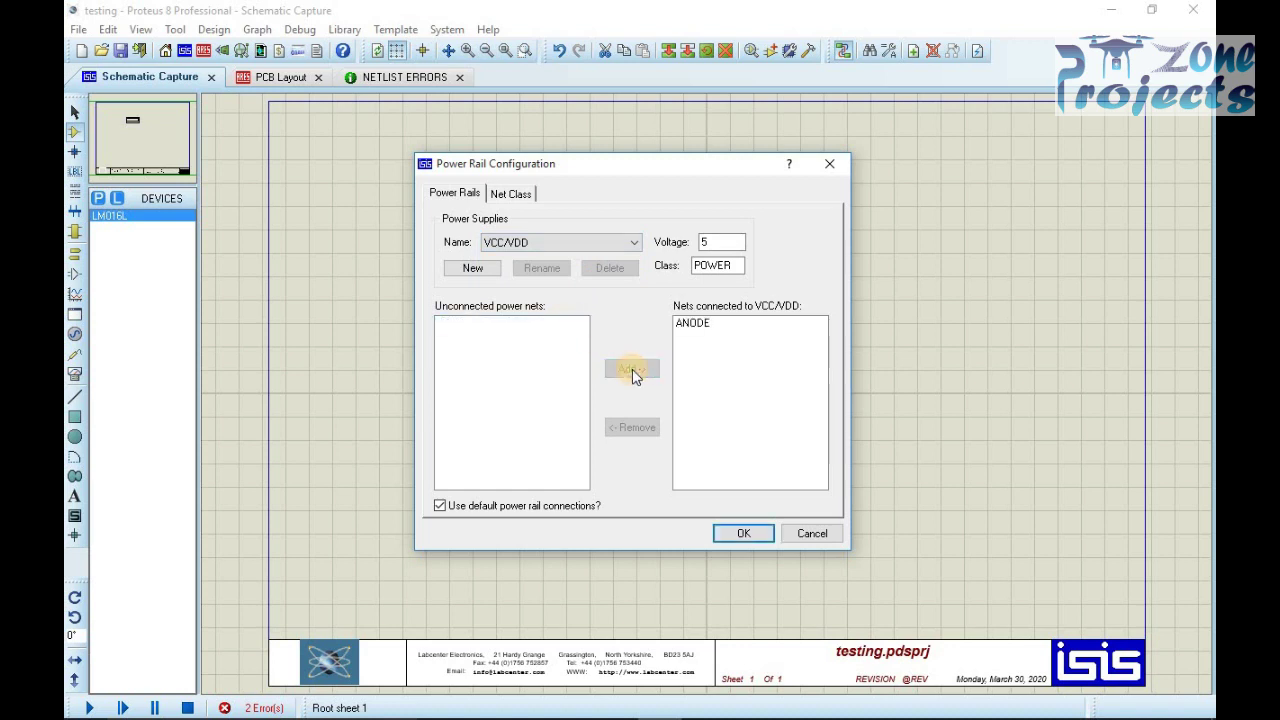
pyautogui.click(738, 535)
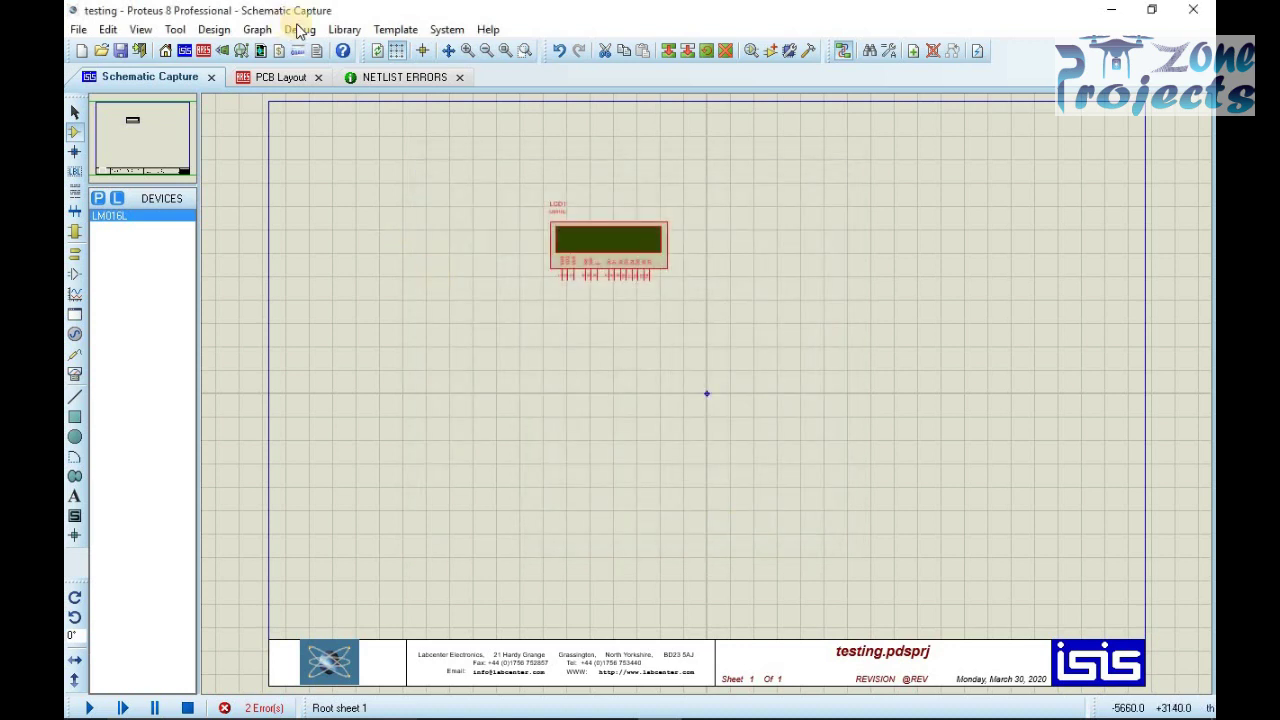
# Close the netlist errors view and delete the old LCD footprint from the PCB layout.
pyautogui.click(397, 77)
pyautogui.click(455, 78)
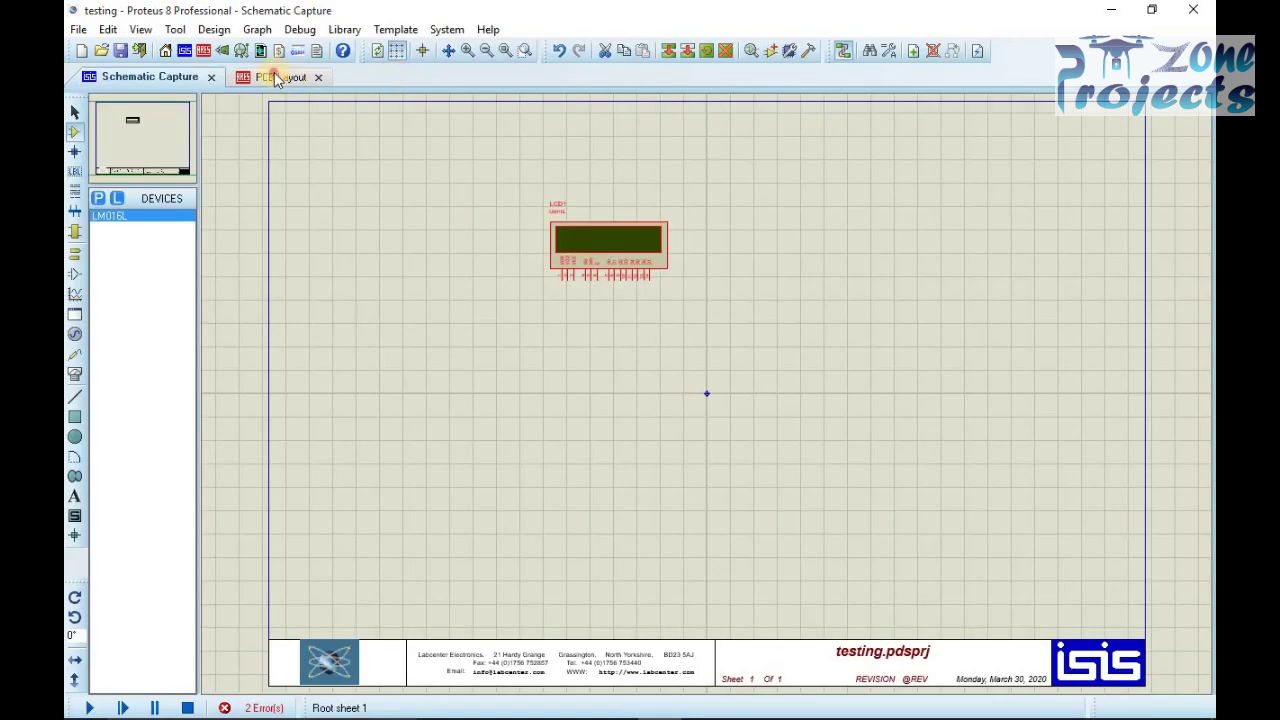
pyautogui.click(277, 78)
pyautogui.moveTo(303, 205); pyautogui.dragTo(1161, 621)
pyautogui.press('Delete')
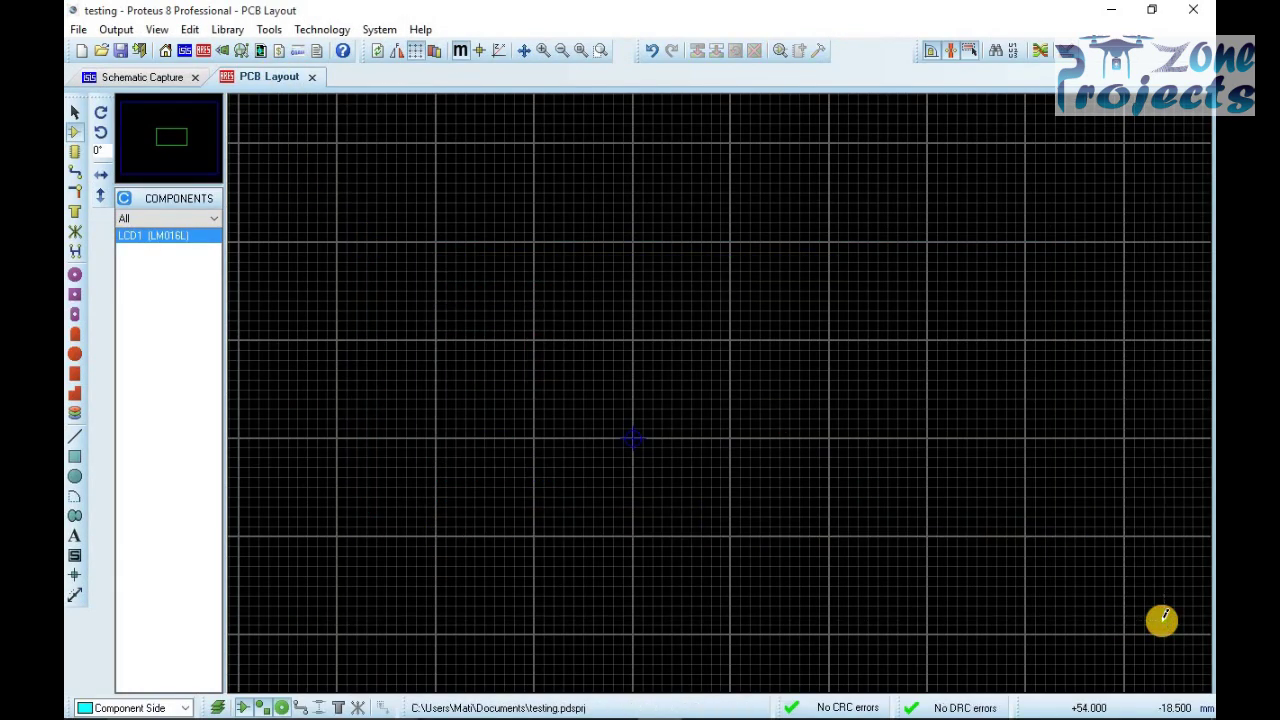
# Draw a Board Edge rectangle and place the LCD1 footprint inside it.
pyautogui.click(75, 457)
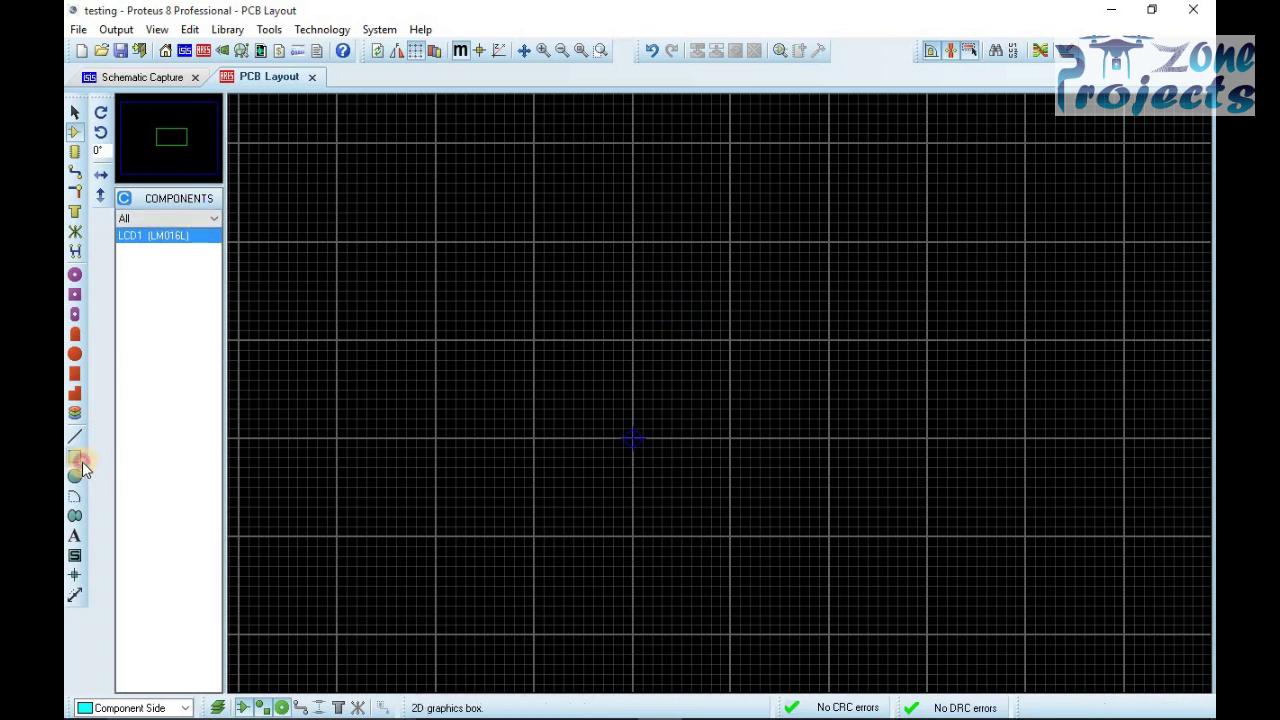
pyautogui.moveTo(421, 203); pyautogui.dragTo(1094, 604)
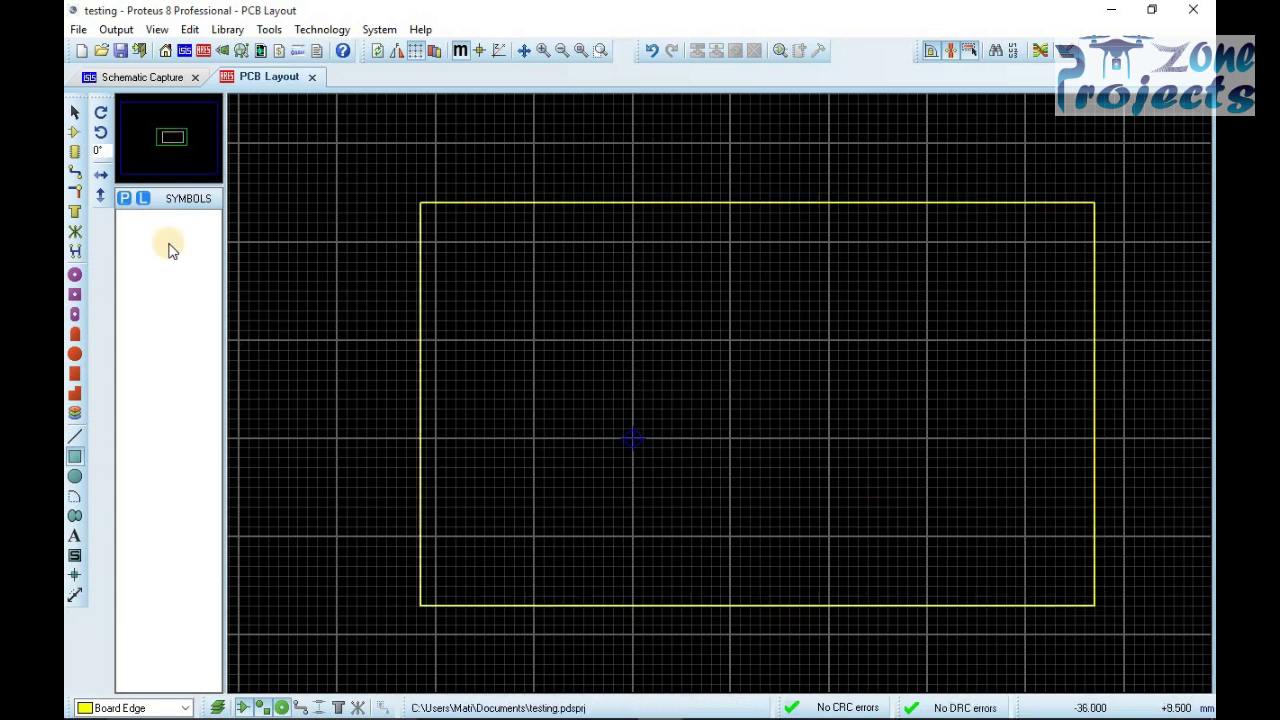
pyautogui.click(74, 131)
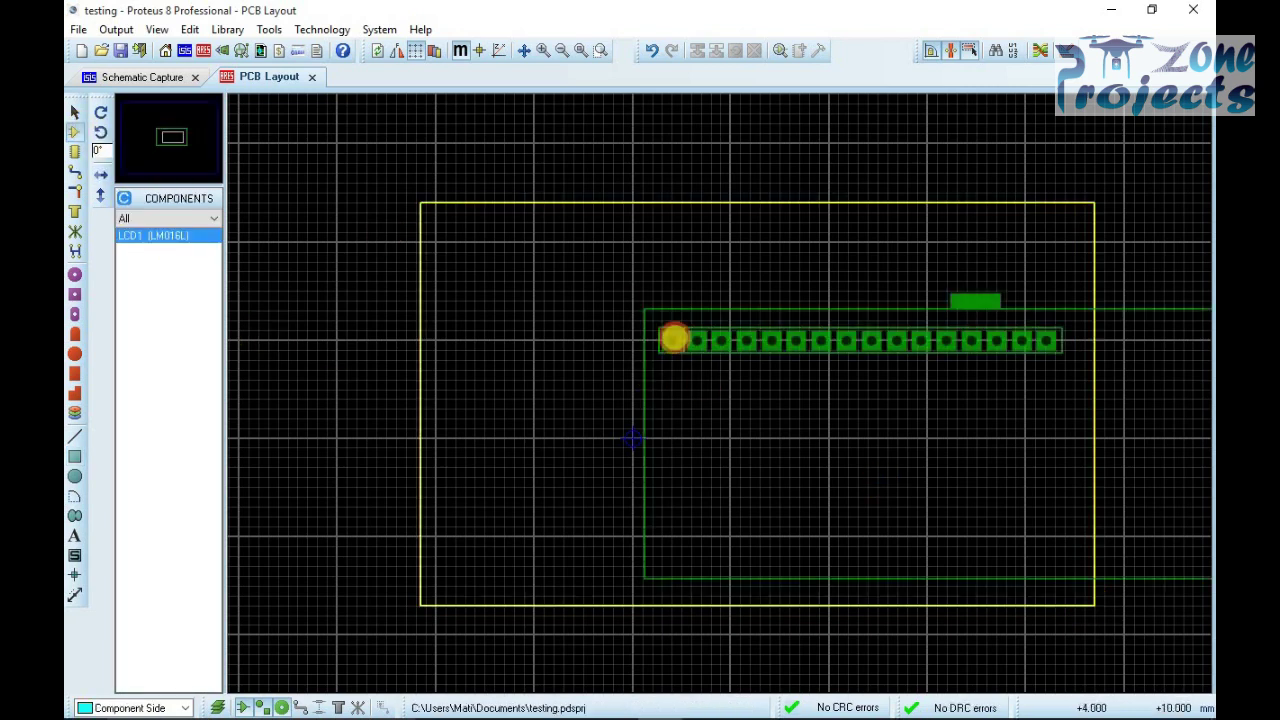
pyautogui.click(633, 313)
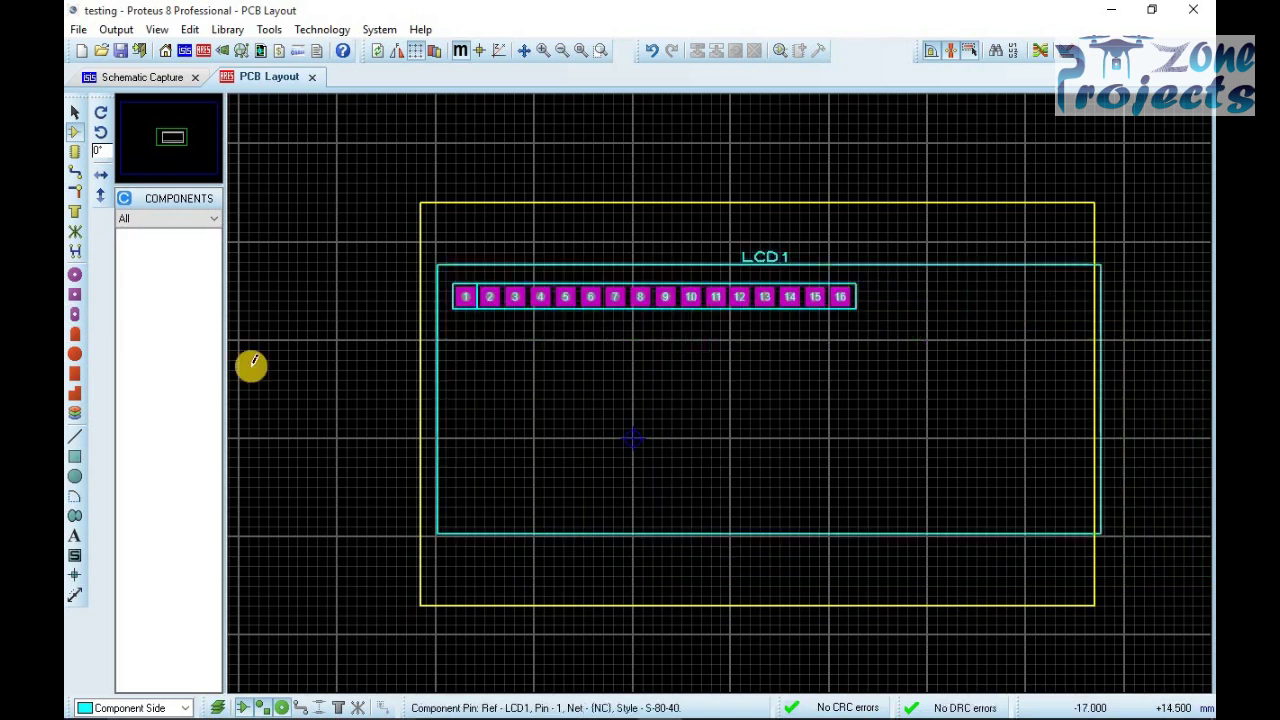
# Stretch the board edge down, left and right so it encloses LCD1 entirely.
pyautogui.click(74, 112)
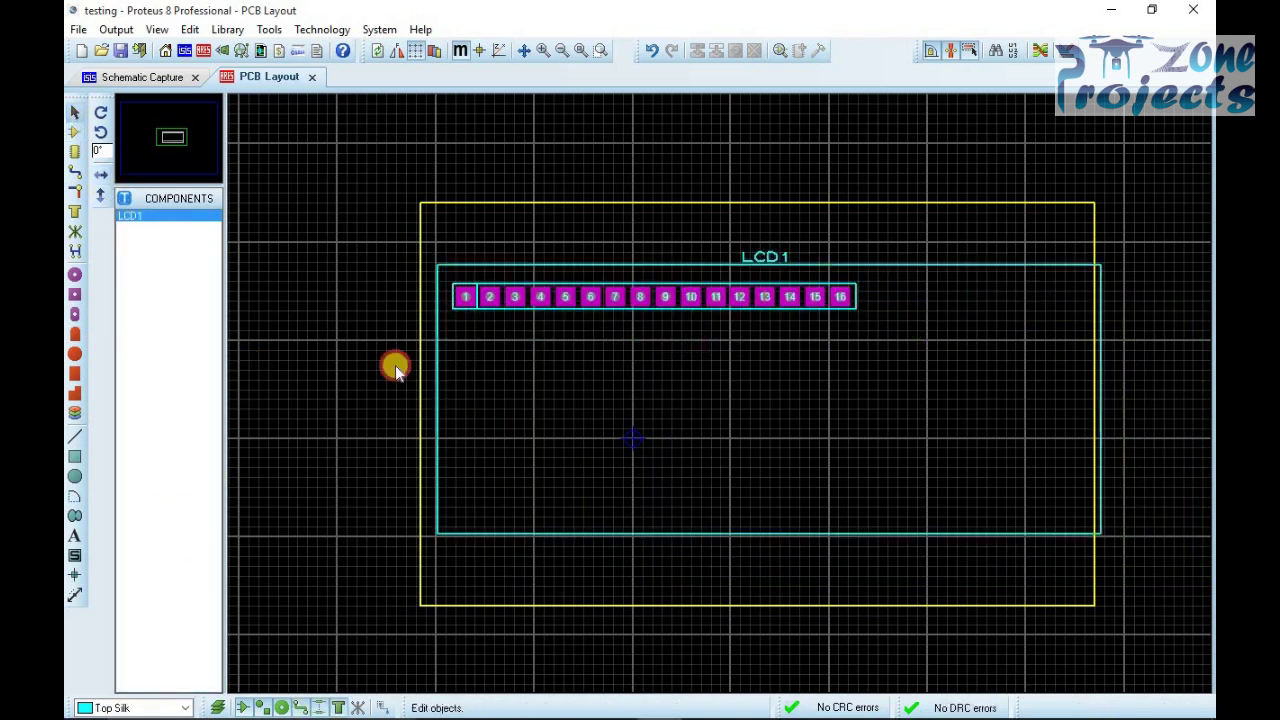
pyautogui.click(433, 606)
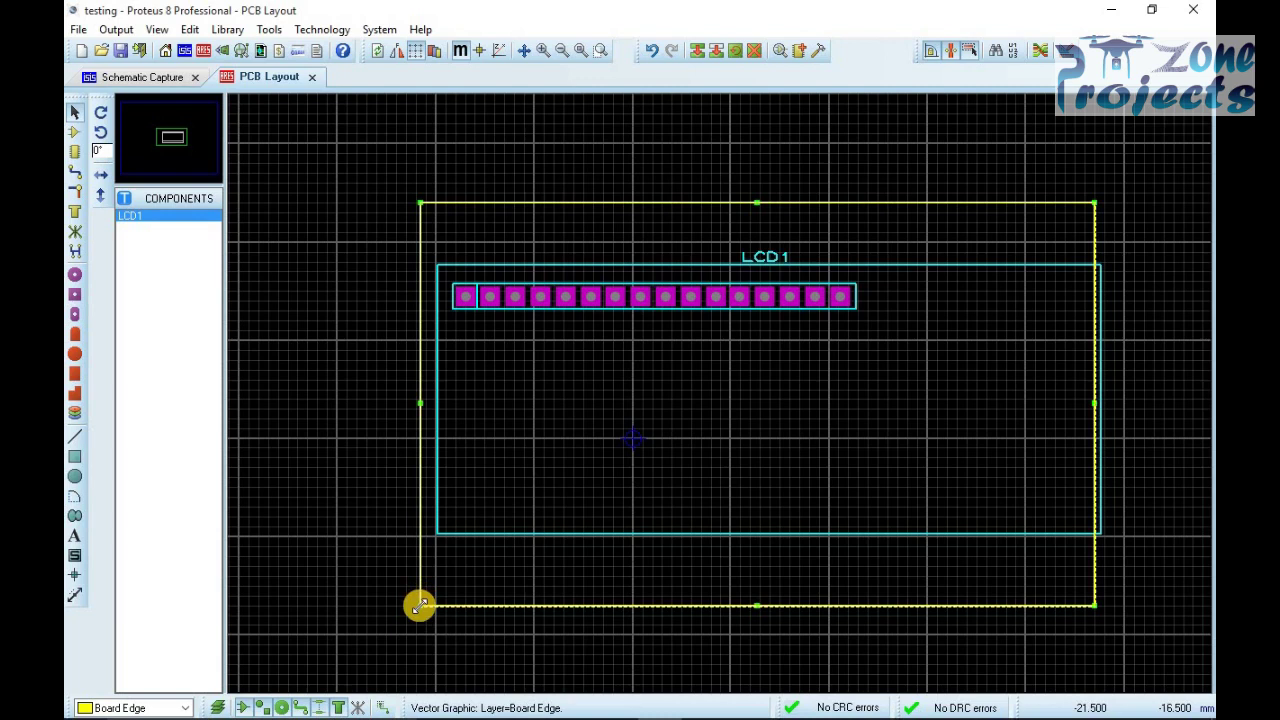
pyautogui.moveTo(419, 606); pyautogui.dragTo(322, 650)
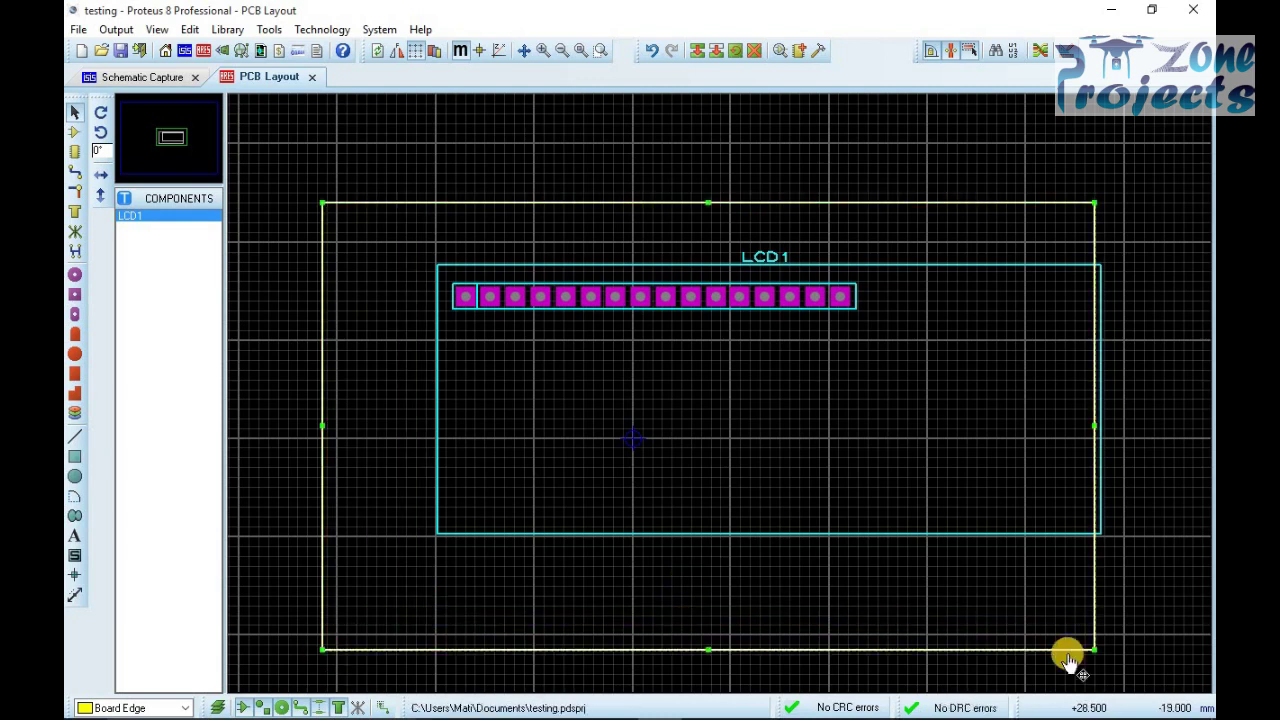
pyautogui.moveTo(1090, 655); pyautogui.dragTo(1183, 614)
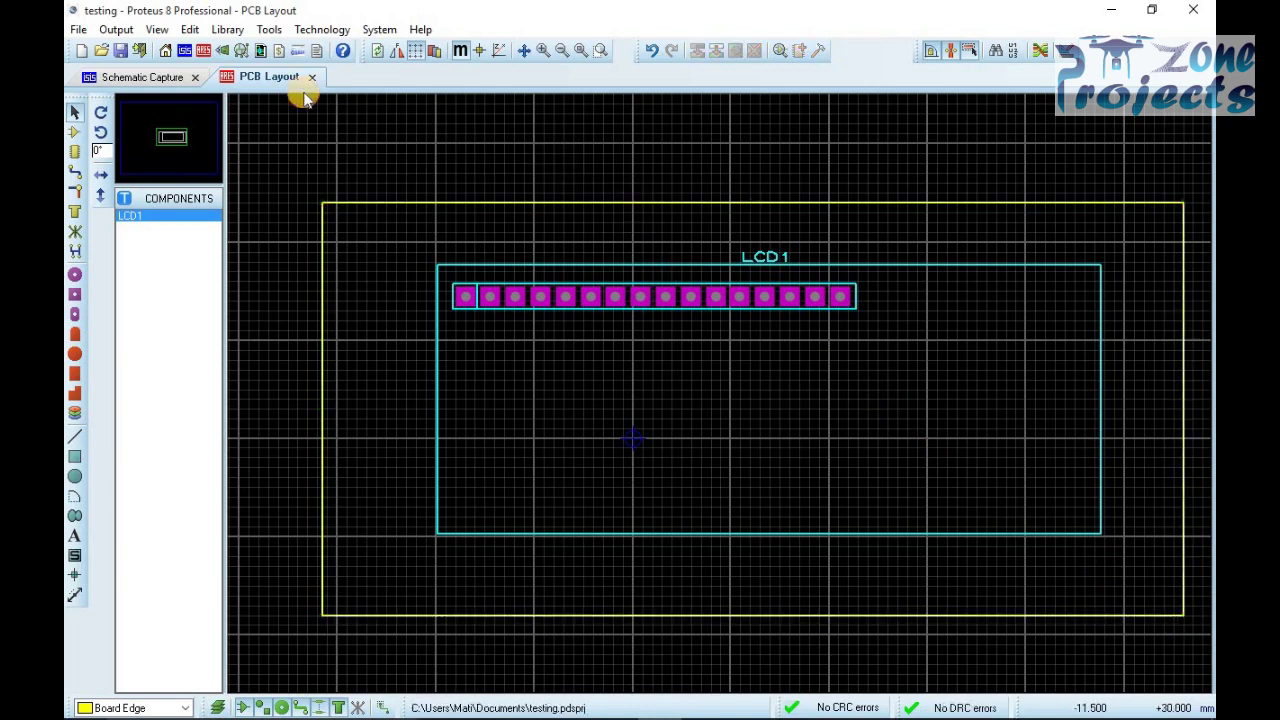
# View the board in the 3D Visualizer and orbit it to inspect LCD1's 16-pin header from several tilts.
pyautogui.click(222, 50)
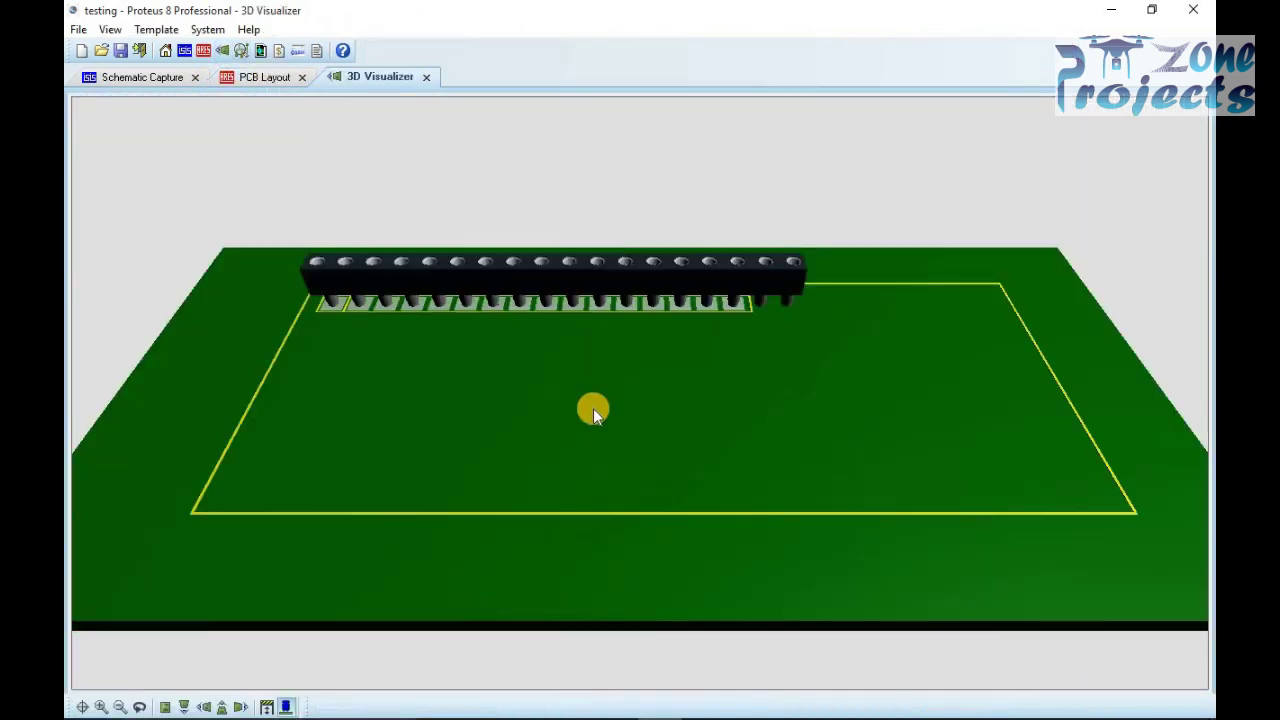
pyautogui.middleClick(593, 408)
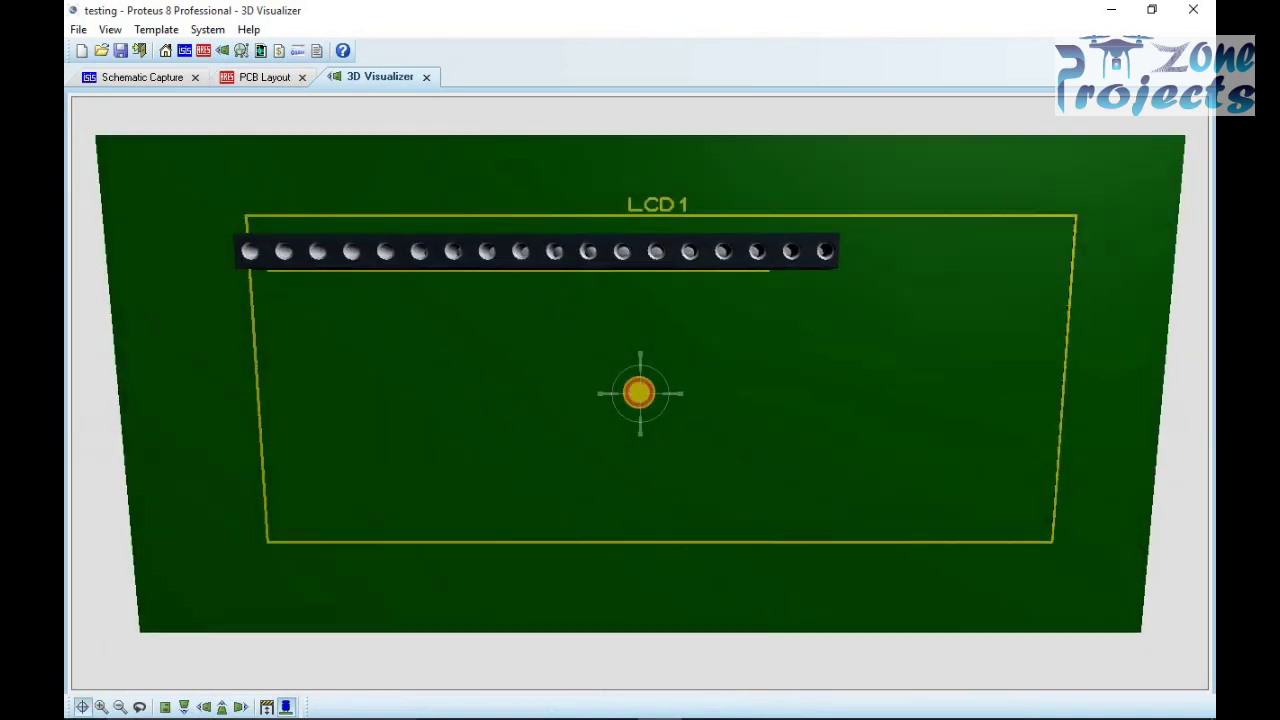
pyautogui.middleClick(639, 392)
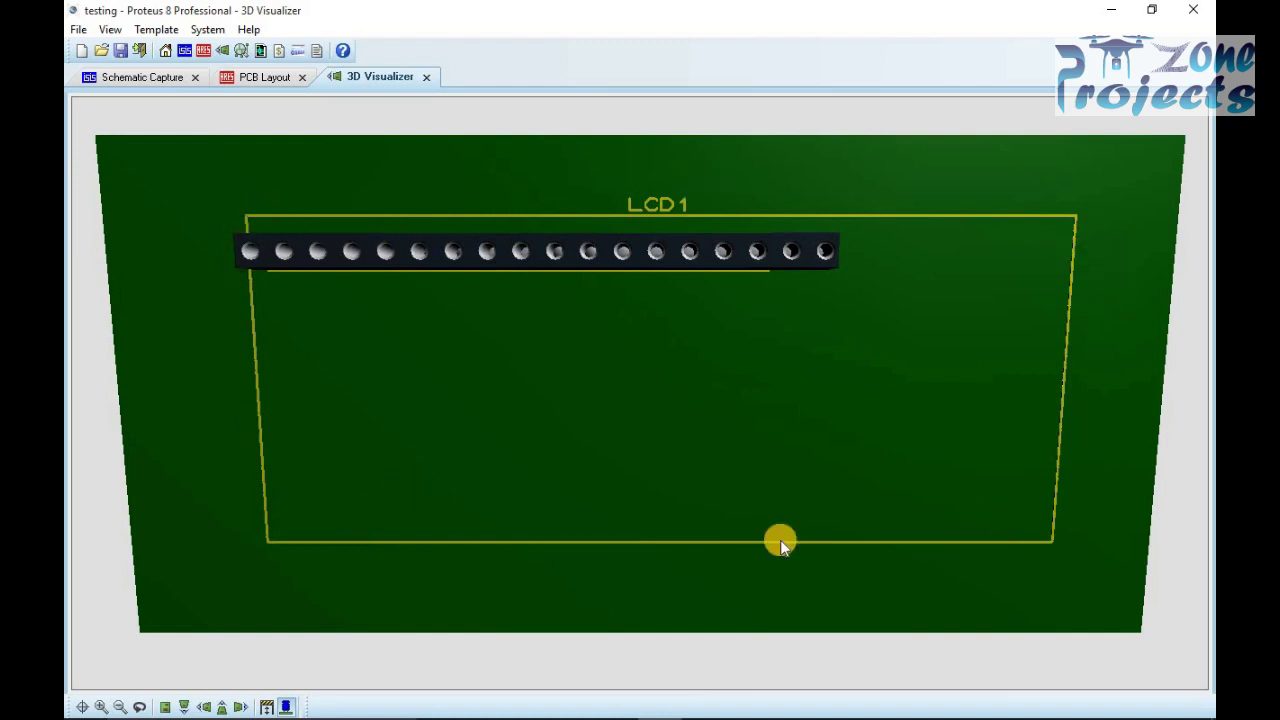
pyautogui.middleClick(639, 392)
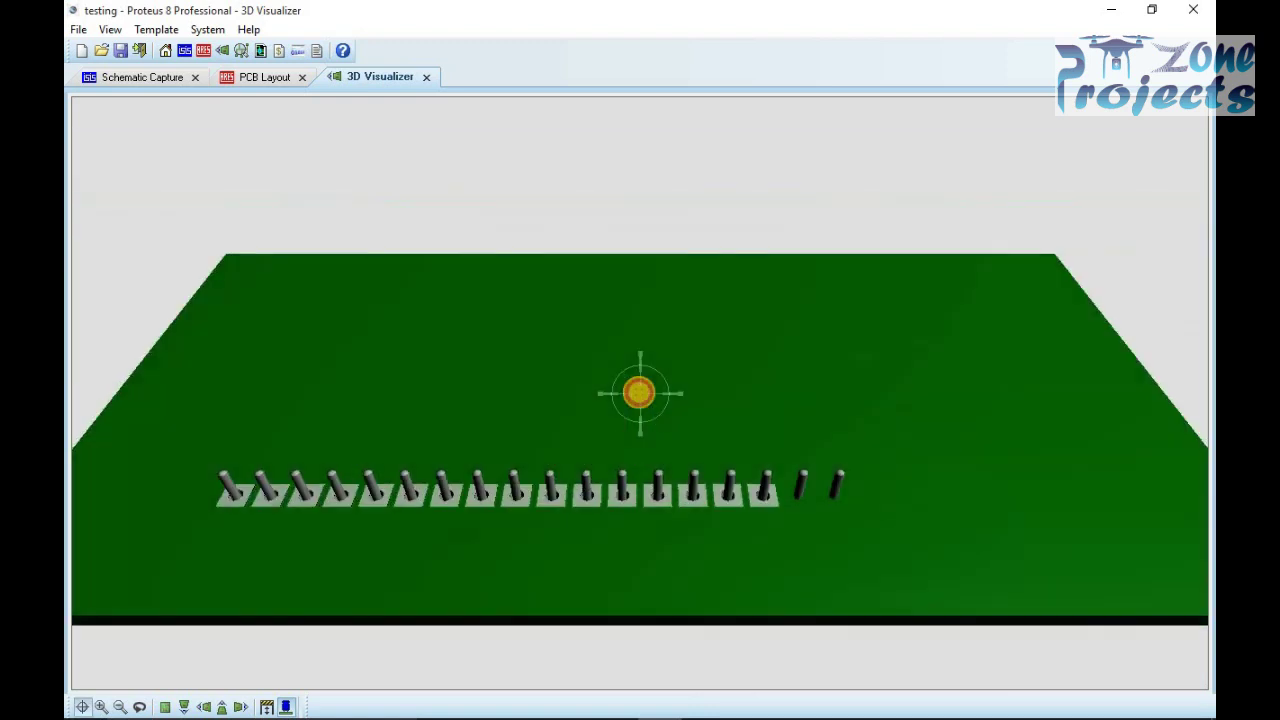
pyautogui.moveTo(639, 392)
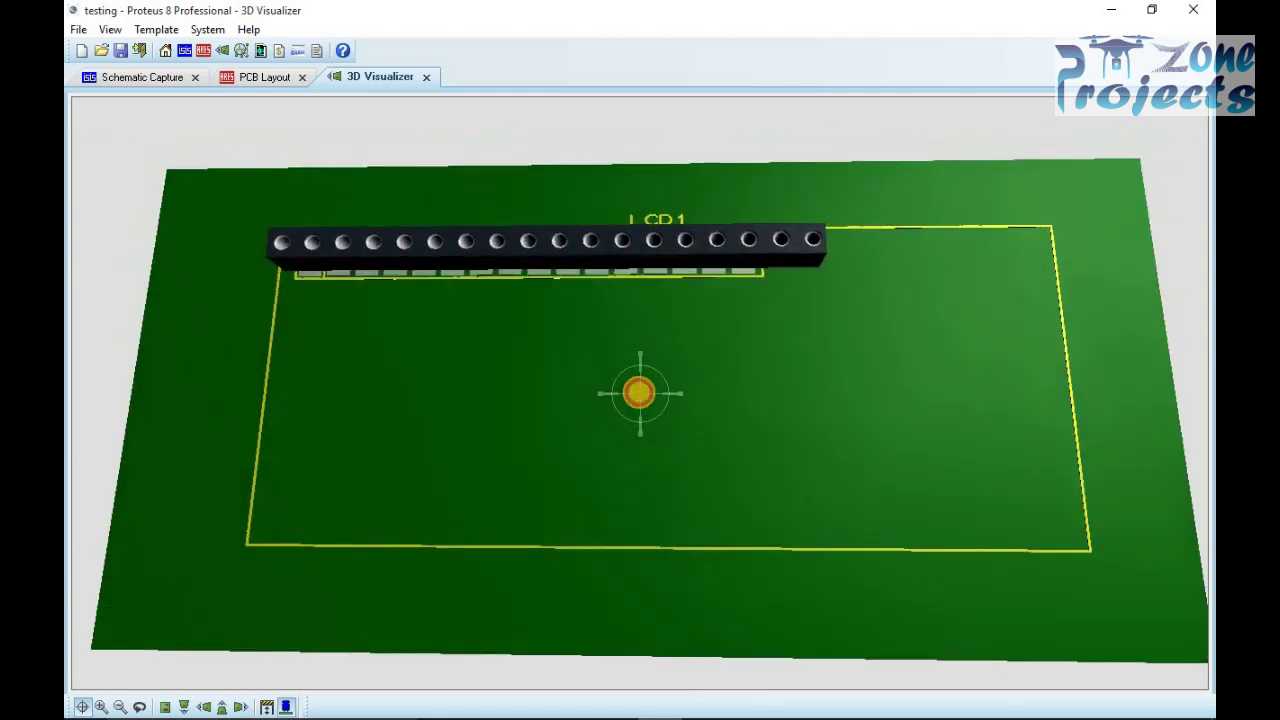
pyautogui.middleClick(639, 392)
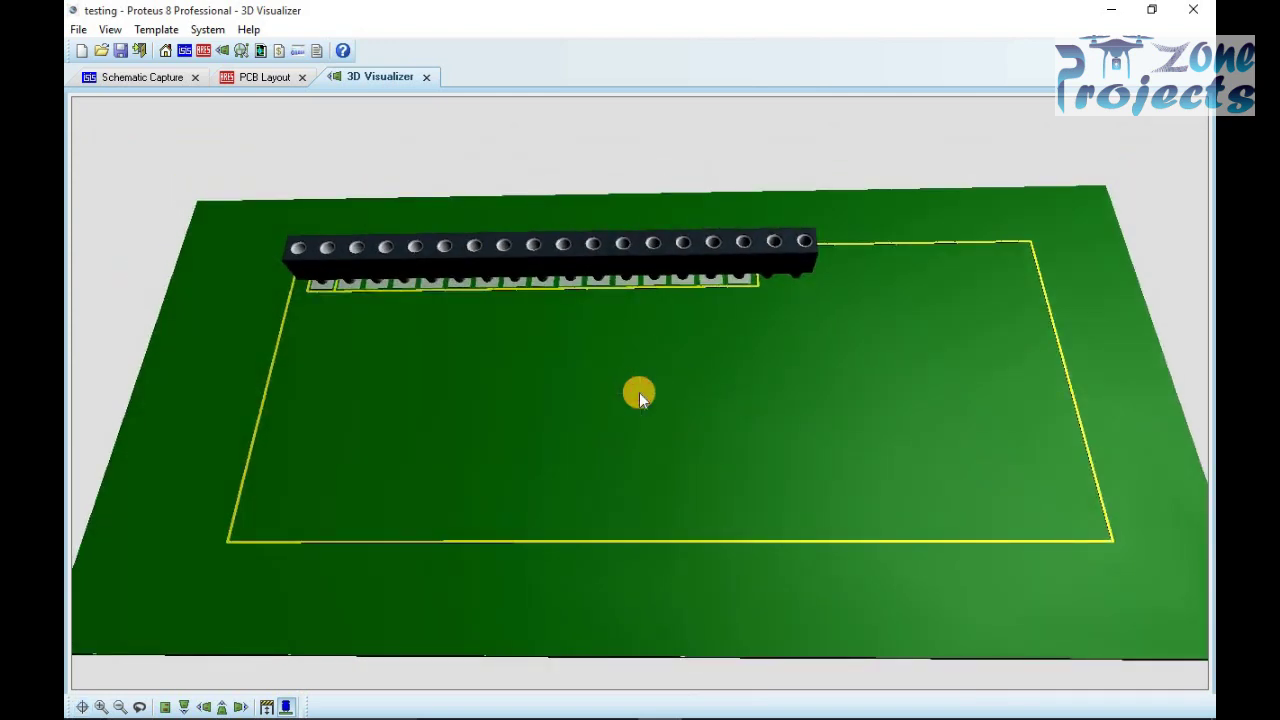